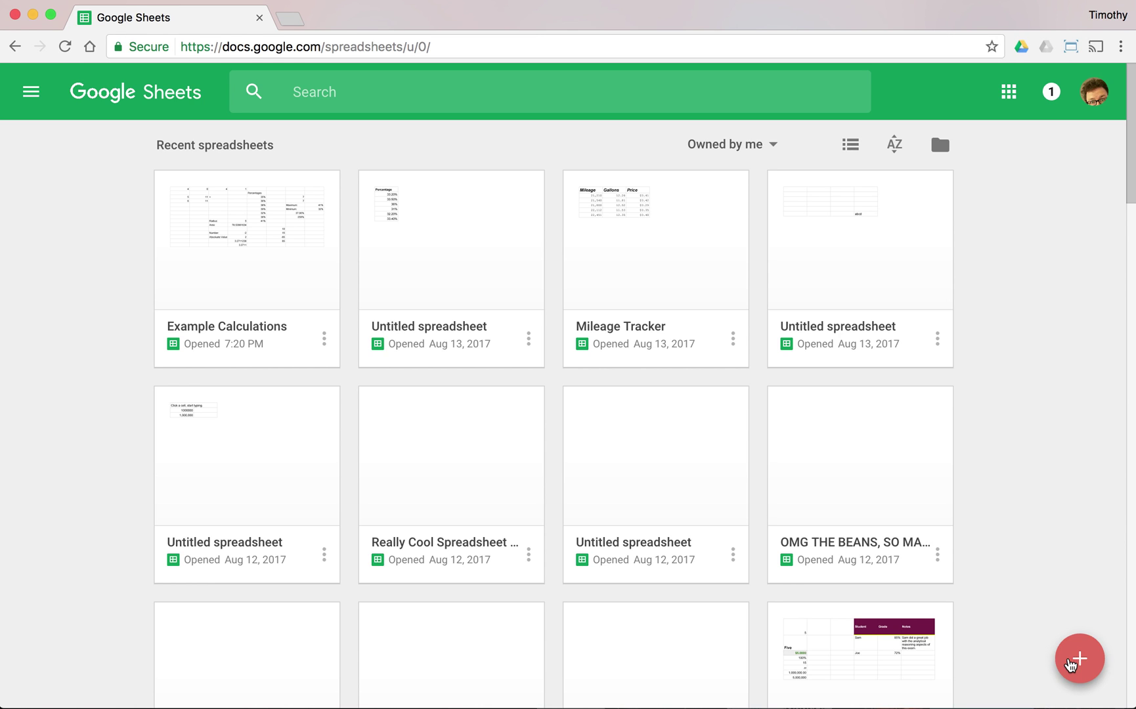
Step: Create a blank spreadsheet and title it 'Basetball Stats'
left_click(1079, 664)
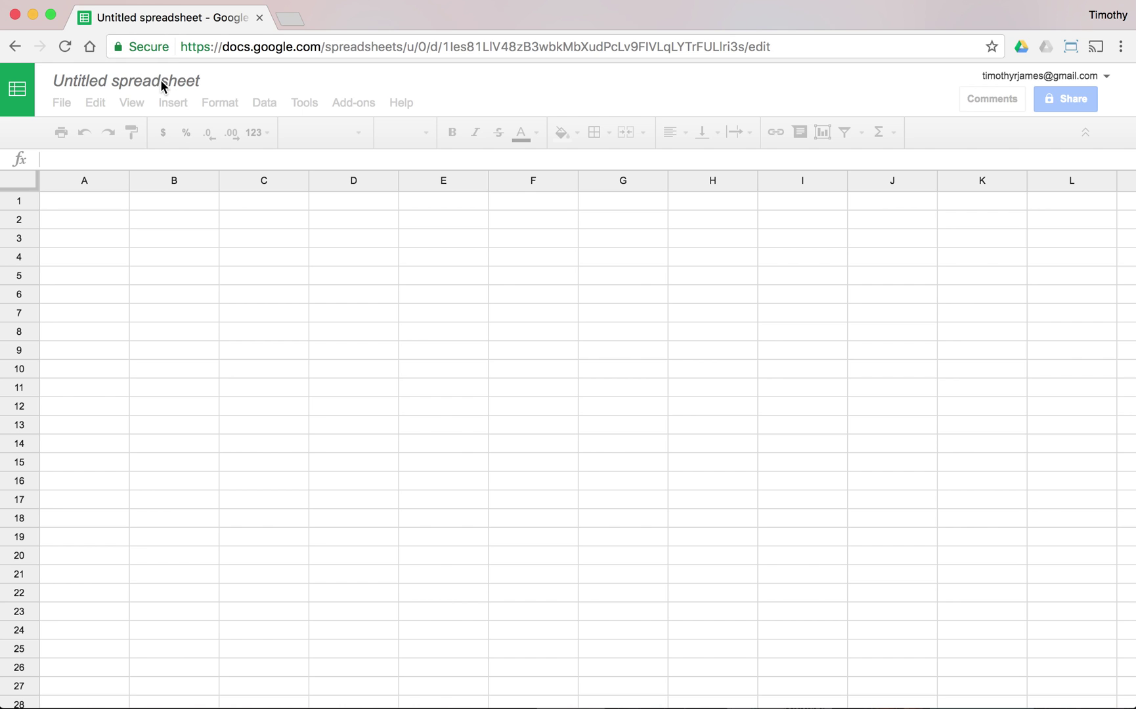
left_click(177, 81)
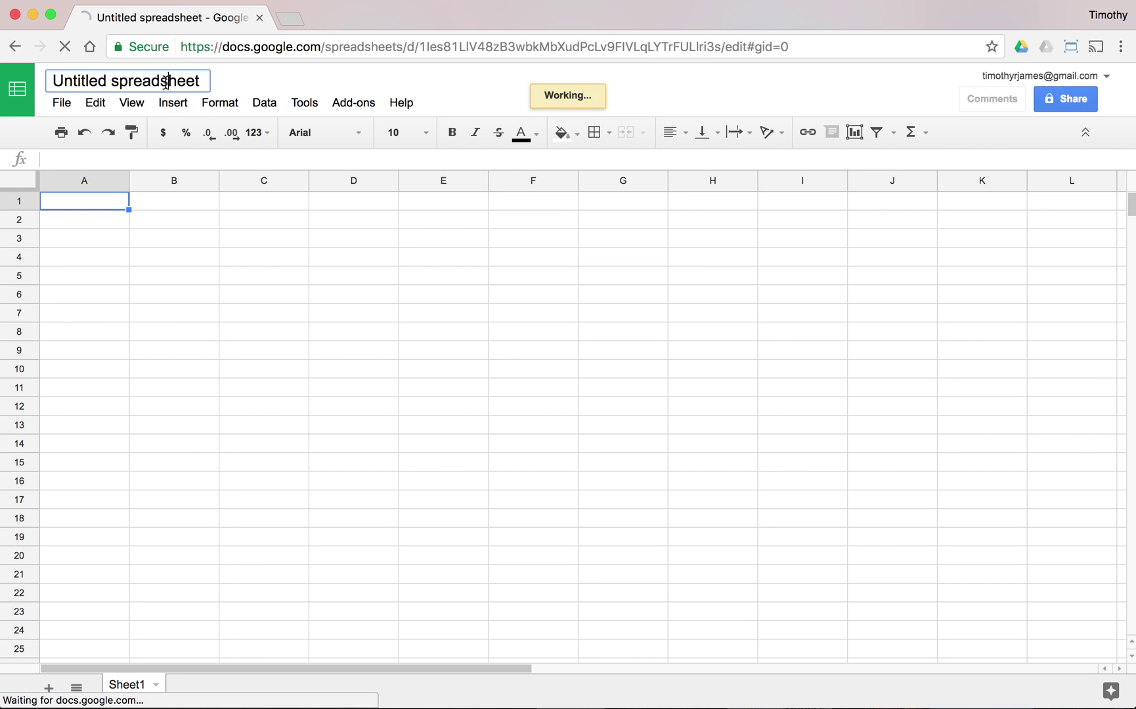
type("Basetbal")
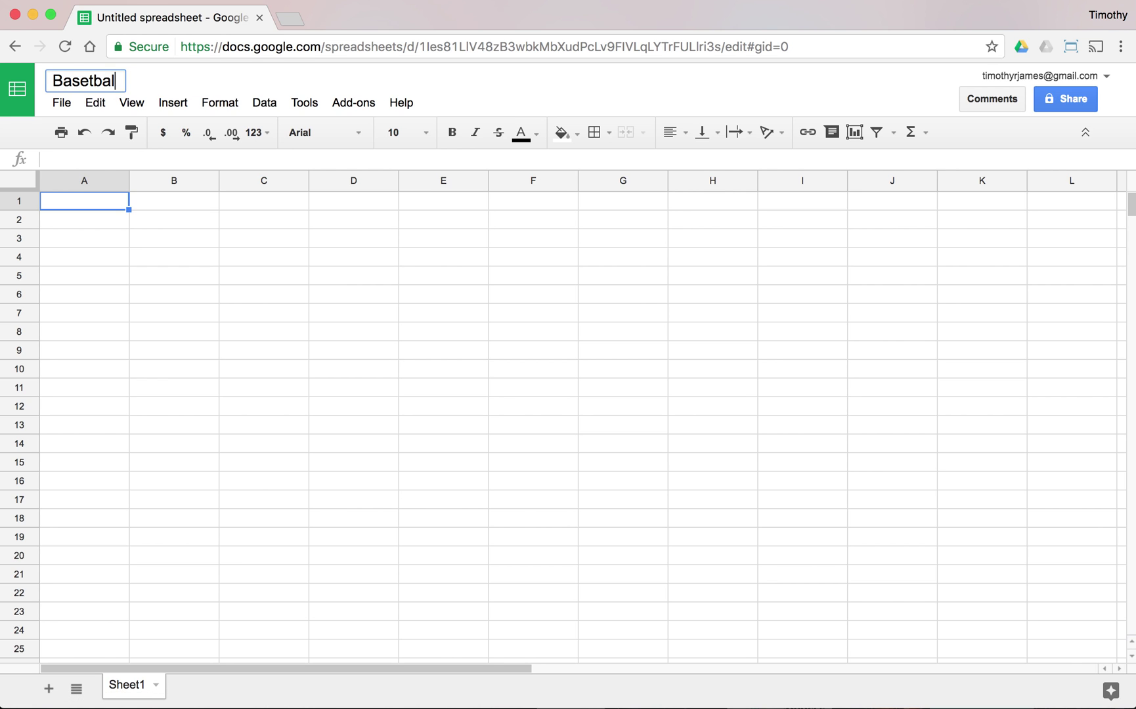
type("l Stats")
key("Return")
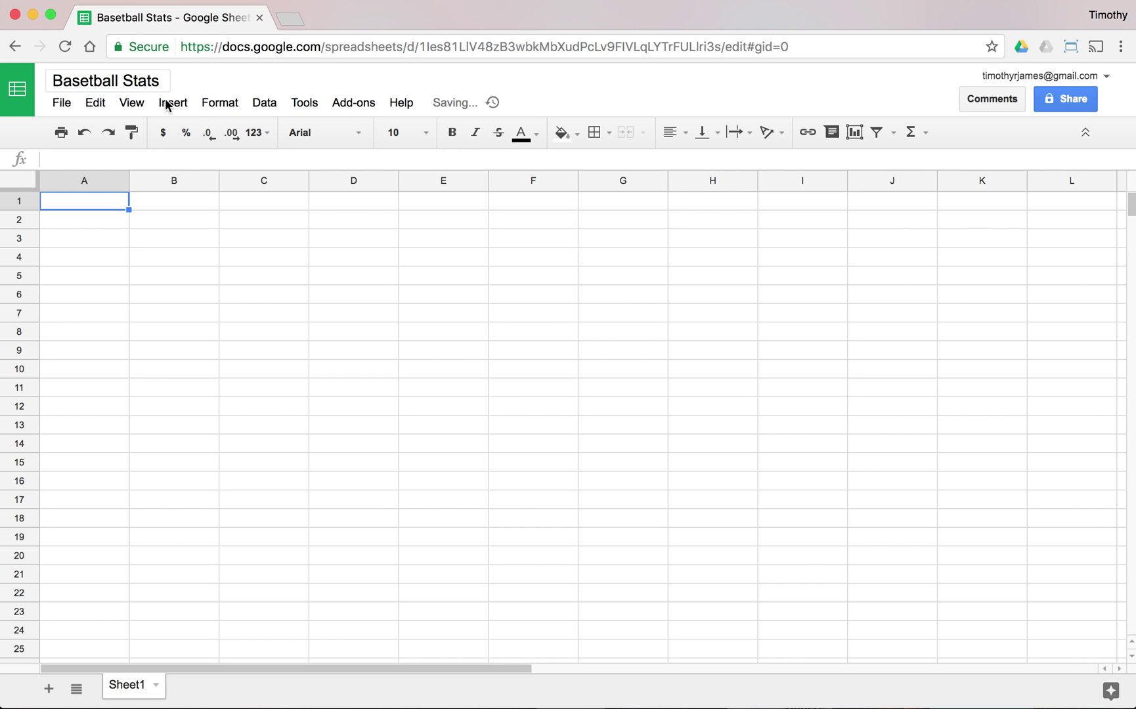
Step: Enter bold headers Player, At Bats, Hits and Walks in A1:D1
type("Player")
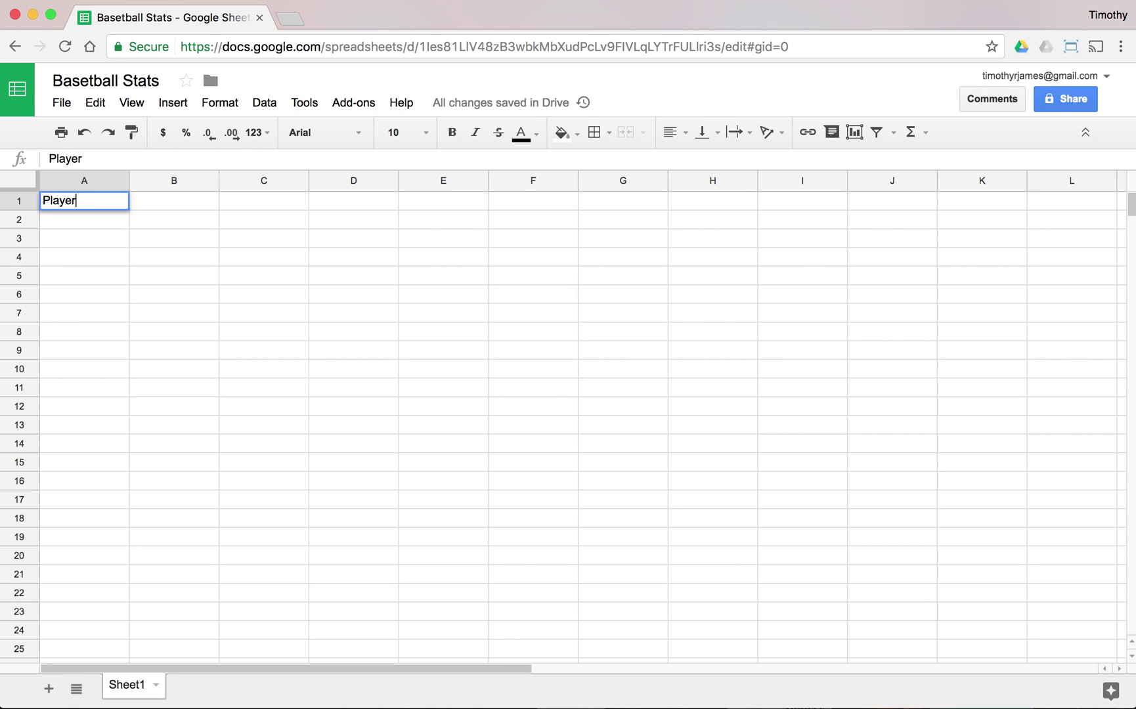
key("Tab")
type("At Bats")
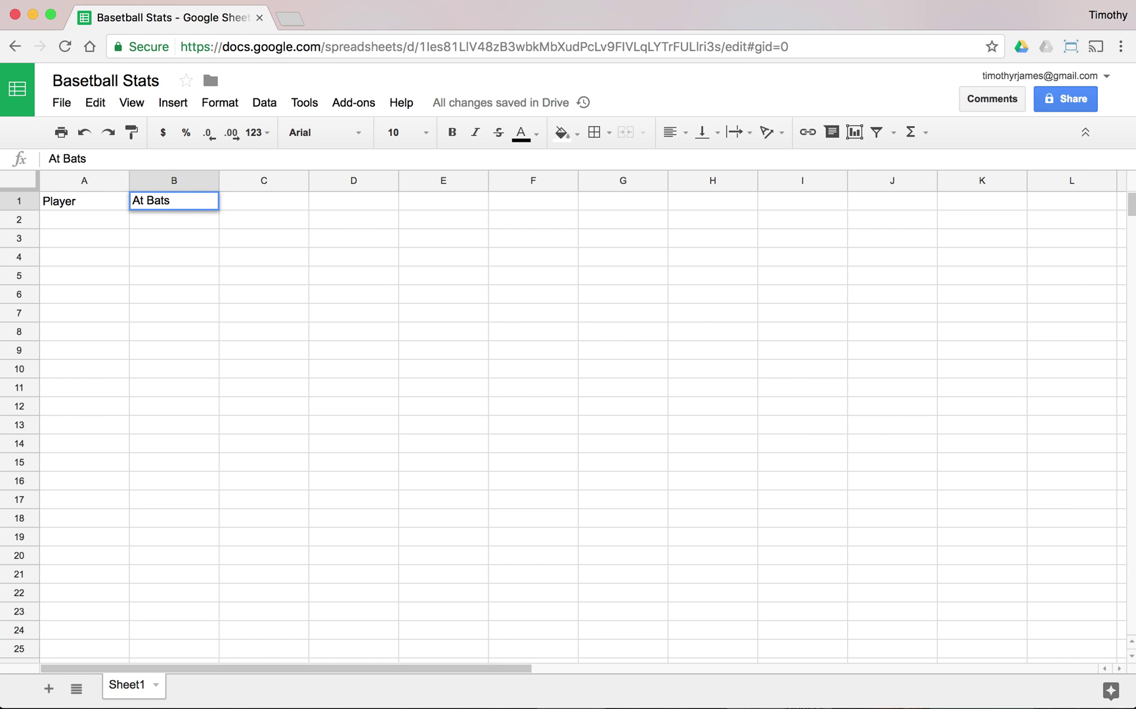
key("Tab")
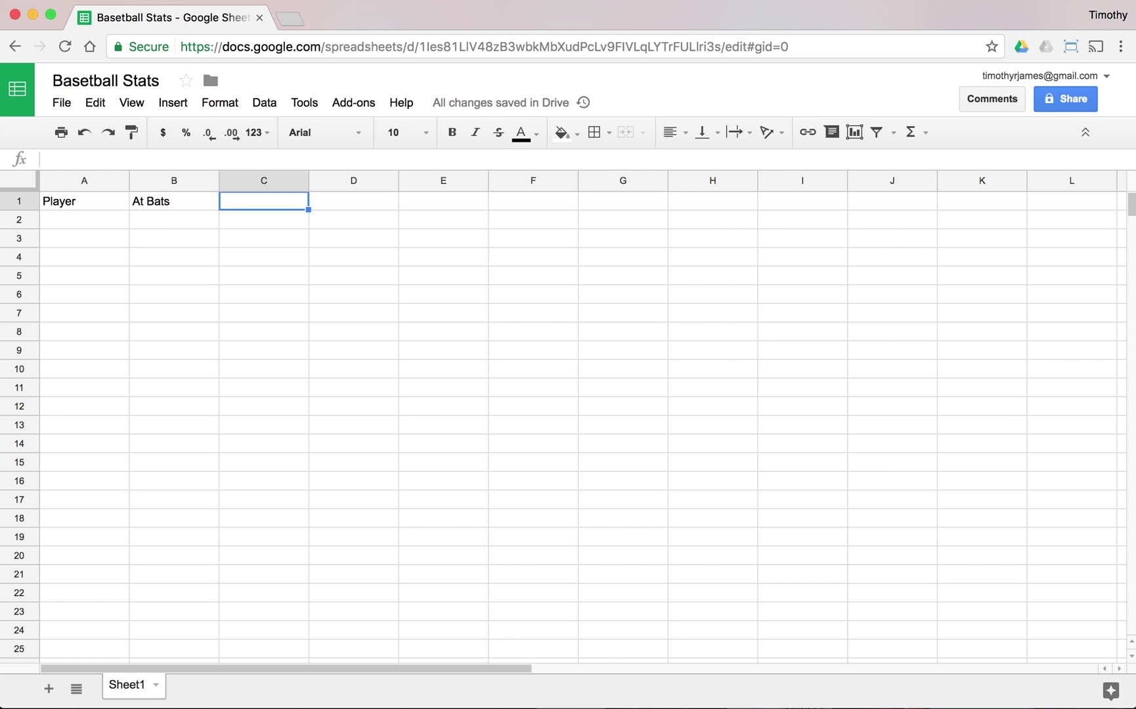
type("Hits")
key("Tab")
type("Walks")
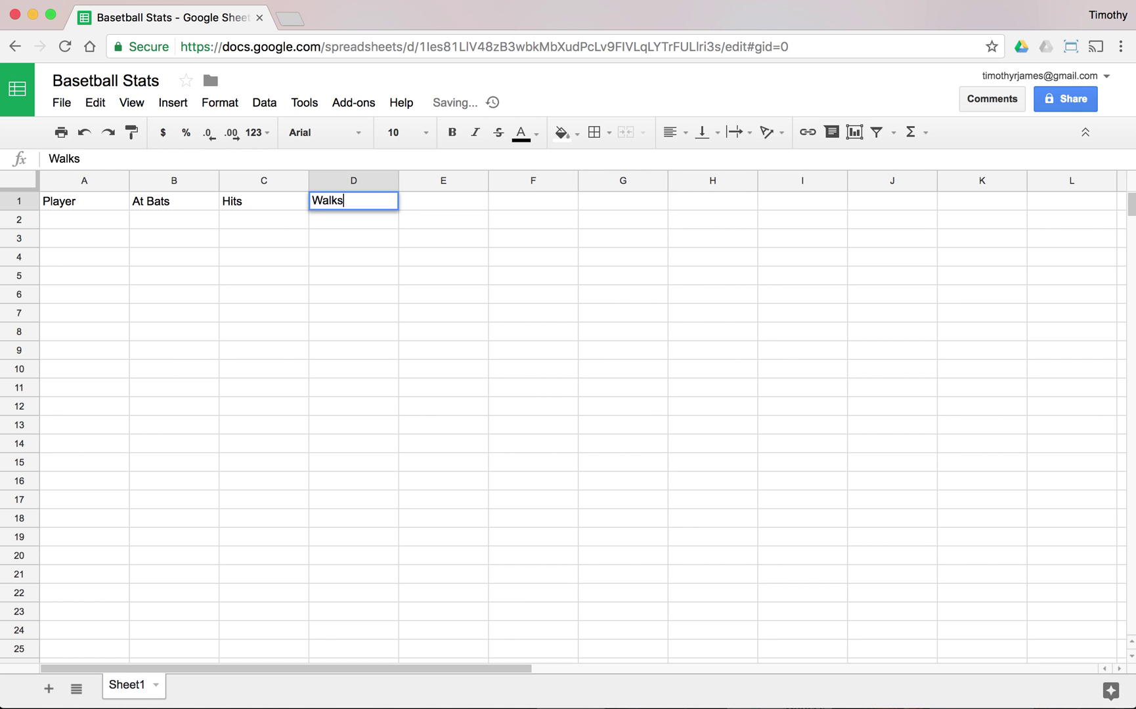
key("Return")
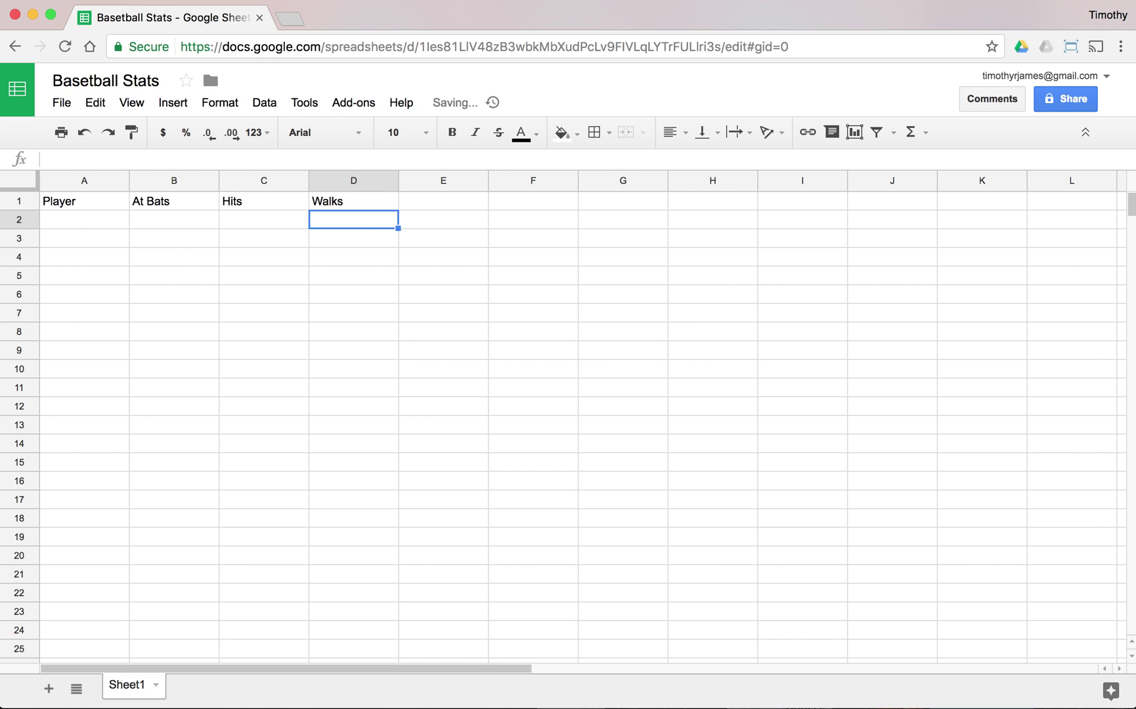
key("Up")
key("shift+Left")
key("shift+Left")
key("shift+Left")
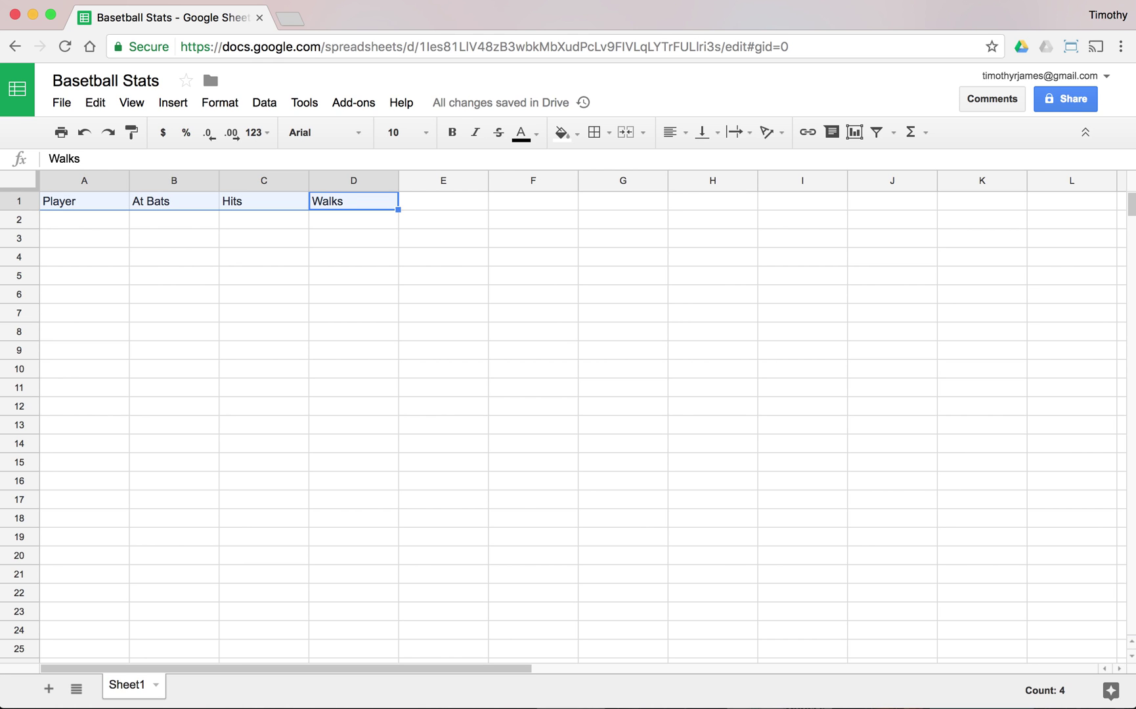
key("super+b")
left_click(534, 201)
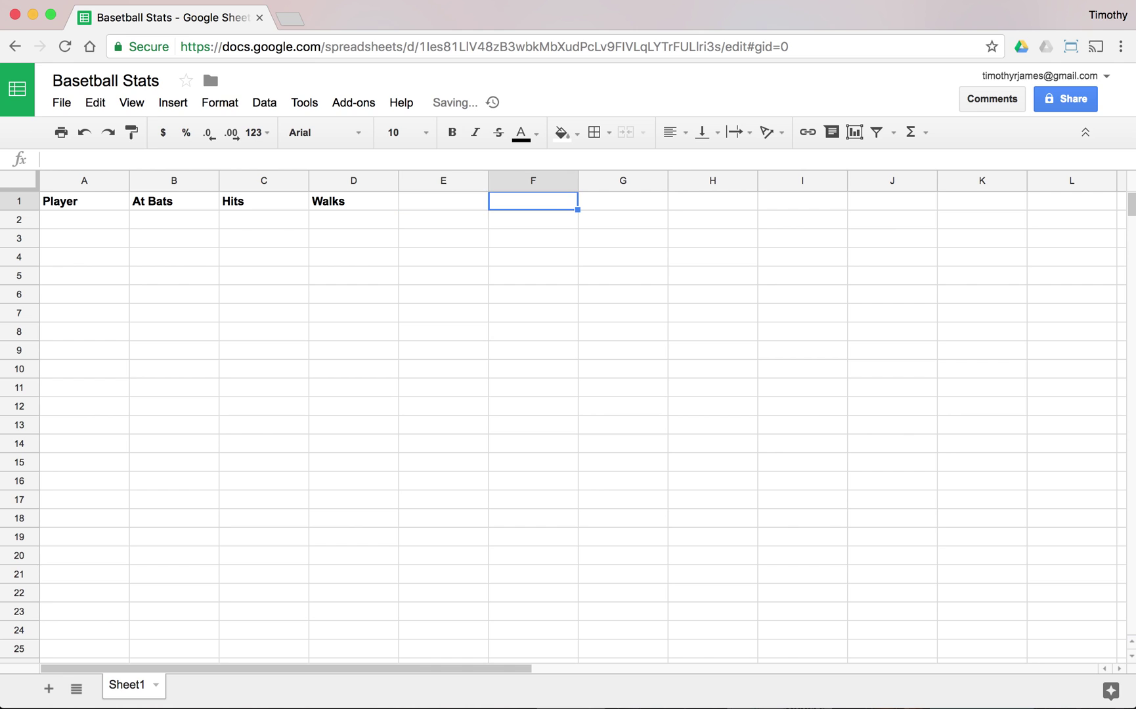
Step: Add bold headers Batting Average in E1 and On Base Percentage in F1
left_click(443, 201)
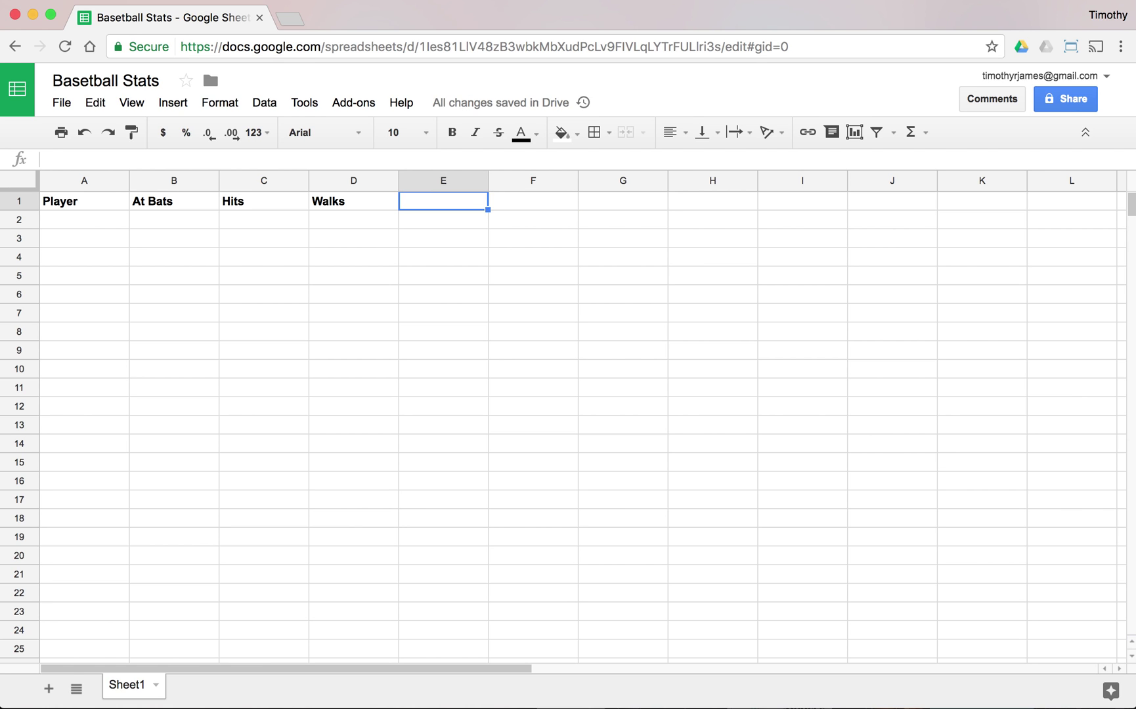
type("Batting ")
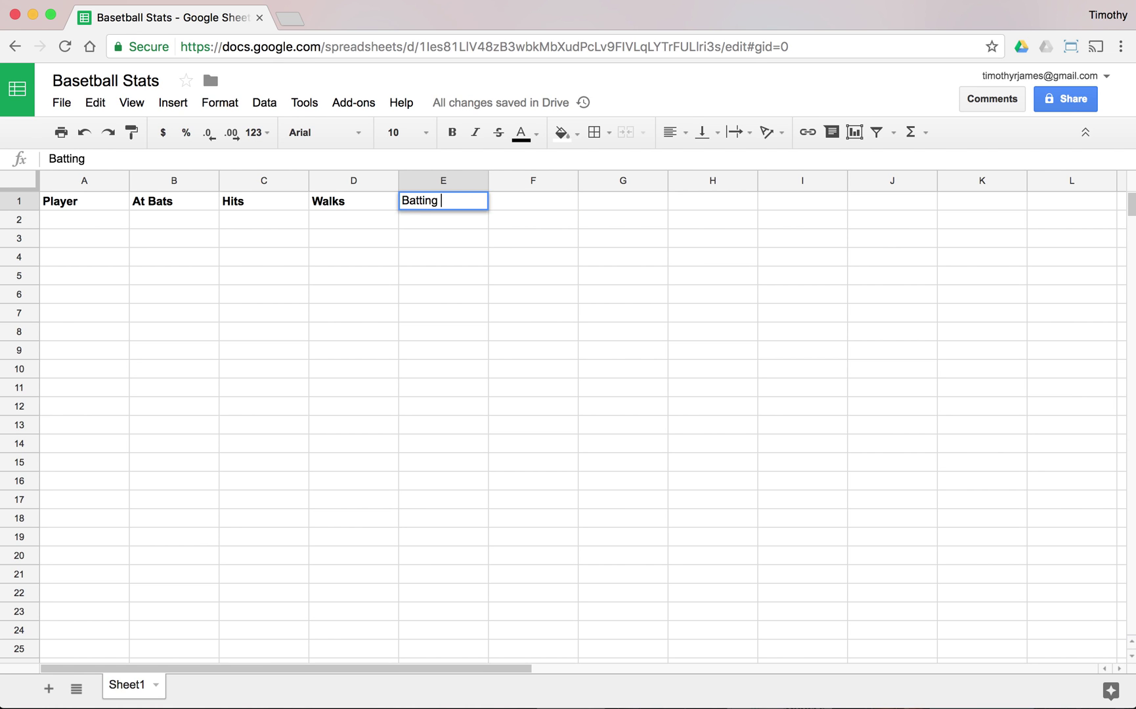
type("Average")
key("Tab")
key("Tab")
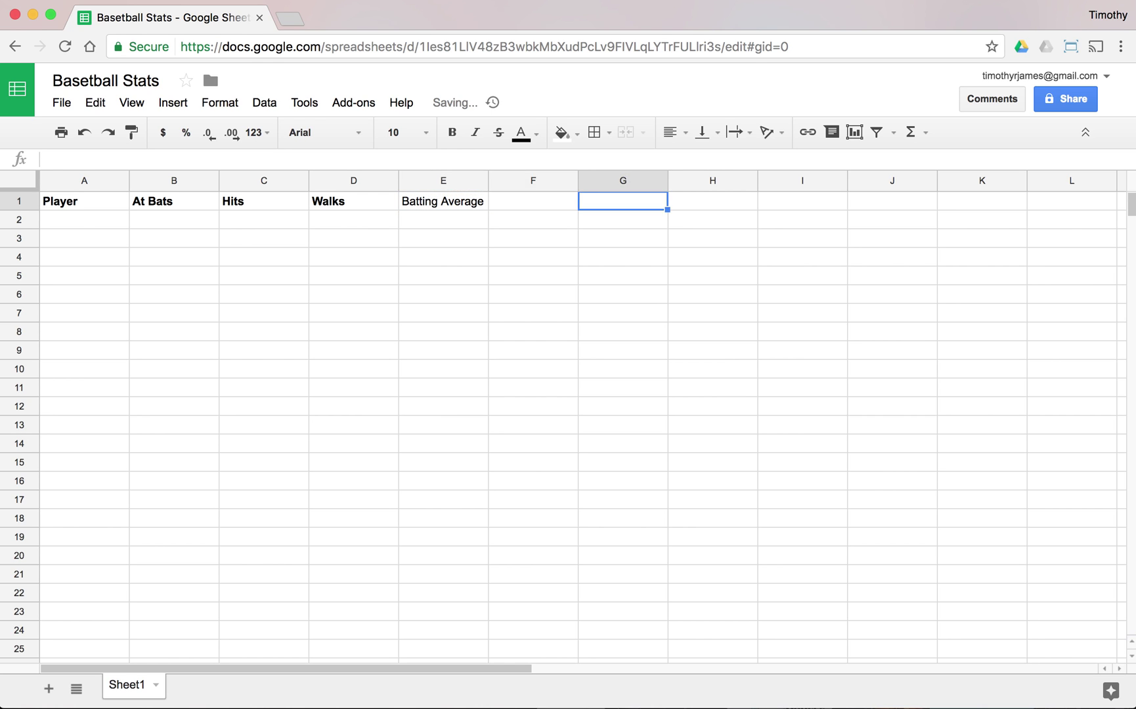
left_click(533, 201)
type("On Bas")
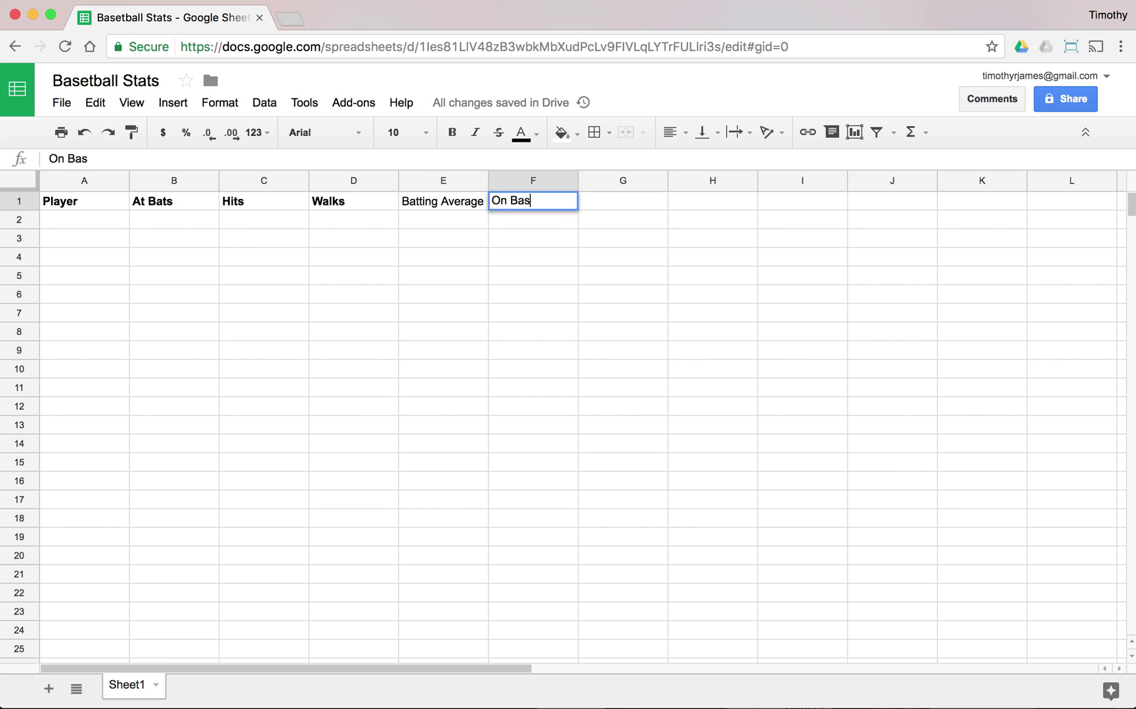
type("e Percentage")
left_click(443, 201)
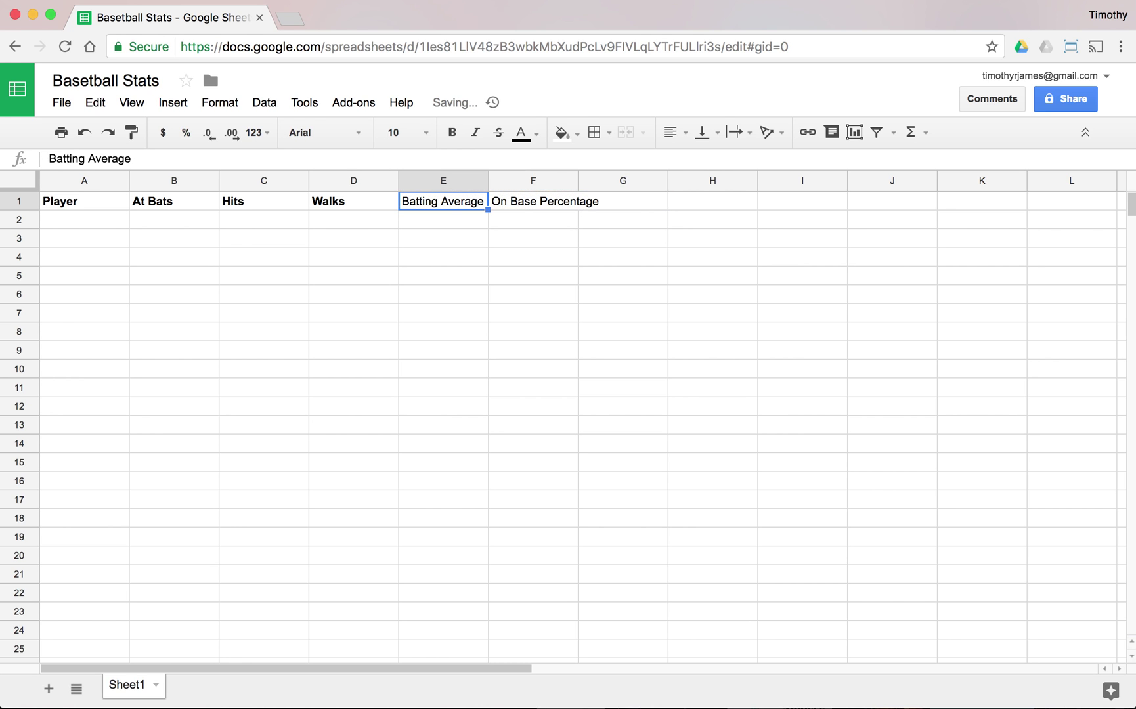
key("shift+Right")
key("super+b")
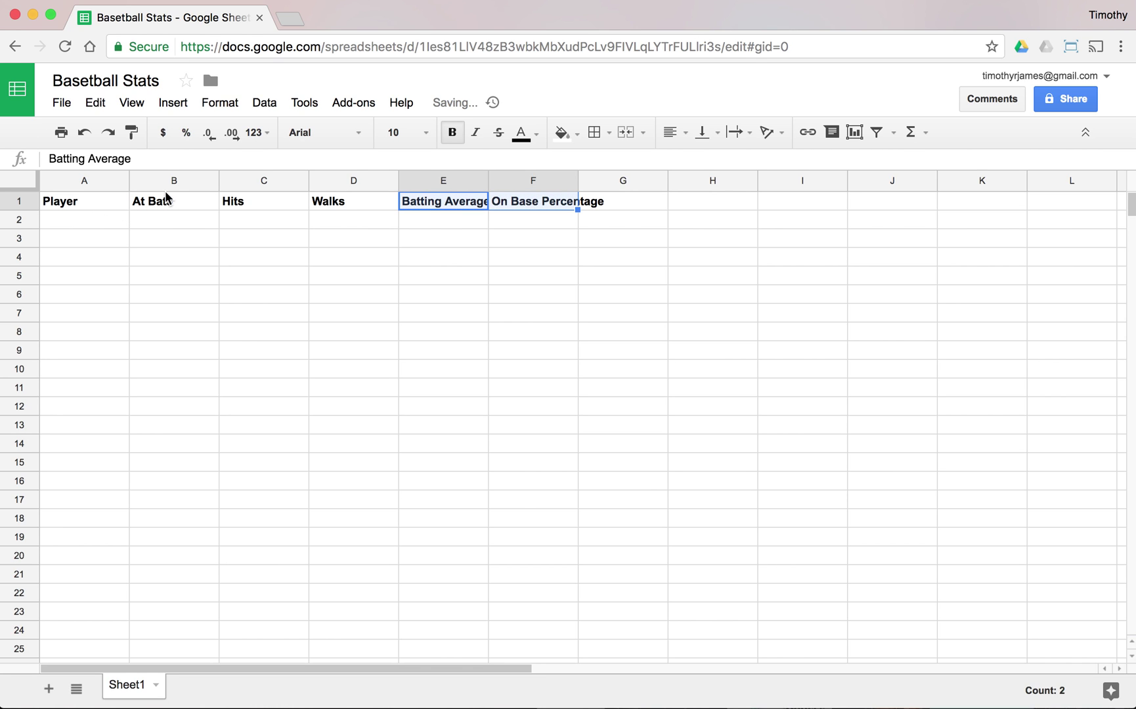
Step: Drag columns E and F wider so both long headers show in full
left_click(484, 316)
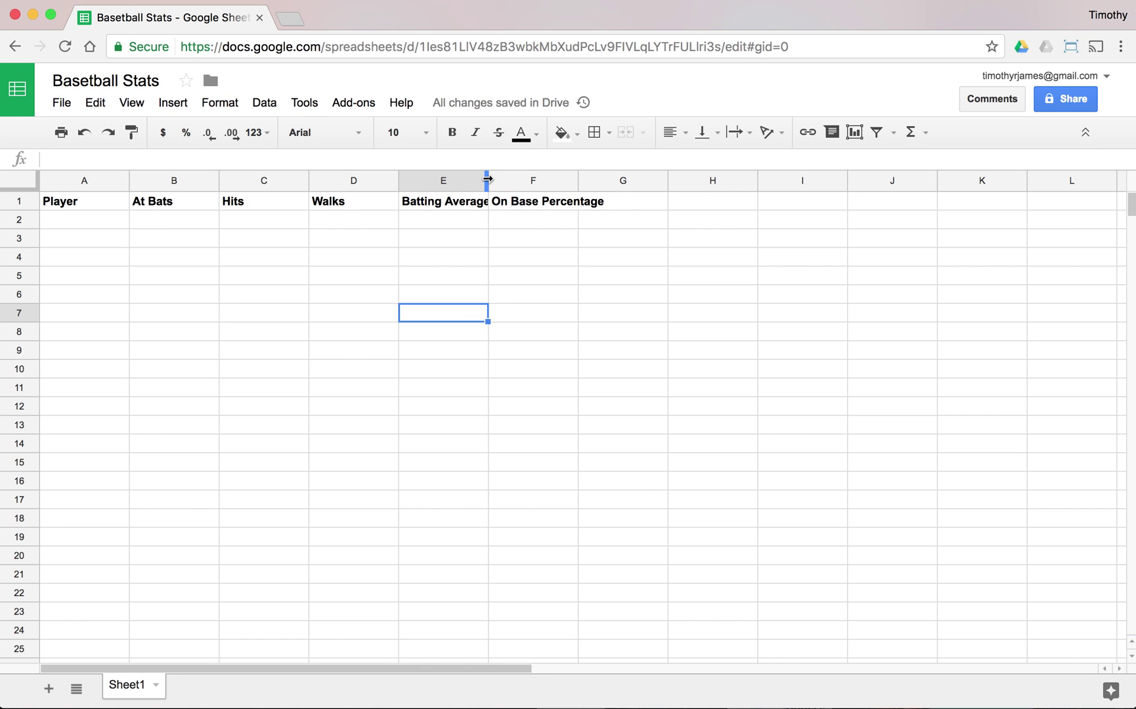
left_click_drag(486, 179, 509, 179)
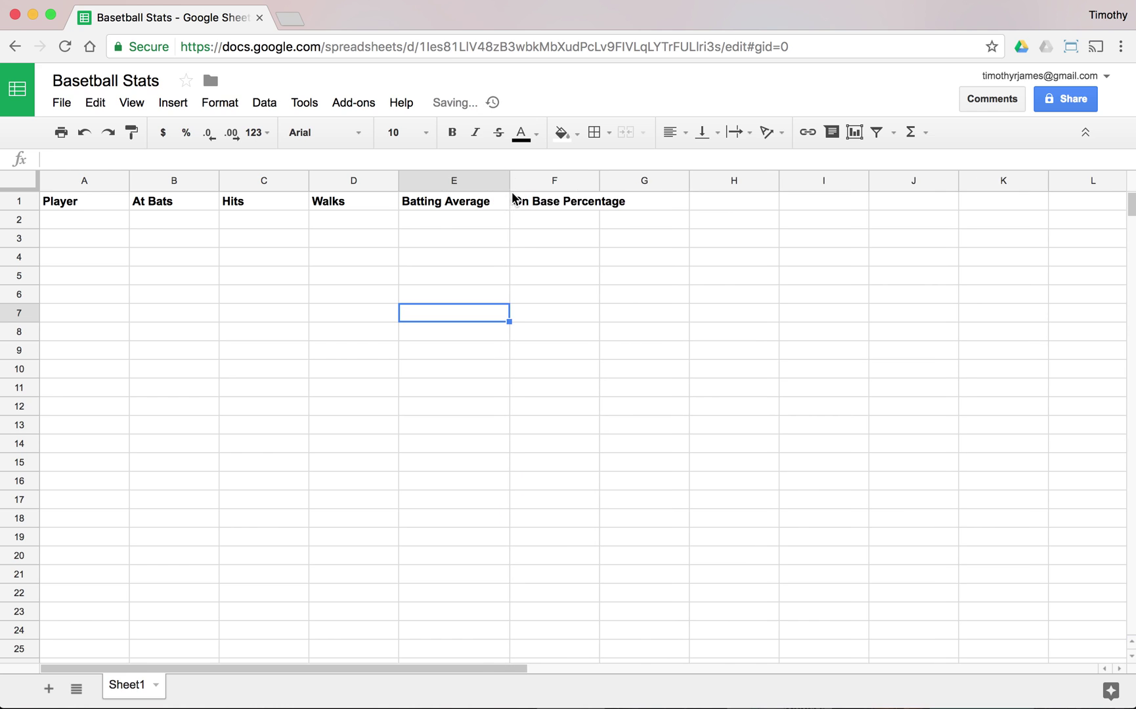
left_click_drag(599, 180, 640, 180)
left_click(342, 221)
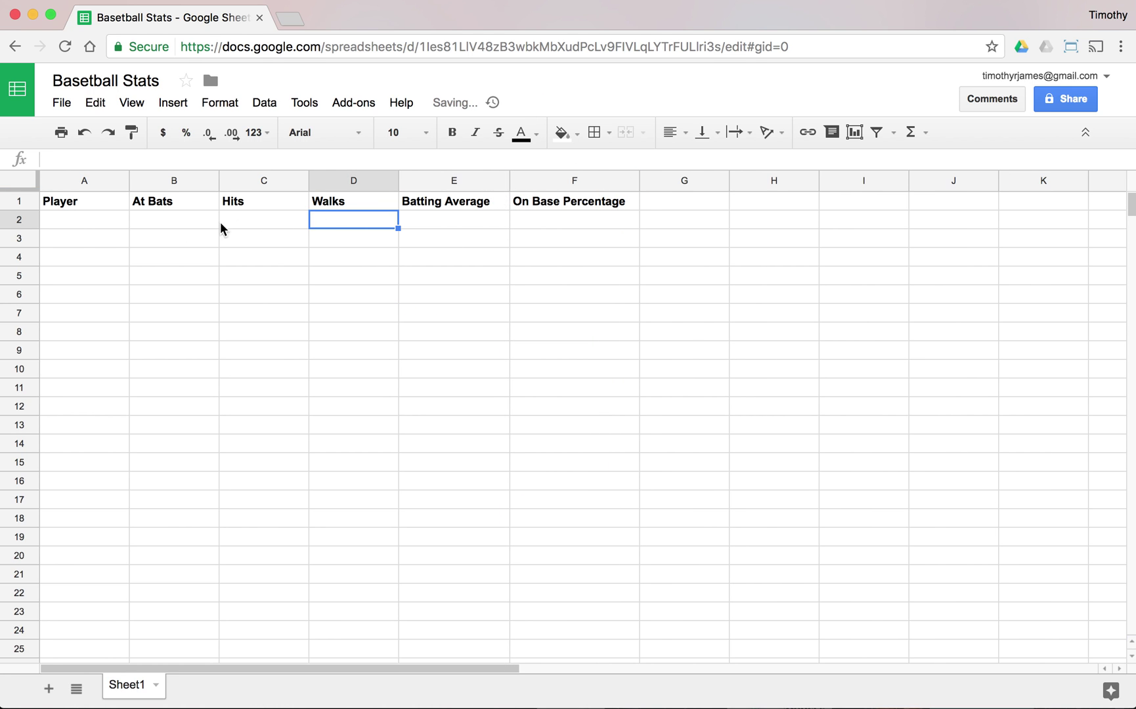
Step: Enter Martin (379, 110, 42) and Davis (336, 79, 36) in rows 2–3
left_click(74, 222)
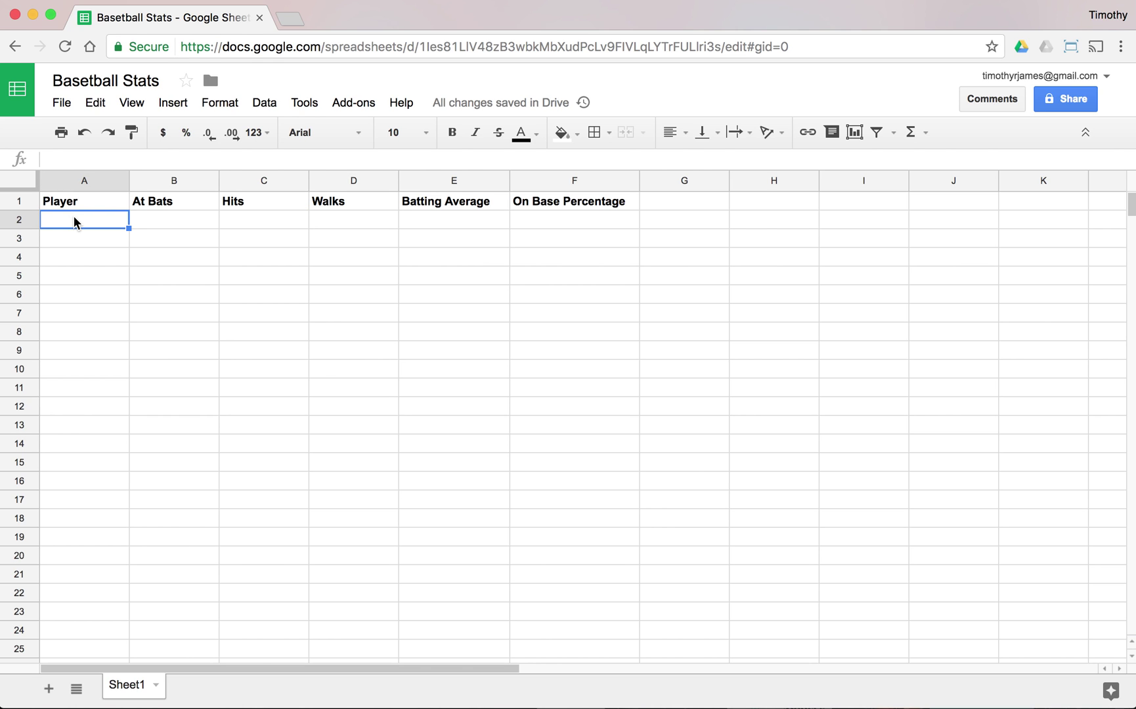
type("Martin")
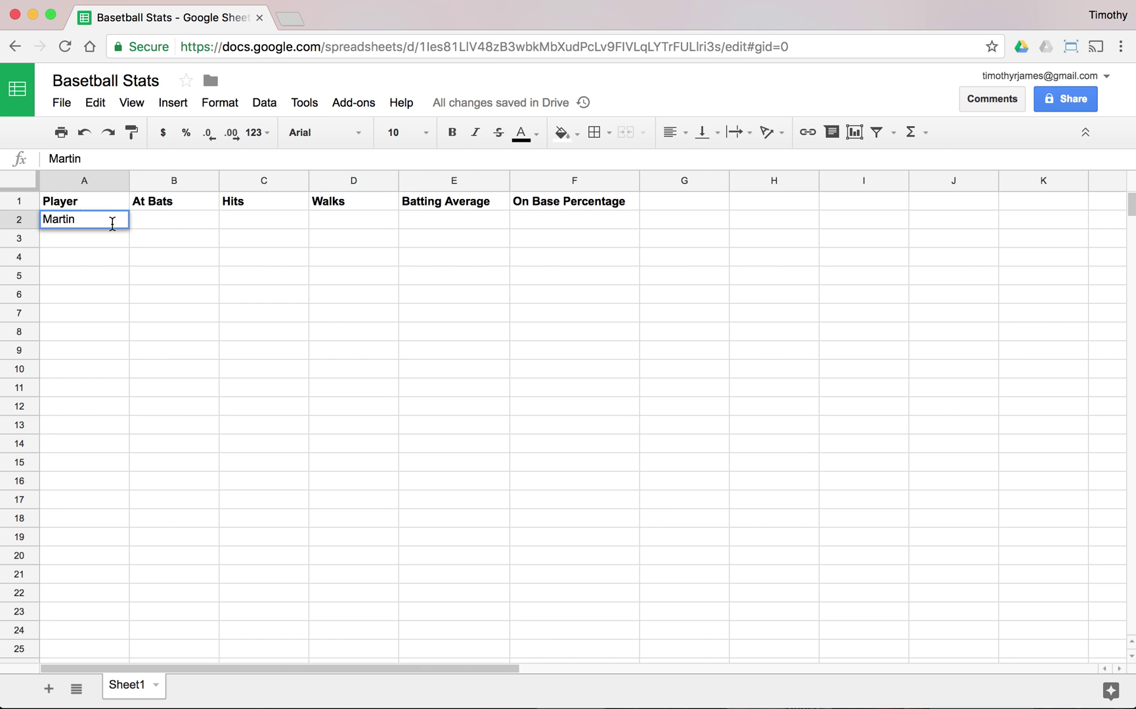
key("Tab")
type("379")
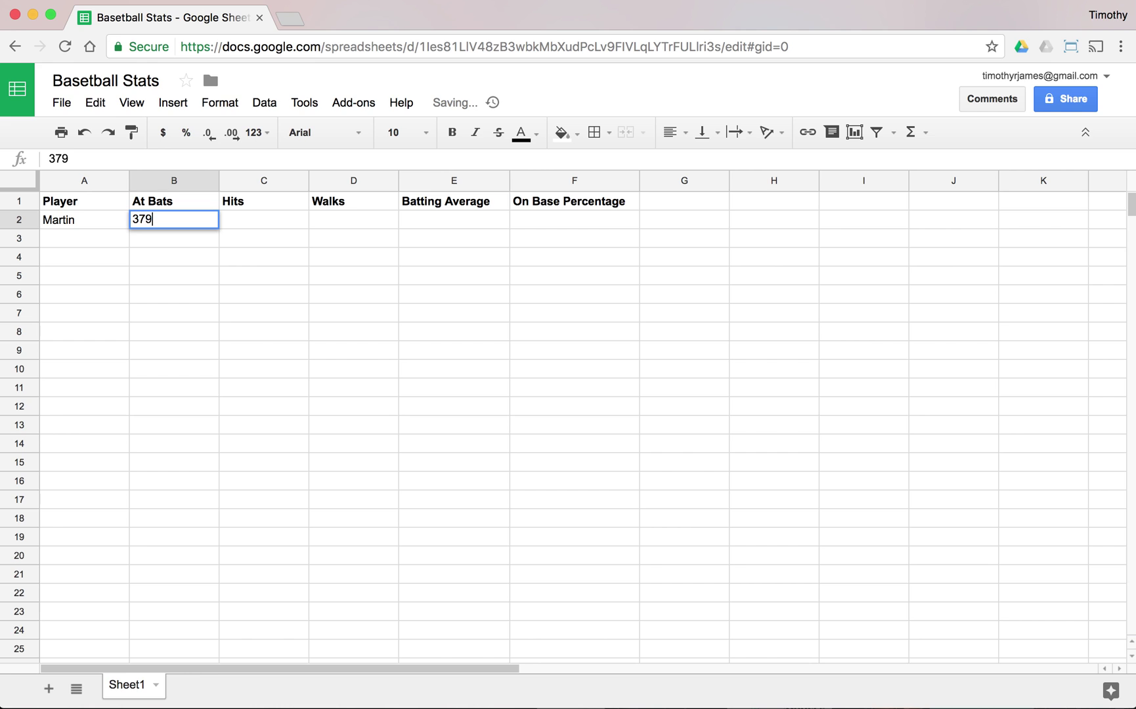
key("Tab")
type("110")
key("Tab")
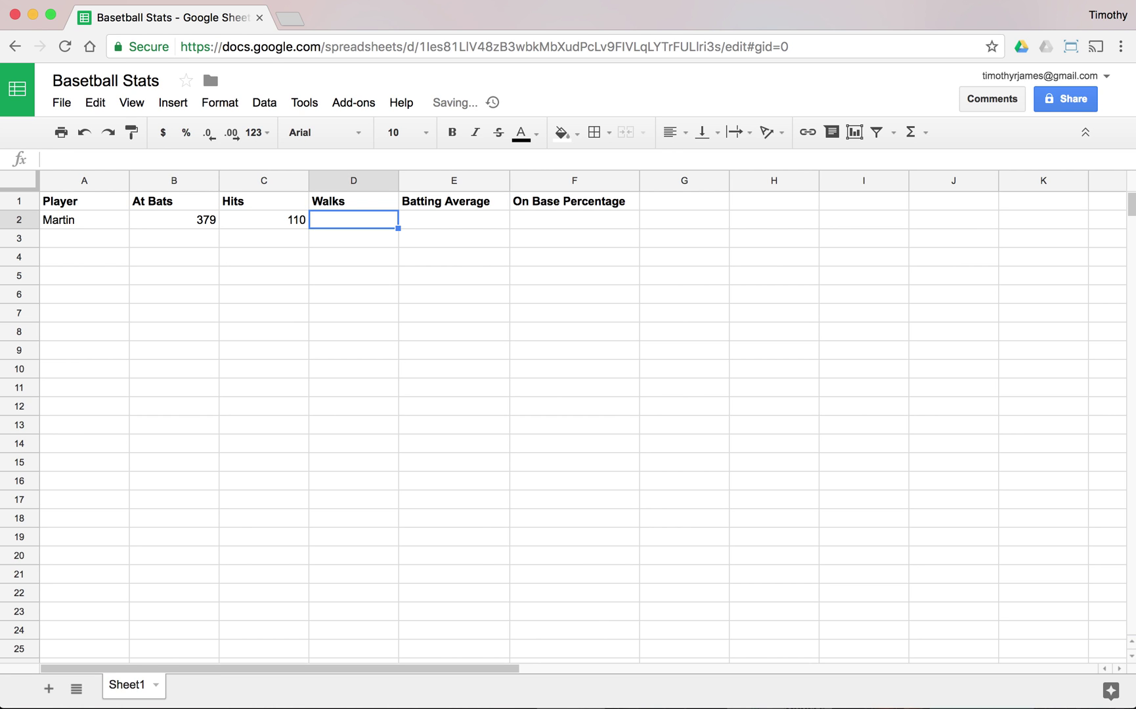
type("42")
key("Return")
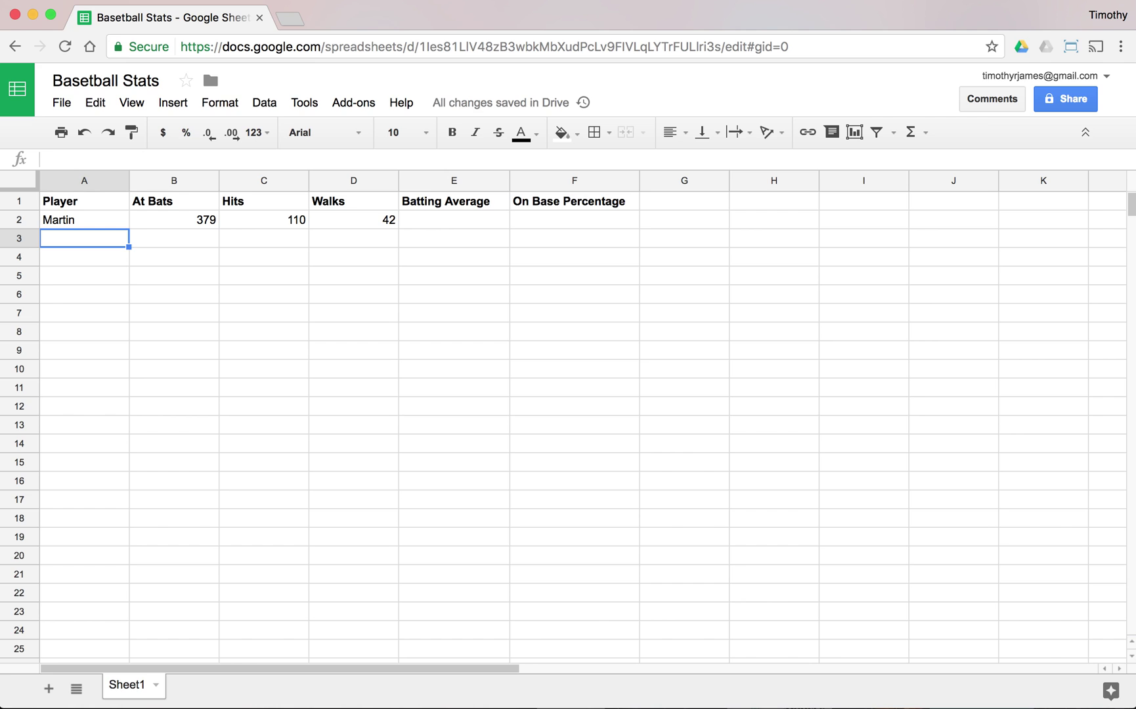
type("Davis")
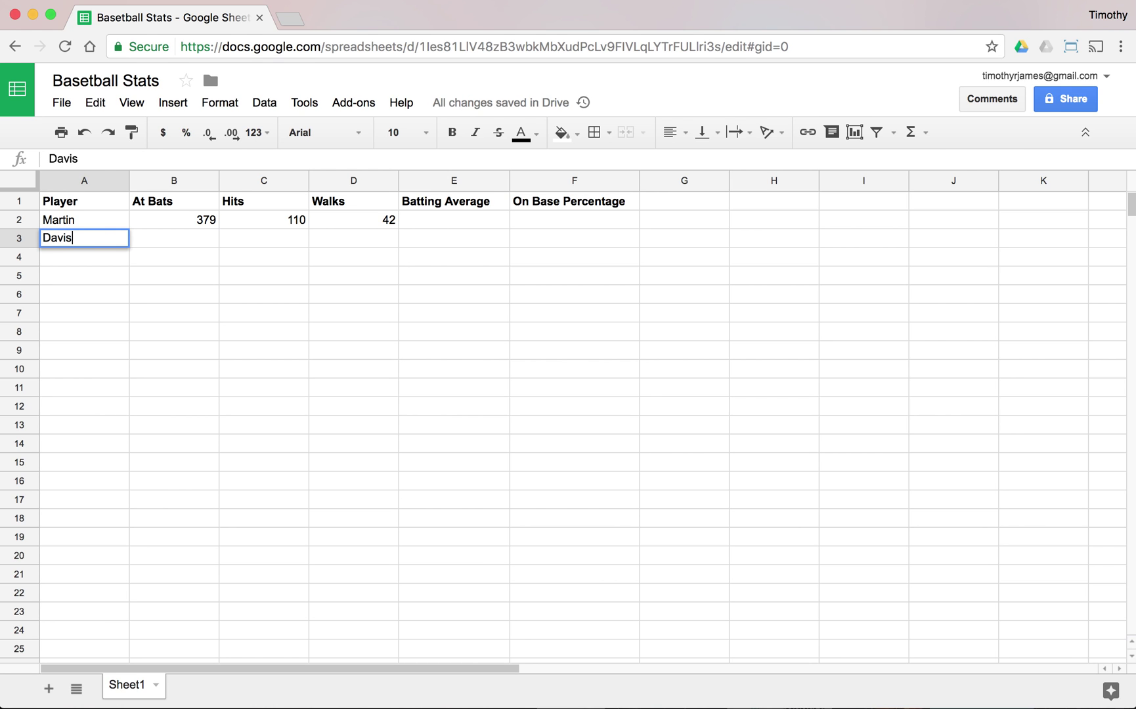
key("Tab")
type("336")
key("Tab")
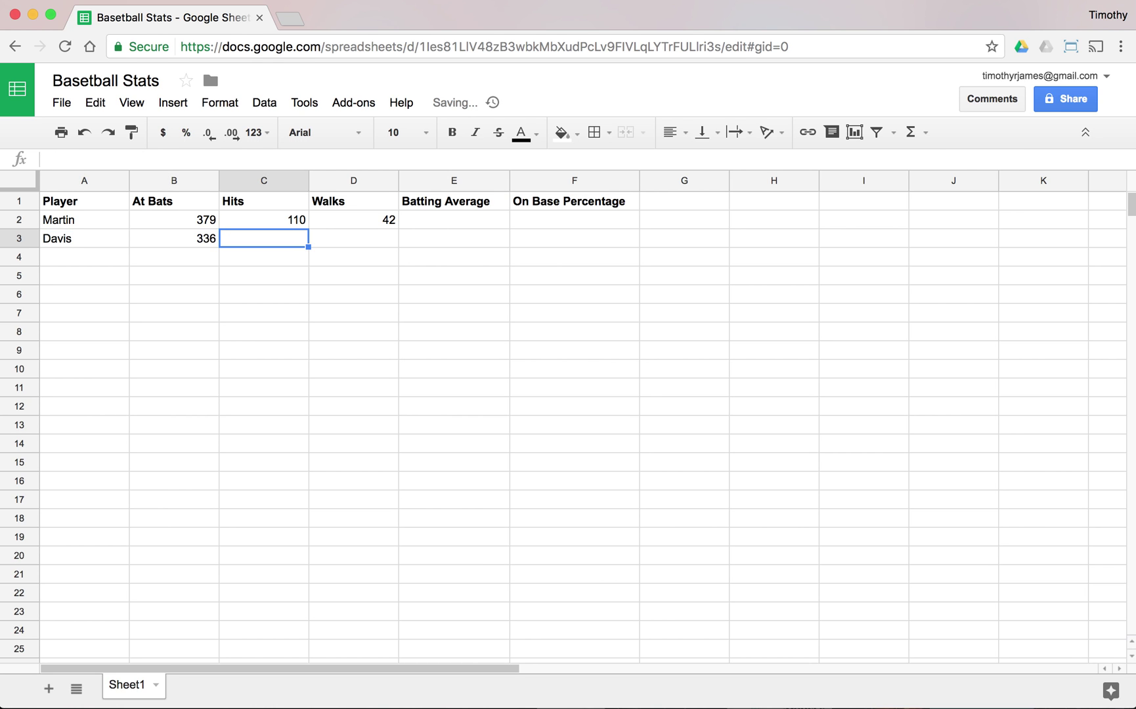
type("79")
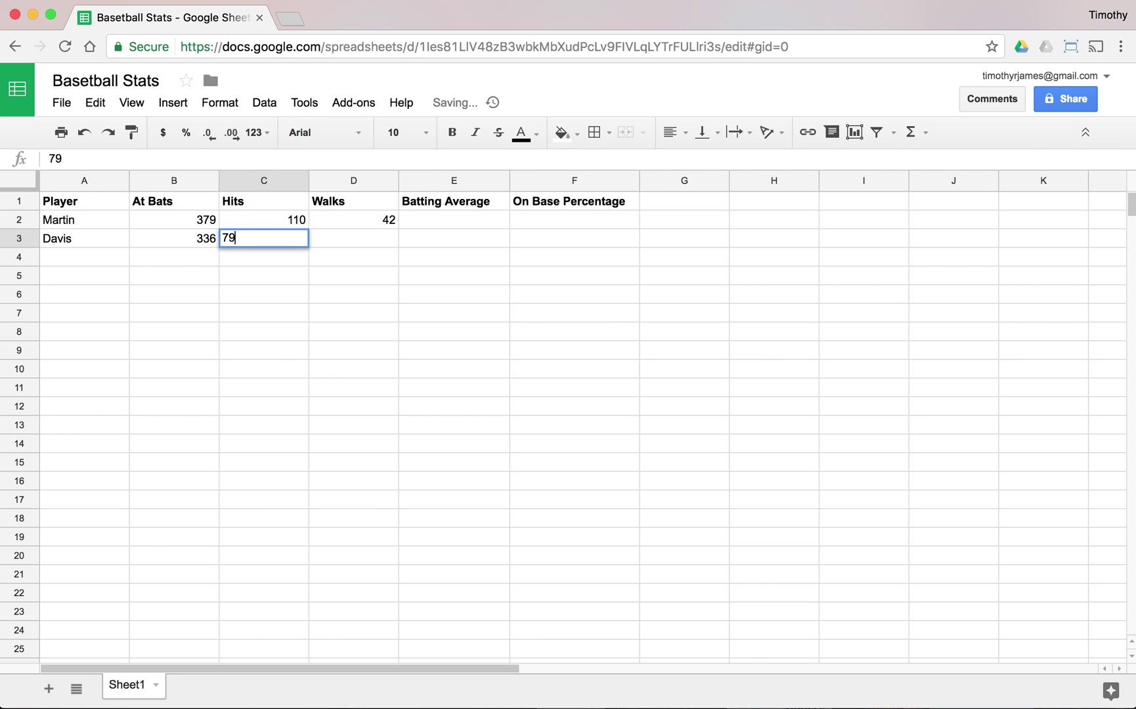
key("Tab")
type("36")
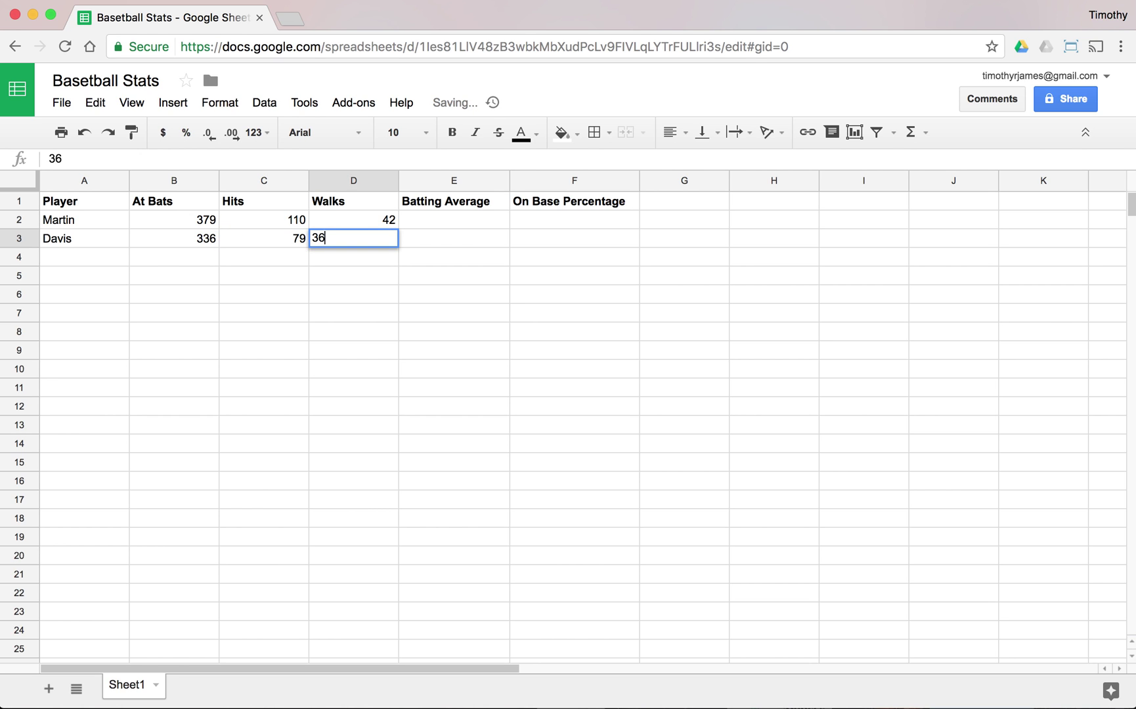
key("Return")
Step: Enter Walker (512, 139, 36) and Mercer (506 at bats, 129 hits, walks) in rows 4–5
type("Walker")
key("Tab")
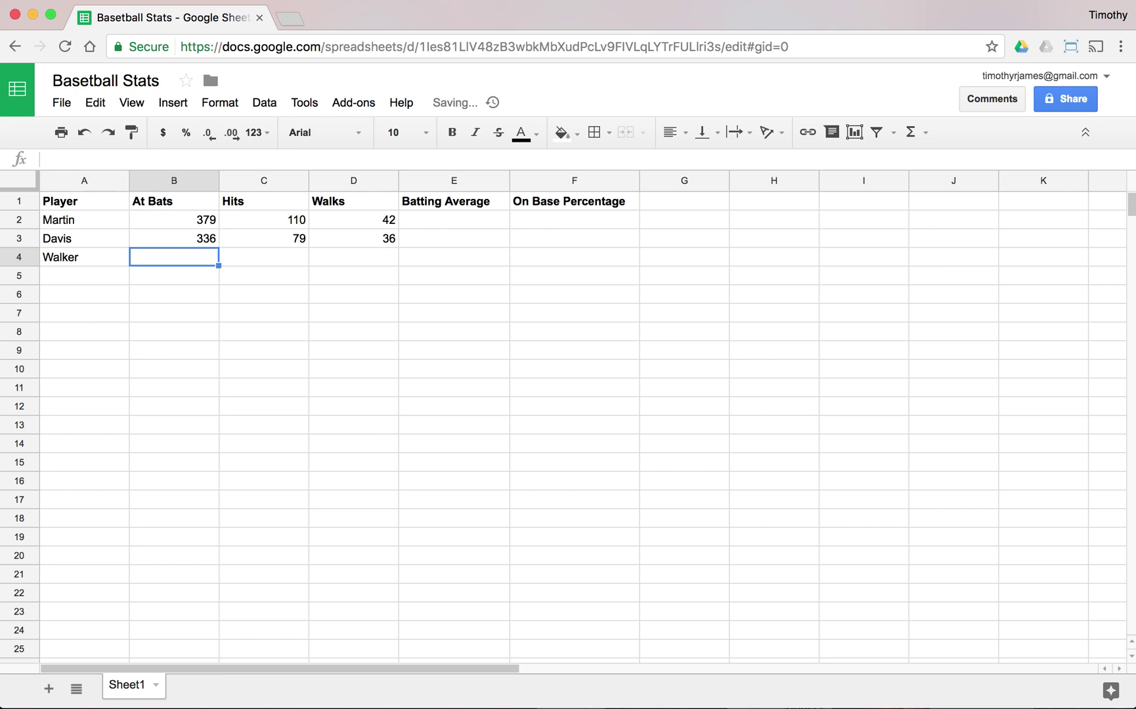
type("512")
key("Tab")
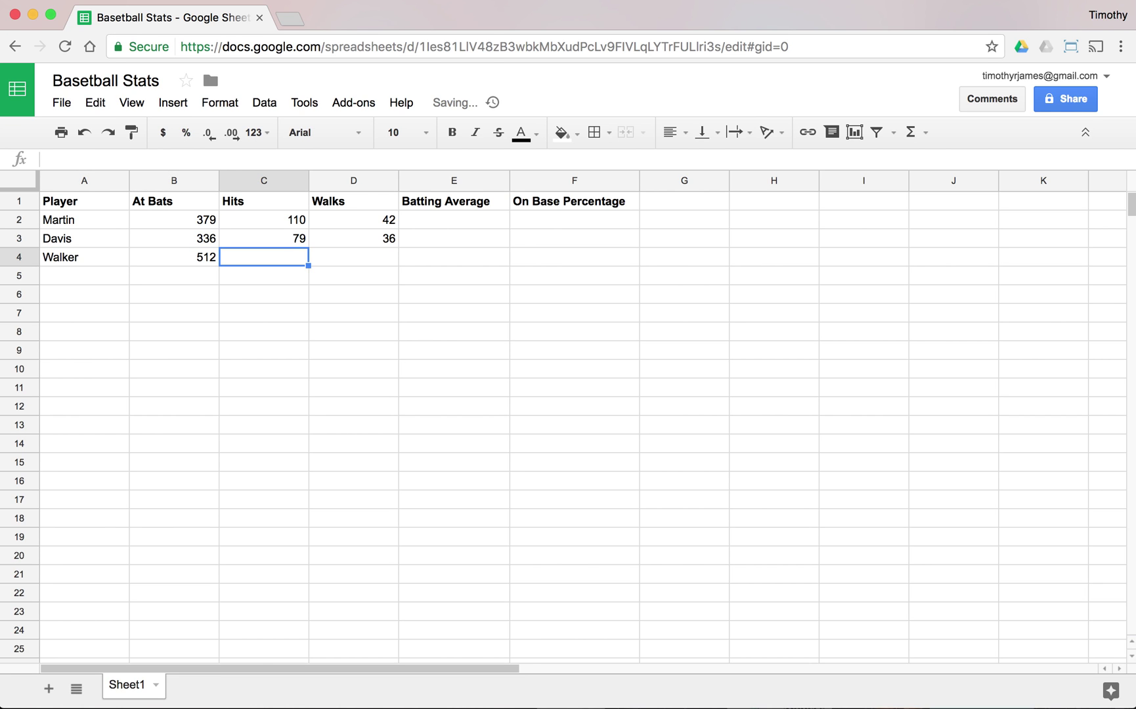
type("139")
key("Tab")
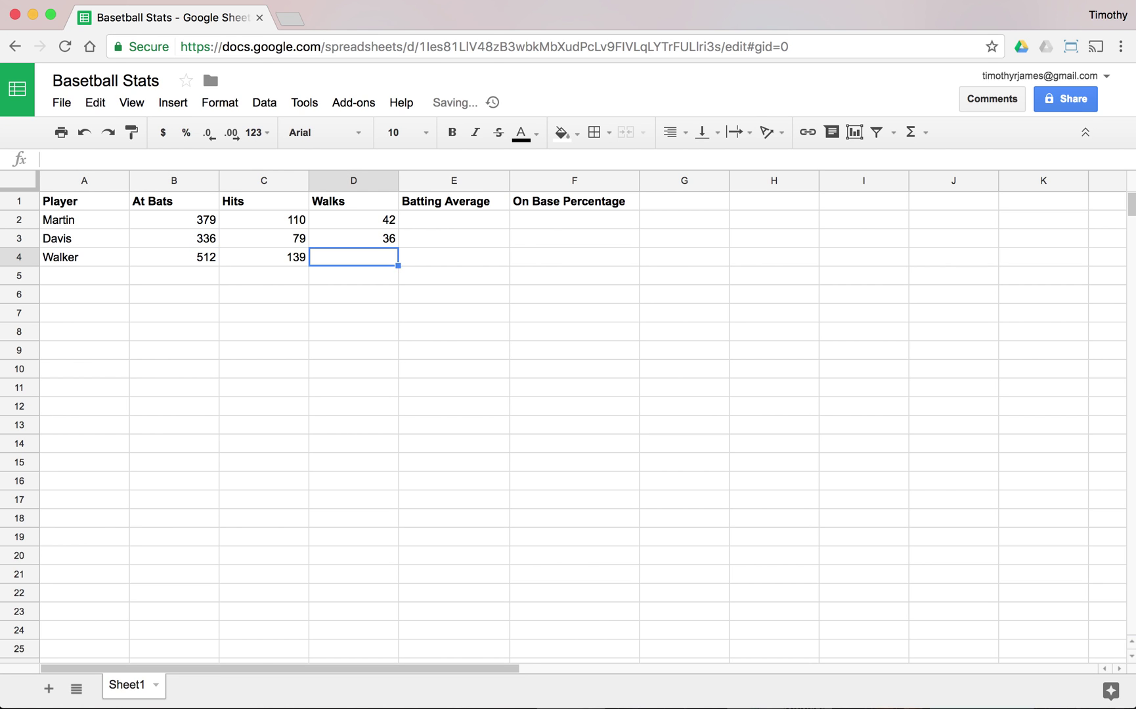
type("36")
key("Return")
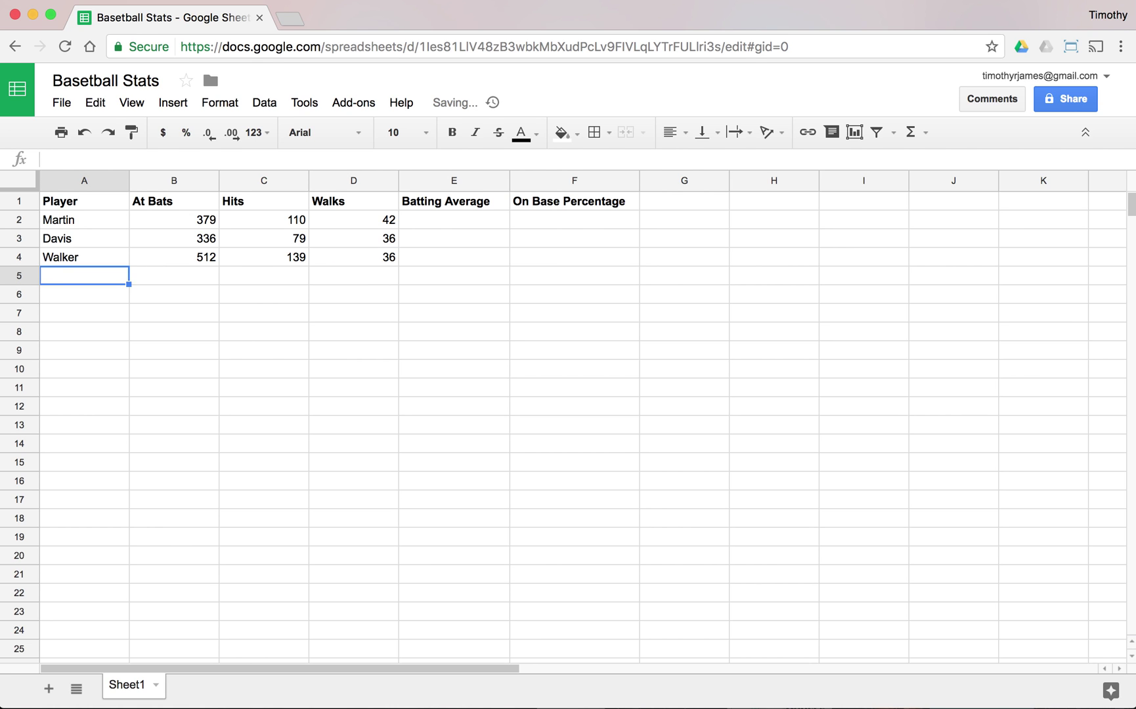
type("Mercer")
key("Tab")
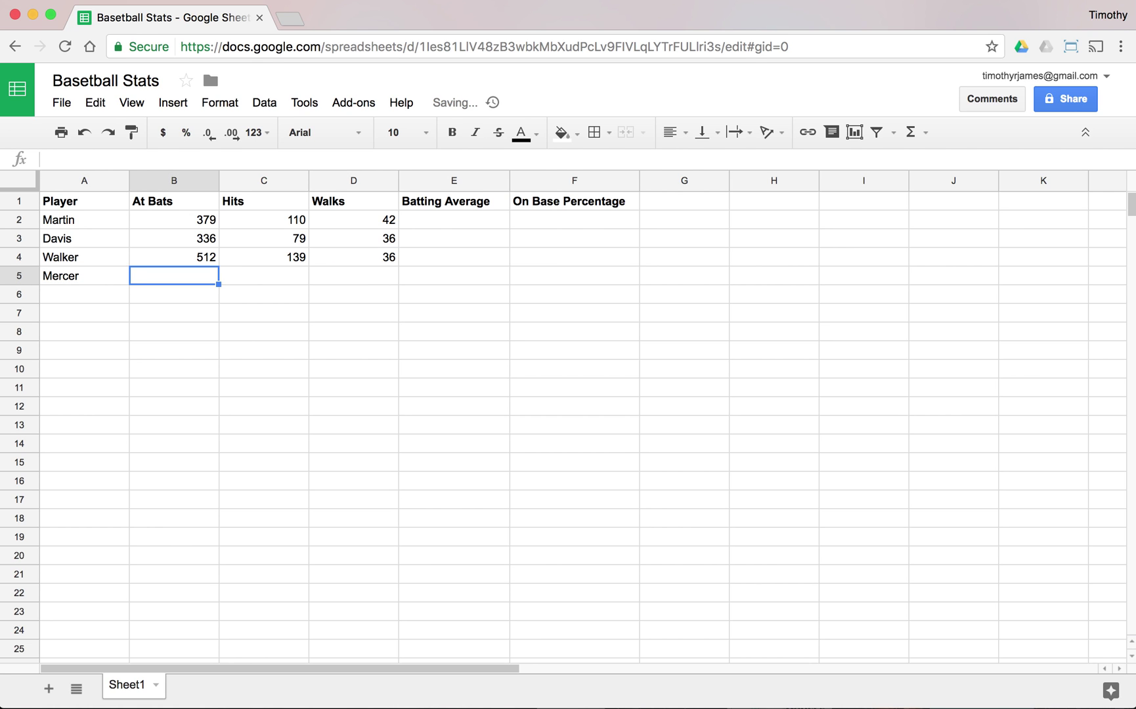
type("380")
key("BackSpace")
key("BackSpace")
key("BackSpace")
type("6")
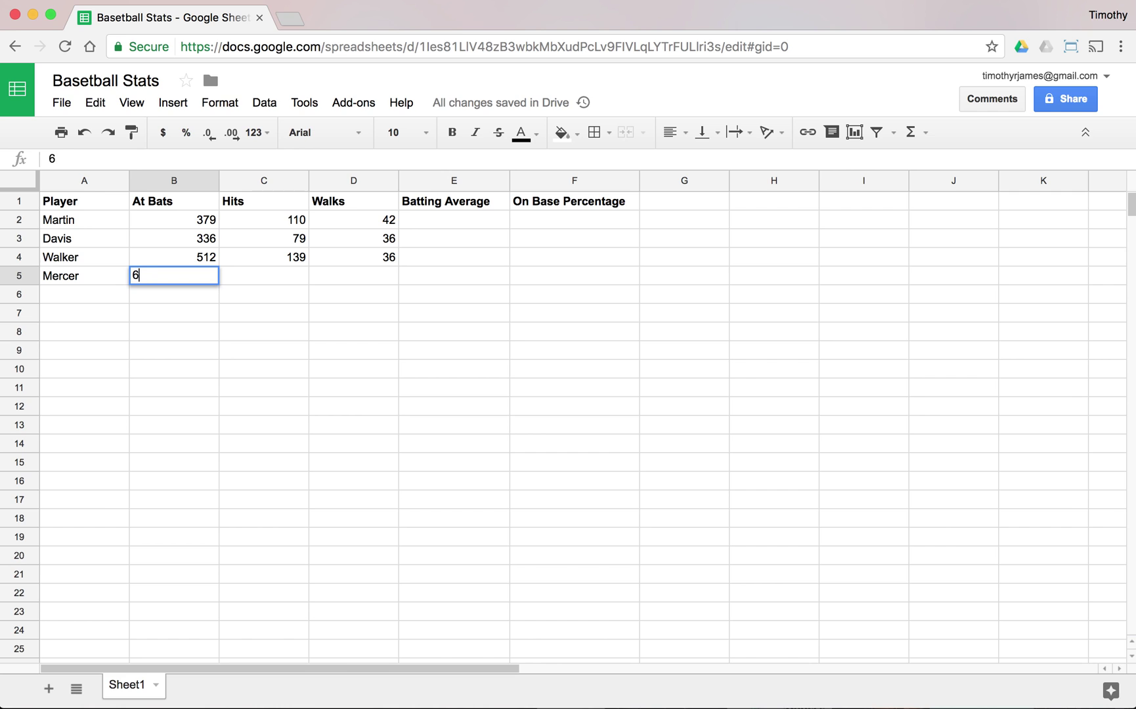
key("BackSpace")
type("506")
key("Tab")
type("129")
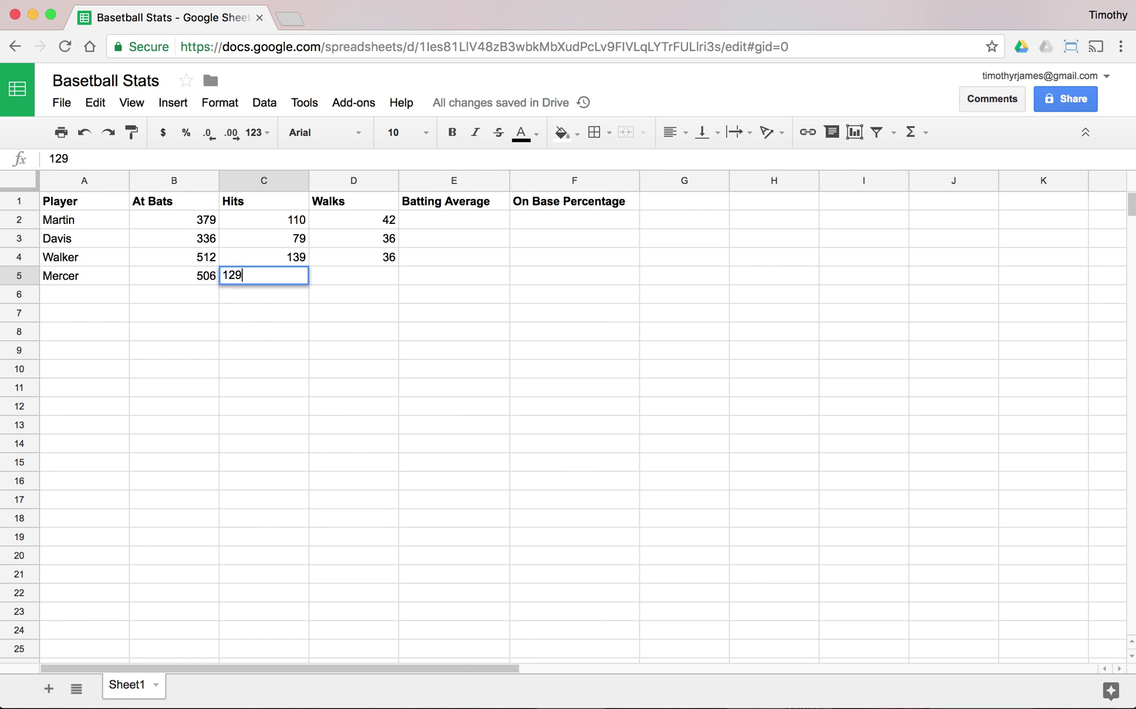
key("Tab")
type("245")
key("BackSpace")
key("BackSpace")
type("5")
key("Return")
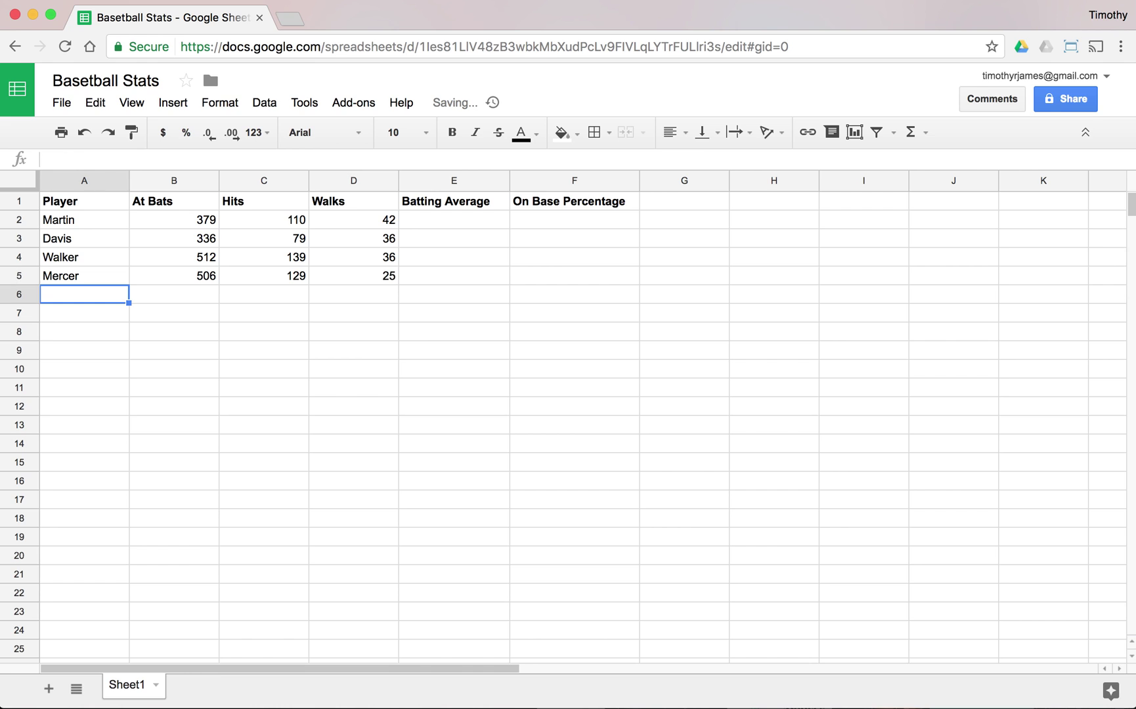
Step: Enter Alvarez with 398 at bats, 92 hits and 32 walks in row 6
type("Alvarez")
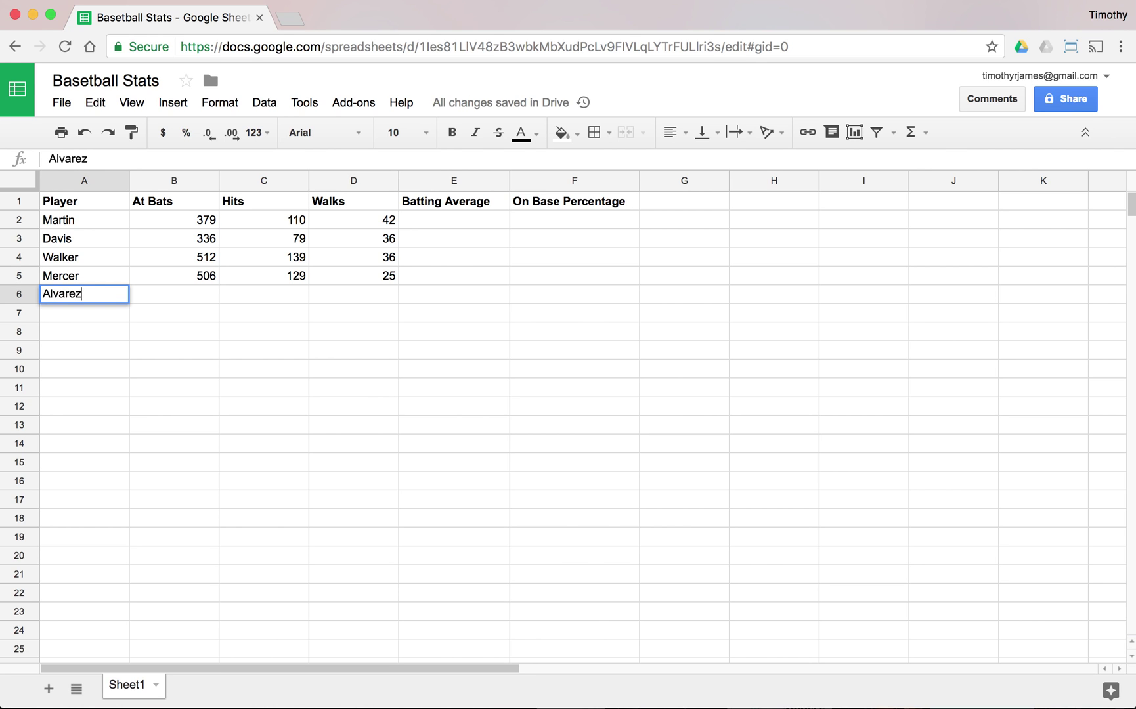
key("Tab")
type("398")
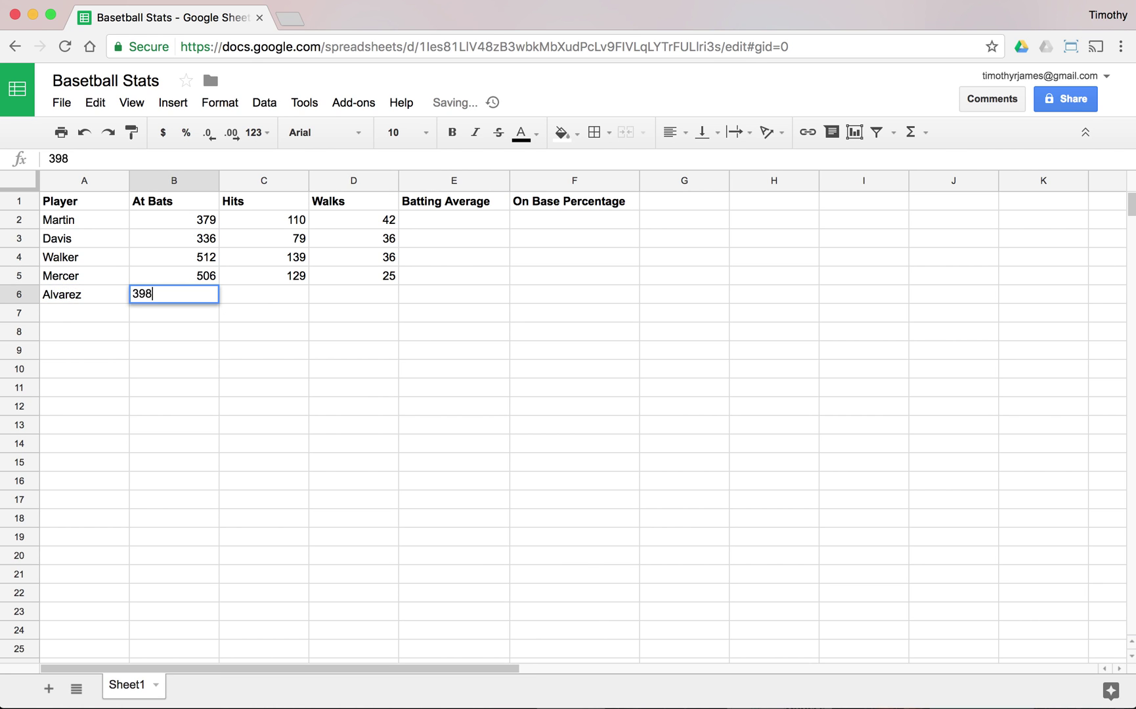
key("Tab")
type("92")
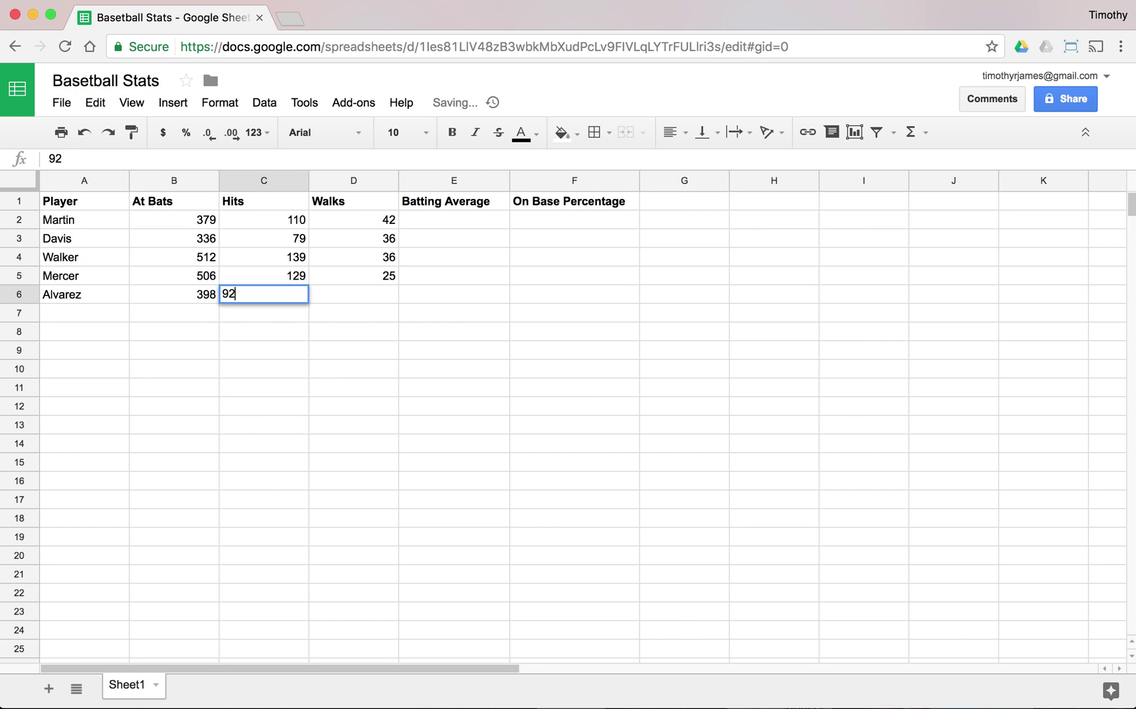
key("Tab")
type("32")
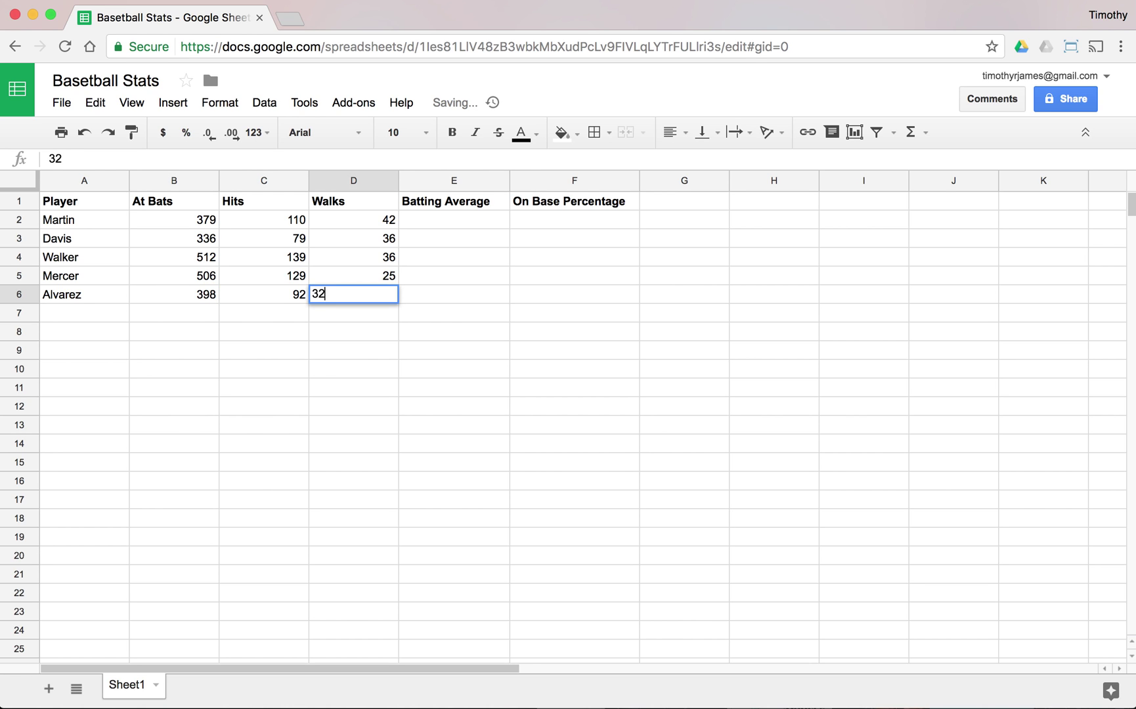
key("Tab")
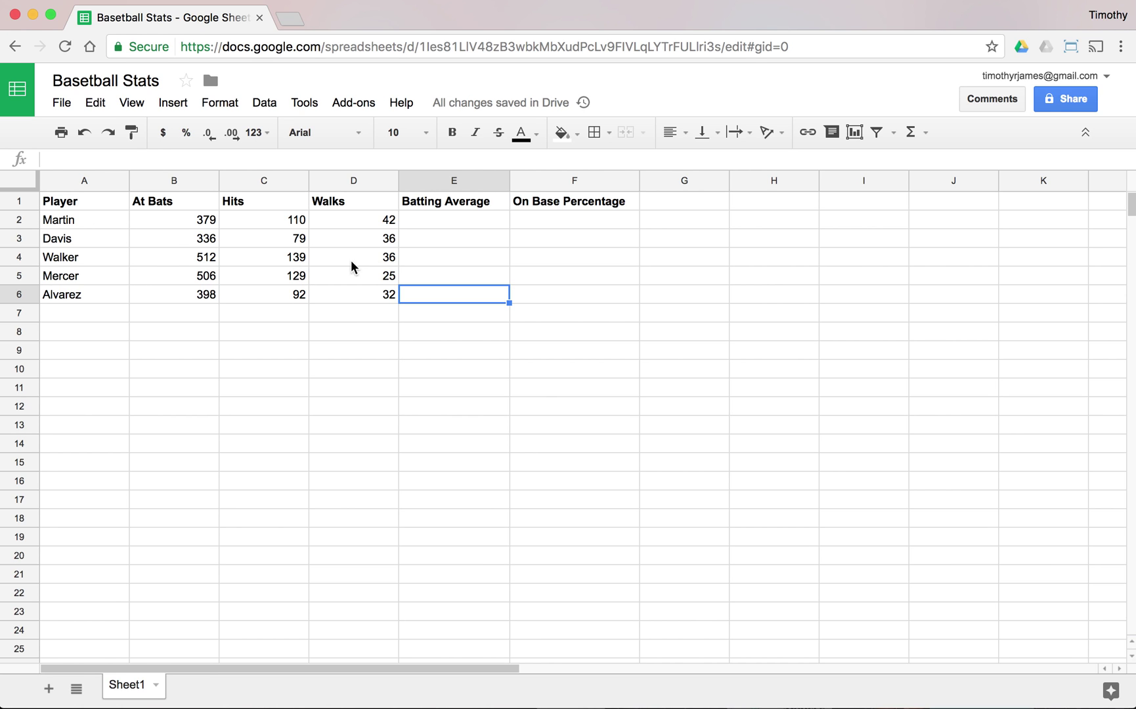
left_click(456, 221)
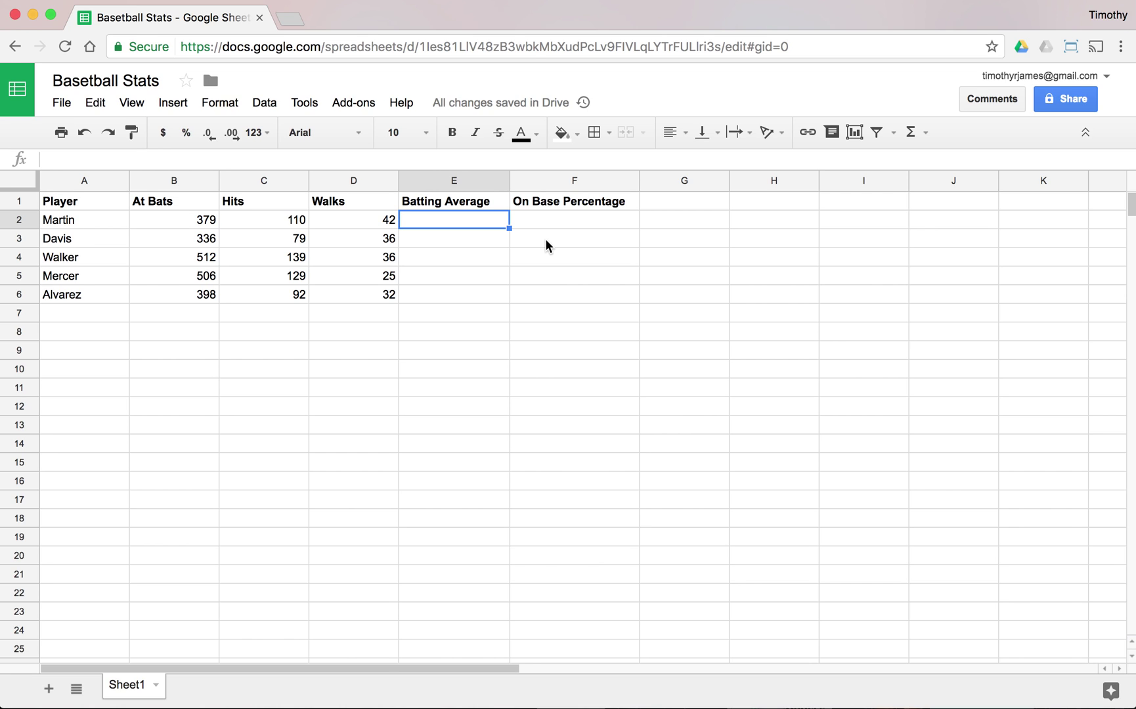
Step: Put =C2/B2 in E2 and reduce the decimals so Martin's average shows 0.290
type("=")
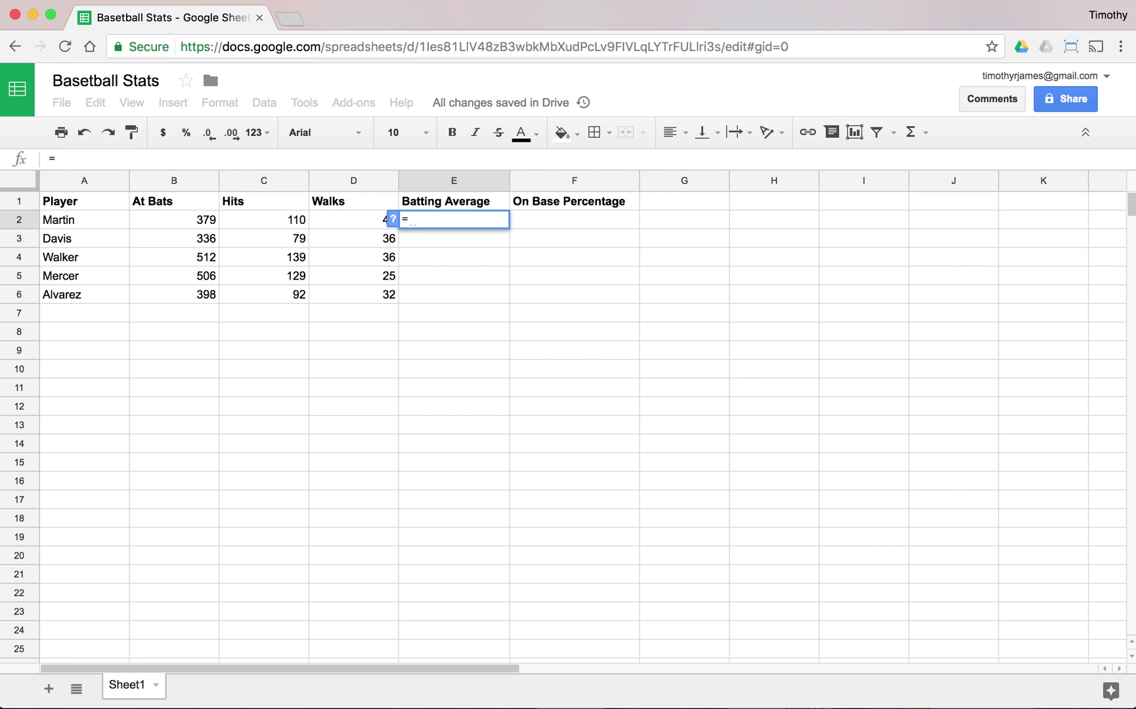
left_click(266, 221)
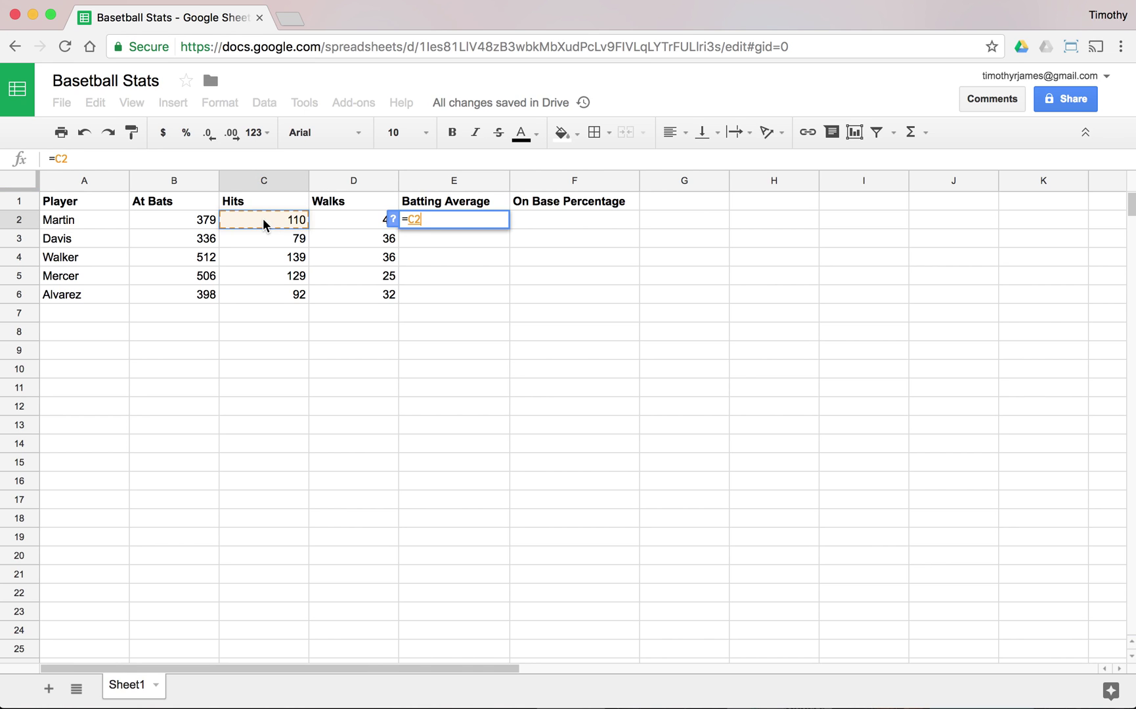
type("/")
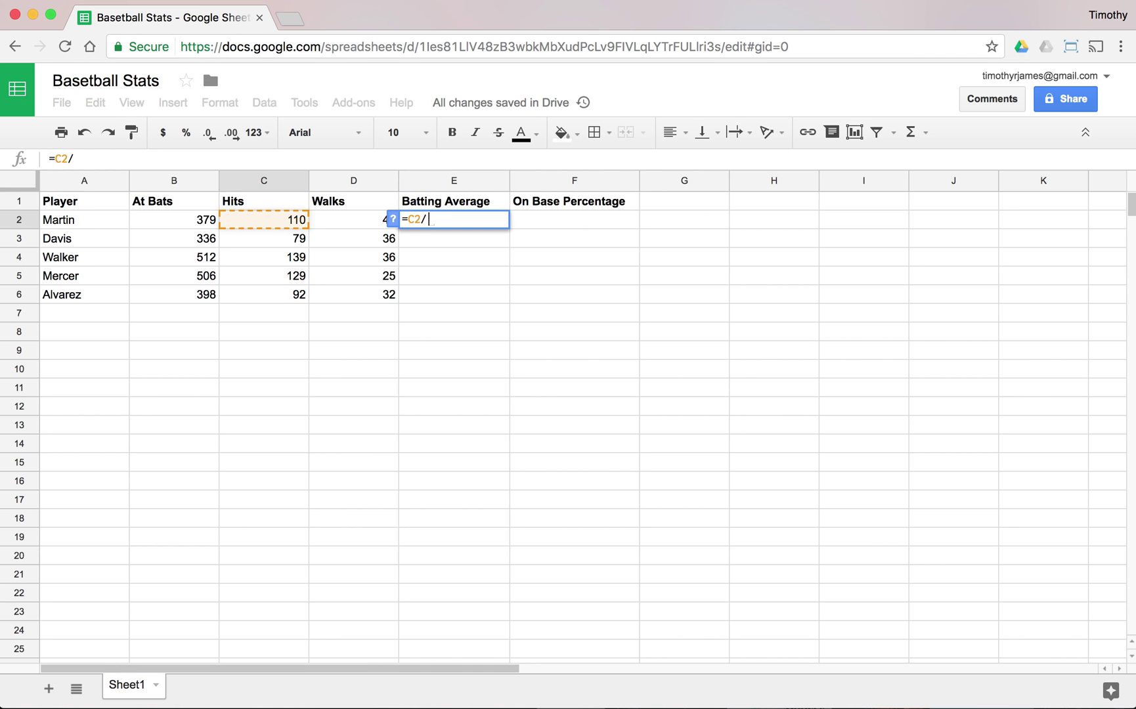
left_click(187, 226)
key("Return")
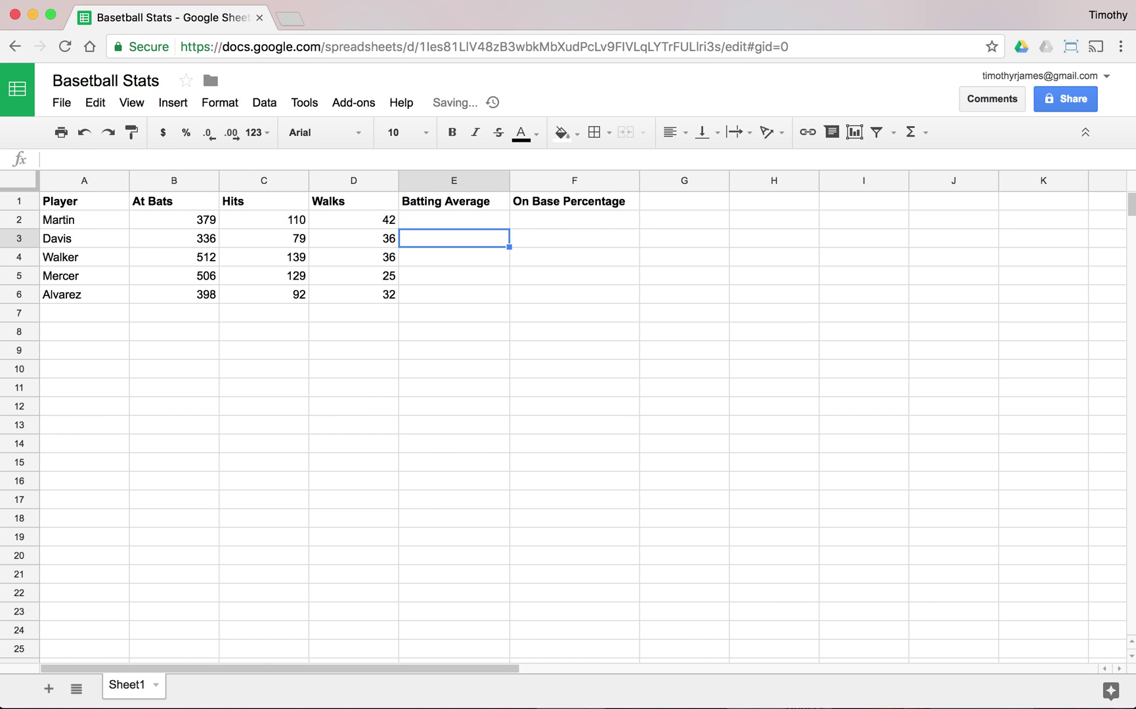
left_click(504, 219)
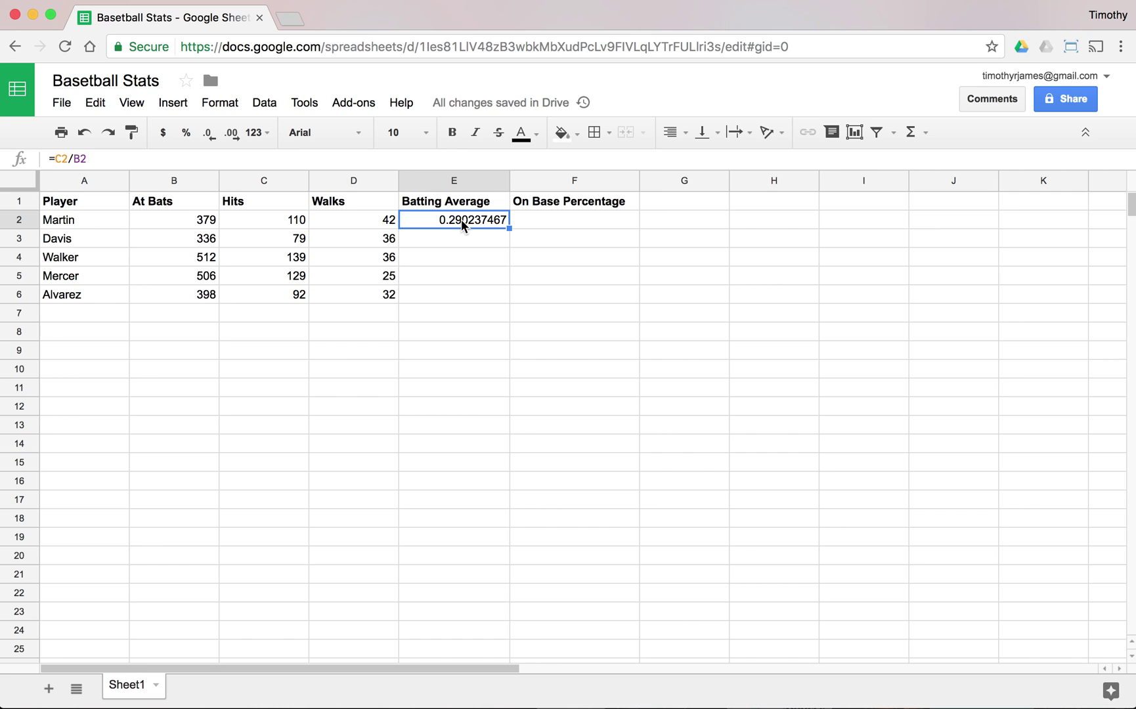
left_click(209, 135)
left_click(209, 137)
left_click(211, 137)
left_click(210, 137)
left_click(210, 137)
left_click(211, 138)
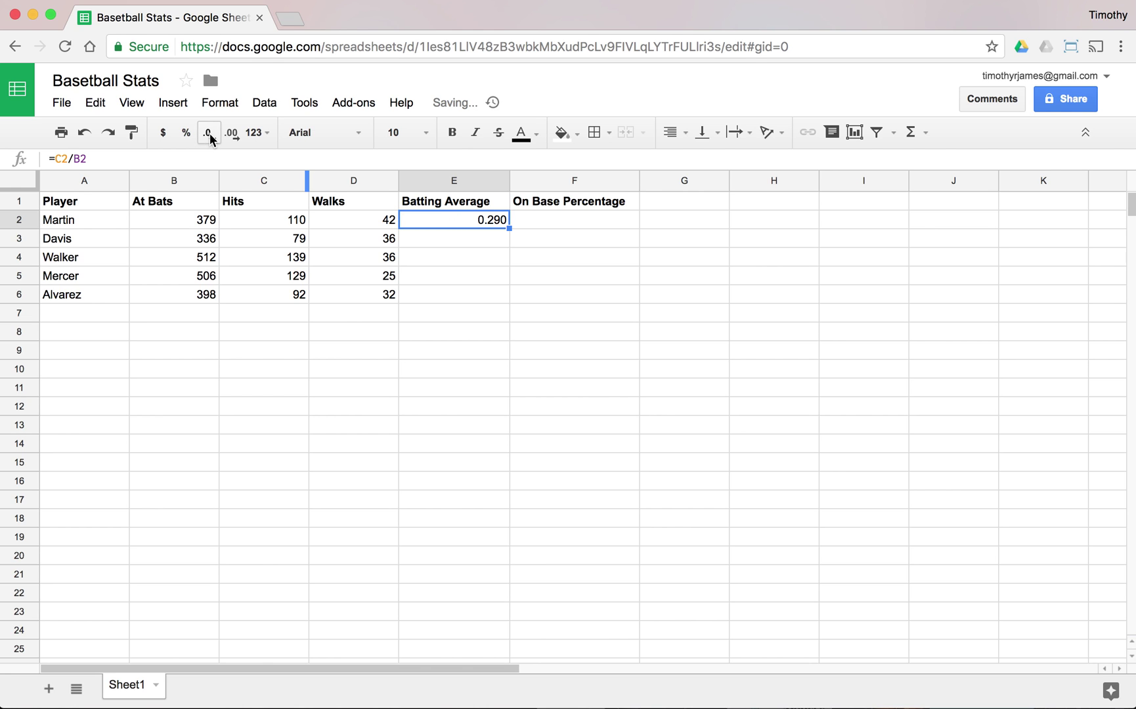
left_click(459, 244)
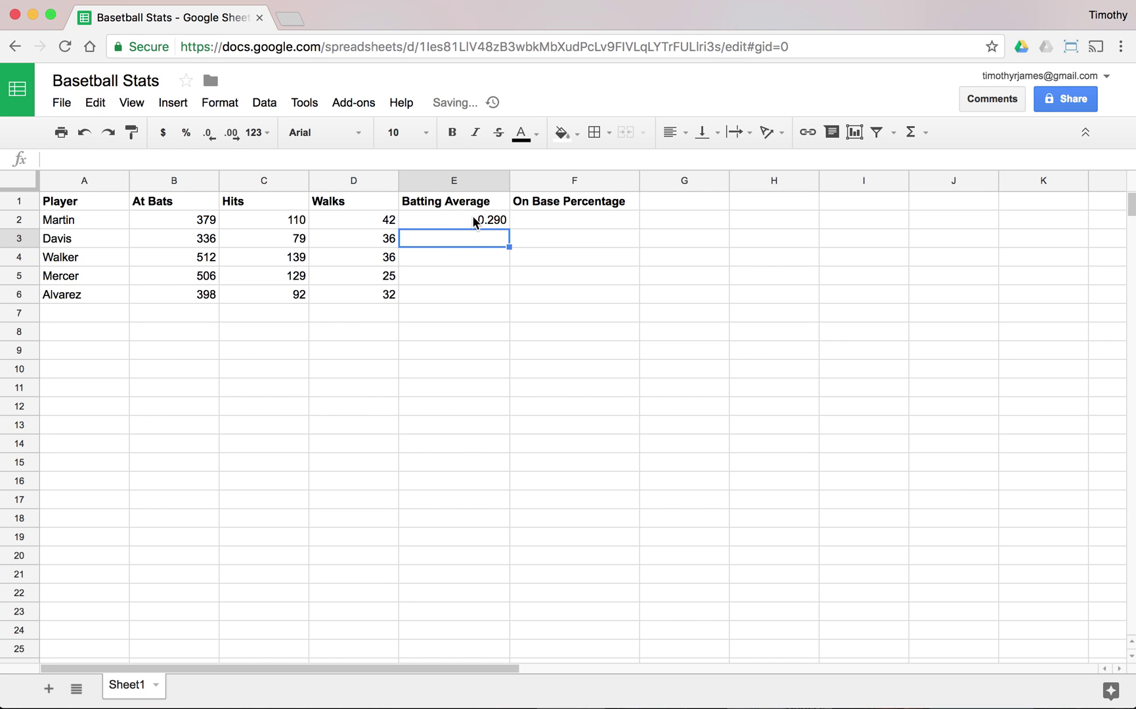
Step: Enter =C3/B3 in E3 for Davis's batting average, giving 0.2351190476
left_click(476, 220)
left_click(472, 238)
type("=")
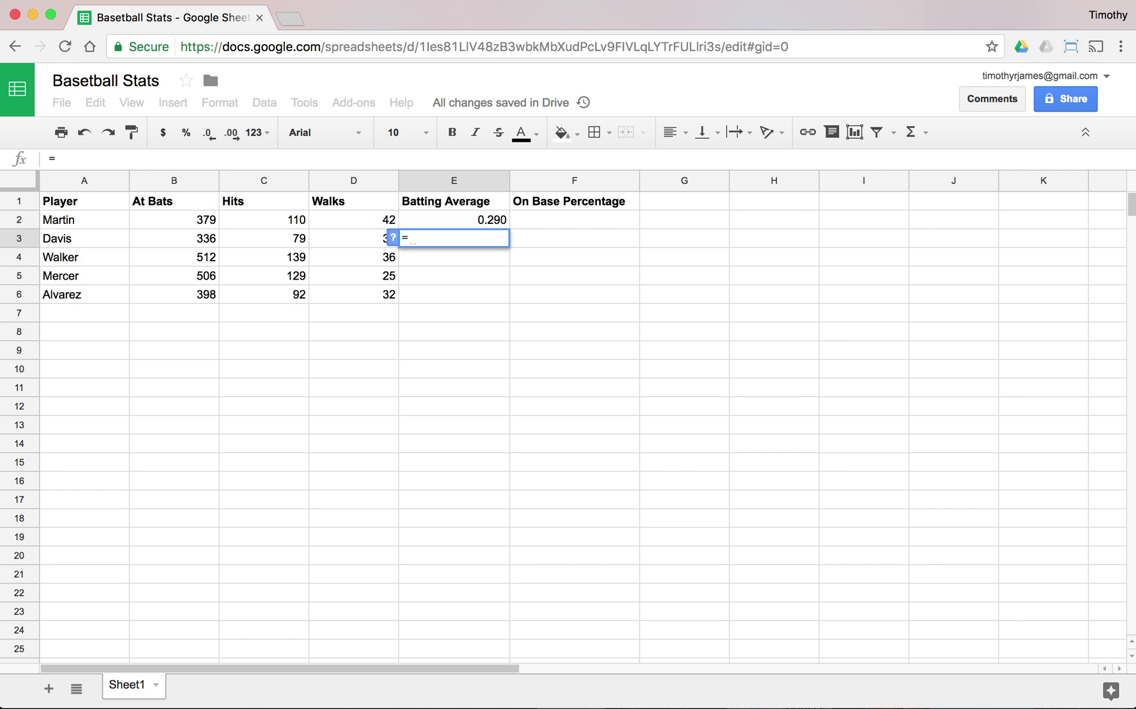
left_click(264, 238)
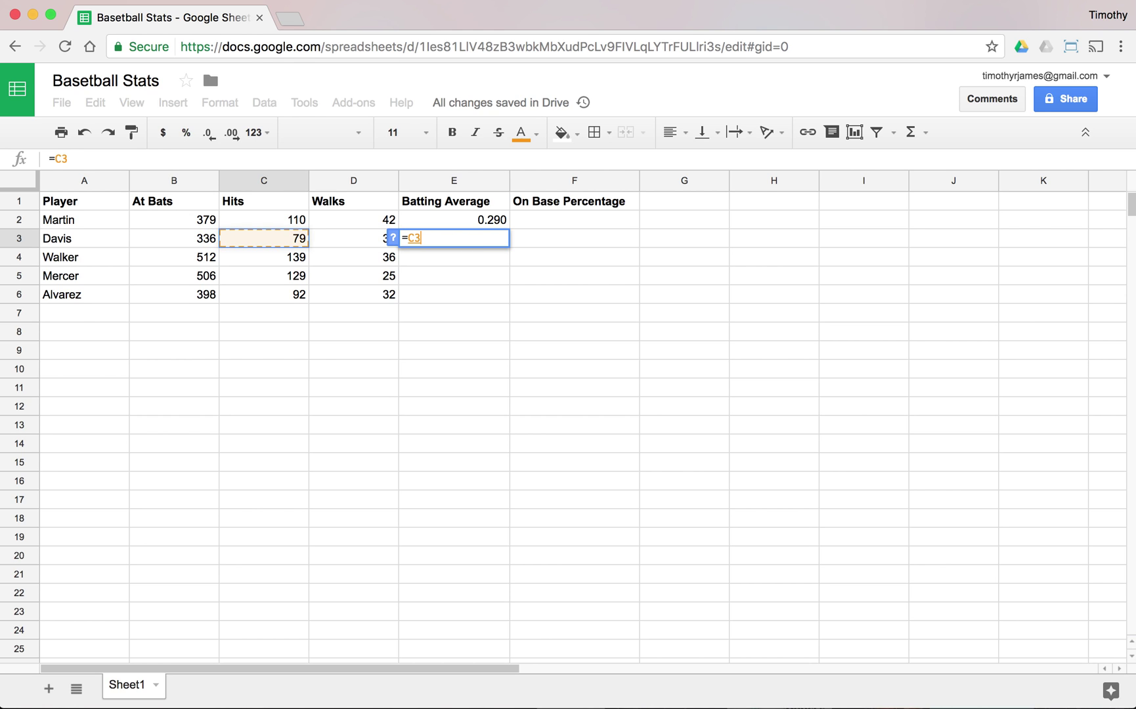
type("/")
left_click(263, 238)
left_click(174, 238)
key("Return")
left_click(453, 220)
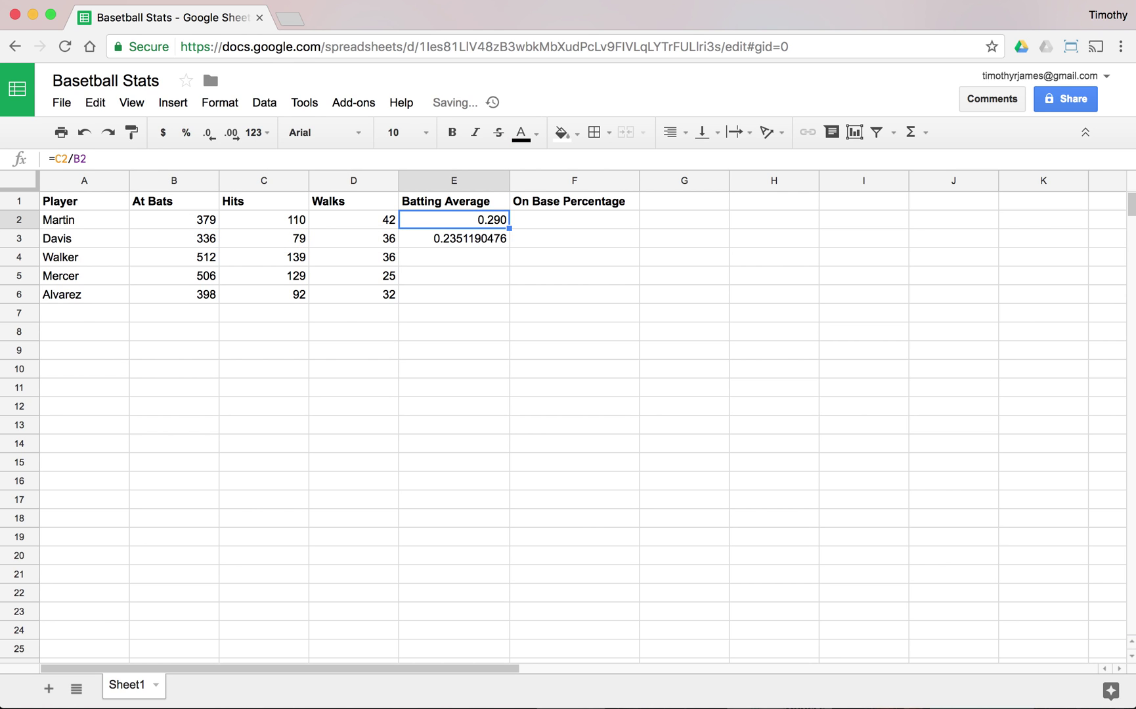
key("Down")
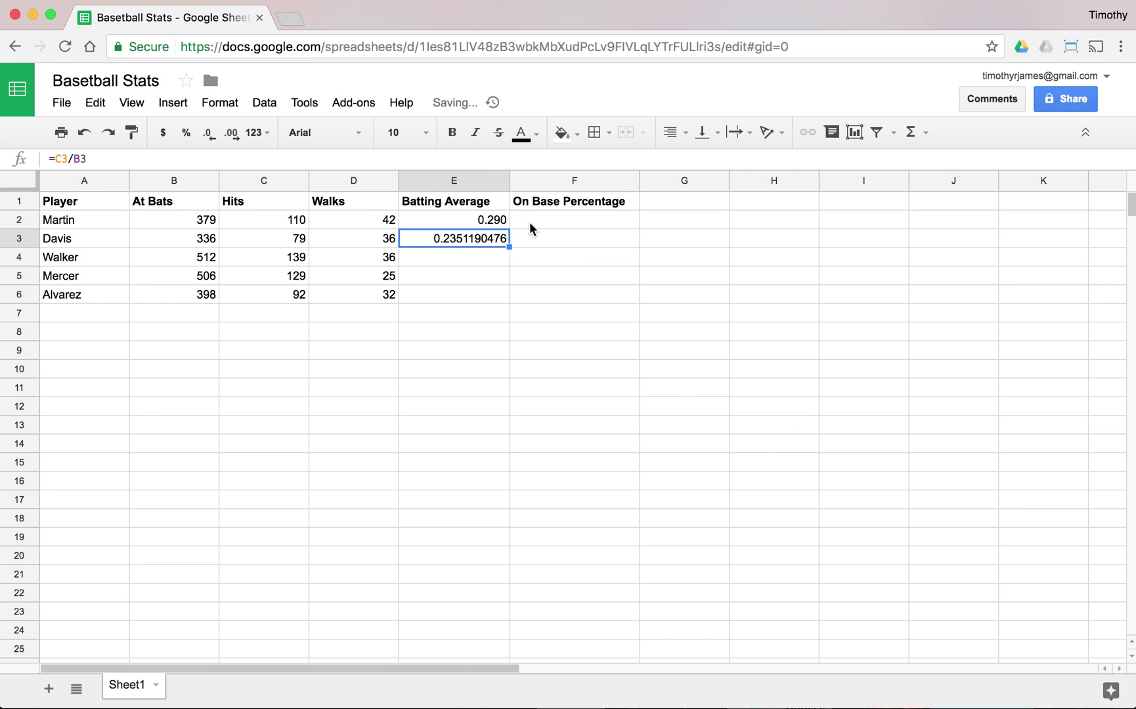
left_click(477, 223)
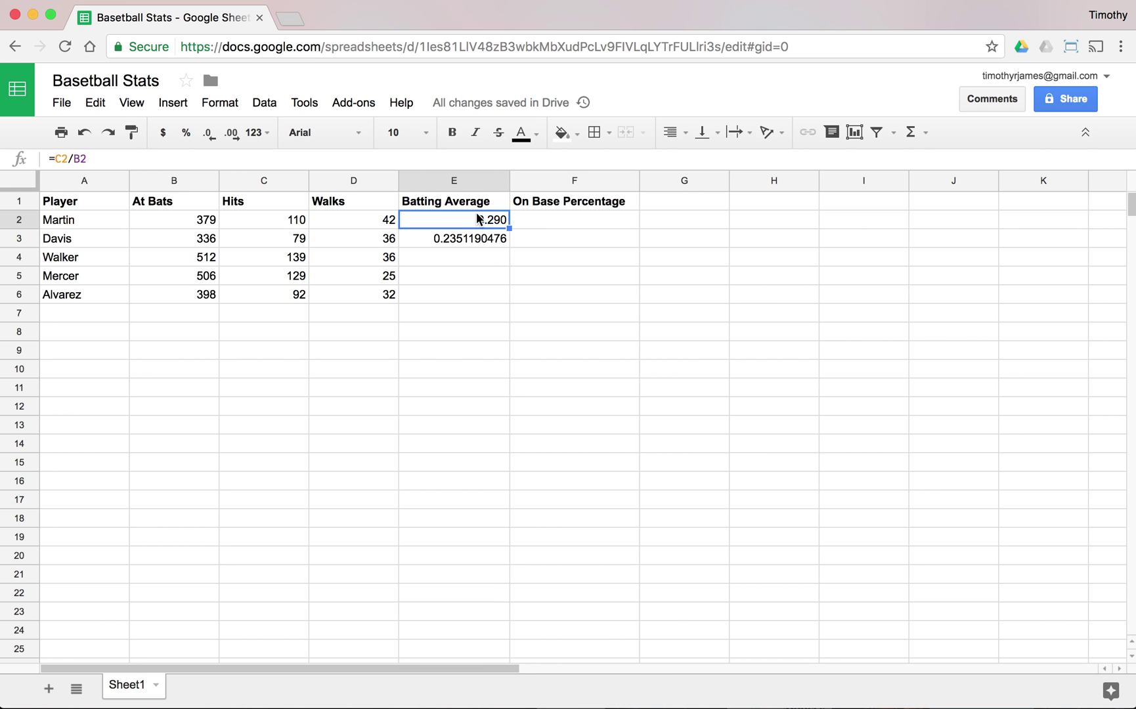
right_click(474, 214)
left_click(517, 262)
left_click(466, 243)
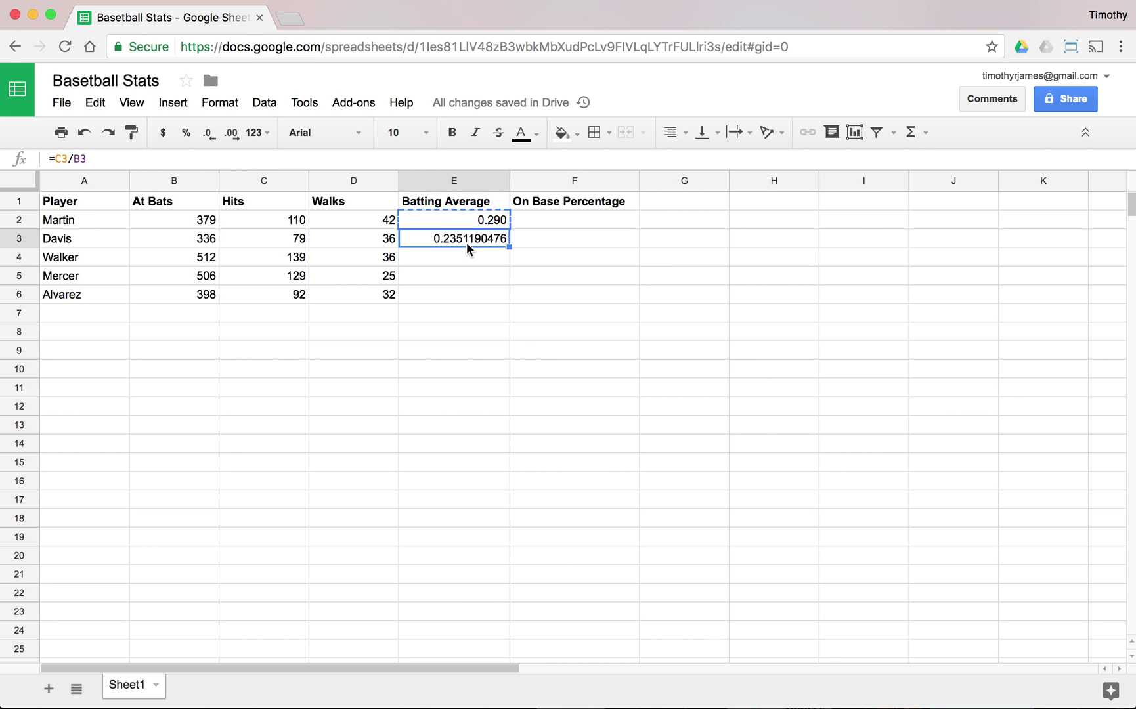
left_click(458, 297, "shift")
right_click(458, 298)
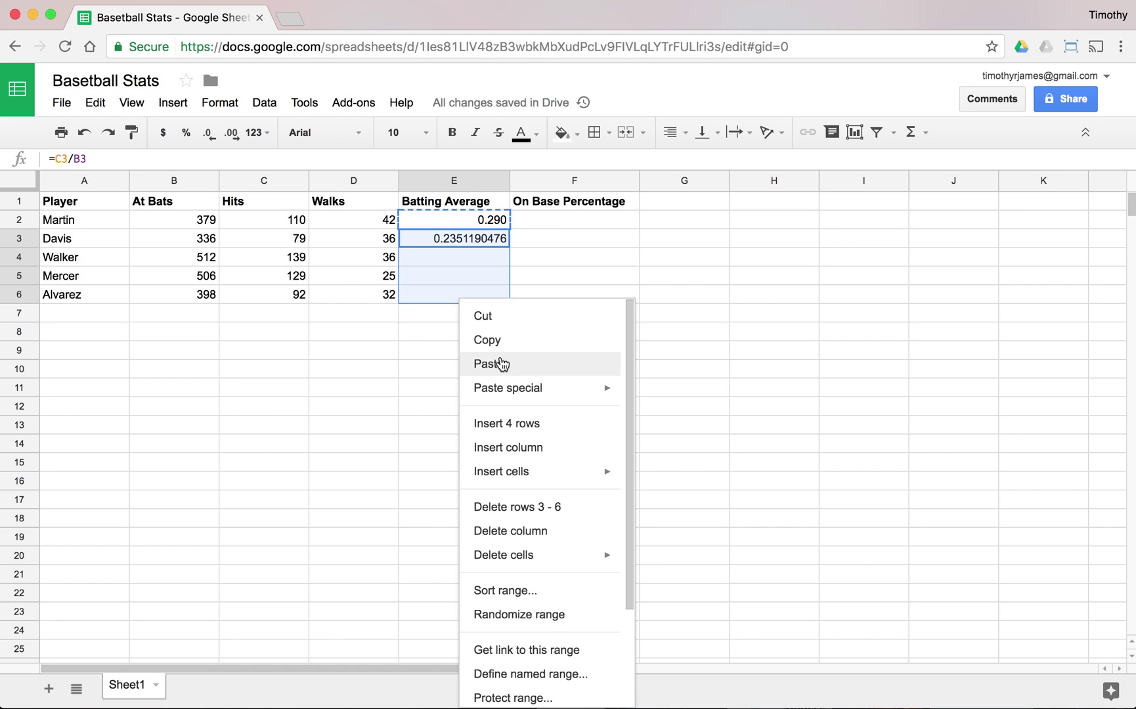
left_click(502, 363)
left_click(473, 276)
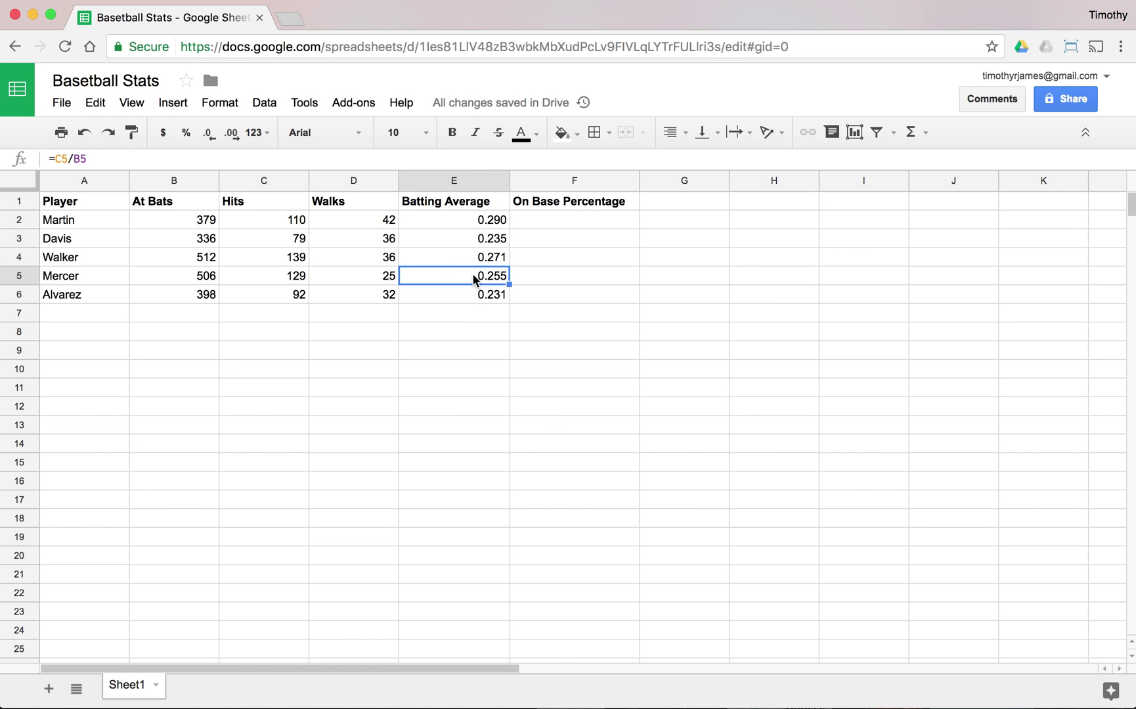
left_click(490, 244)
left_click(486, 223)
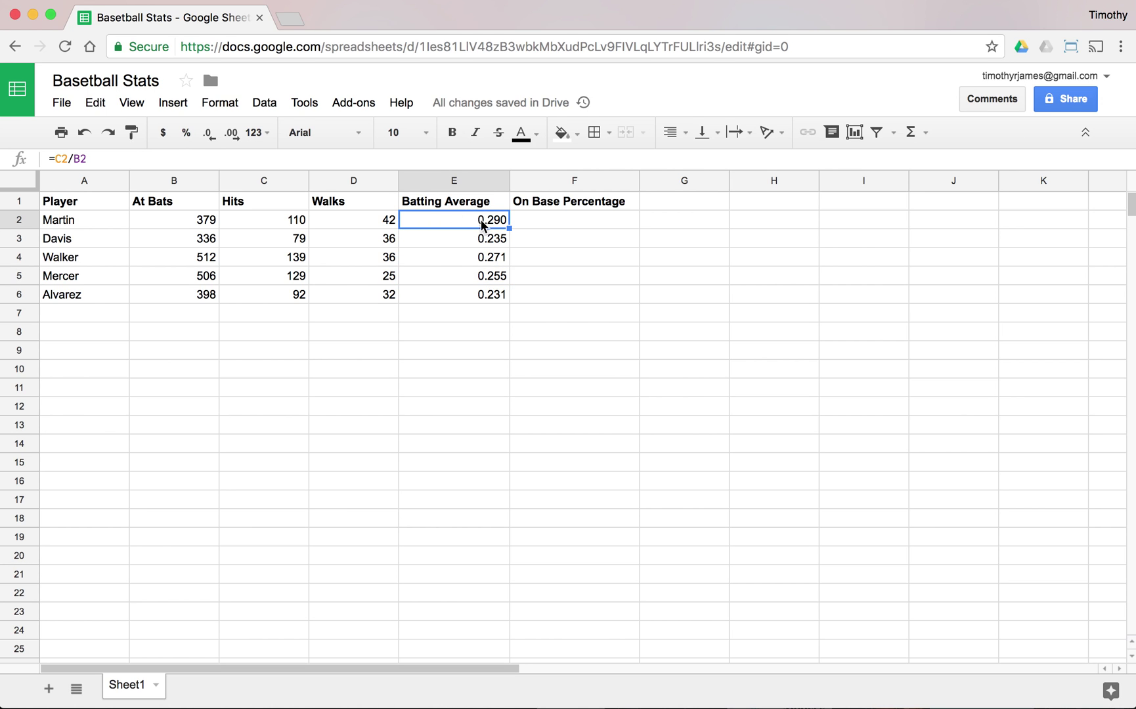
left_click(474, 240)
left_click(473, 259)
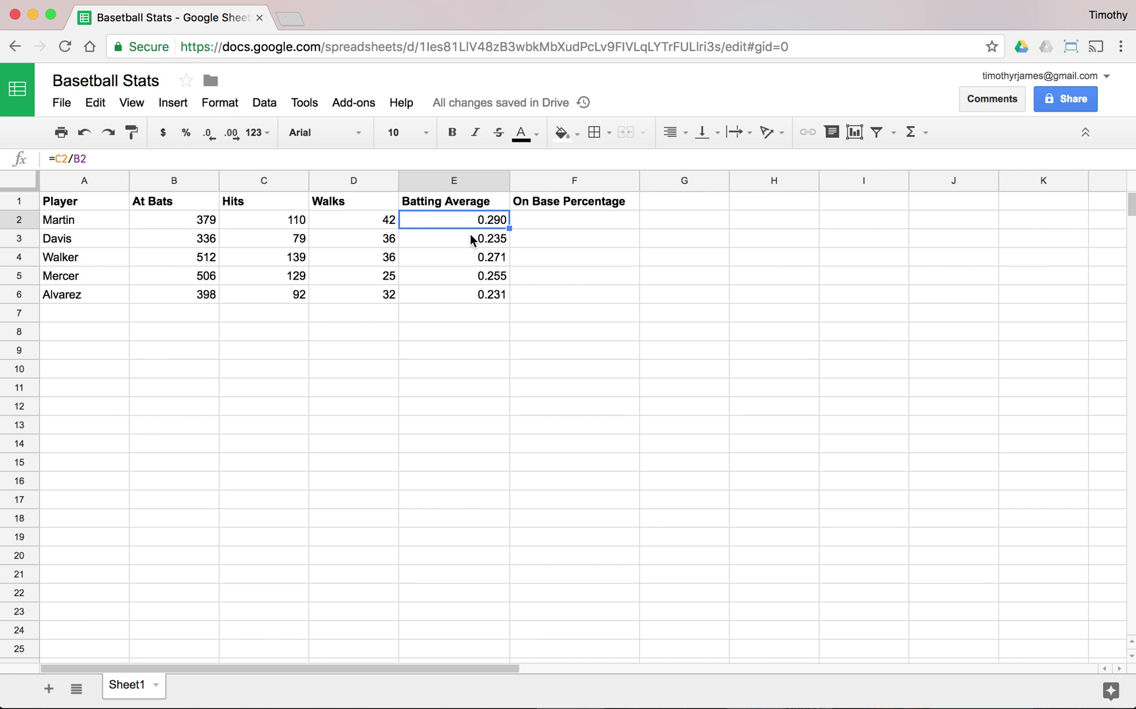
left_click(472, 238)
left_click(472, 259)
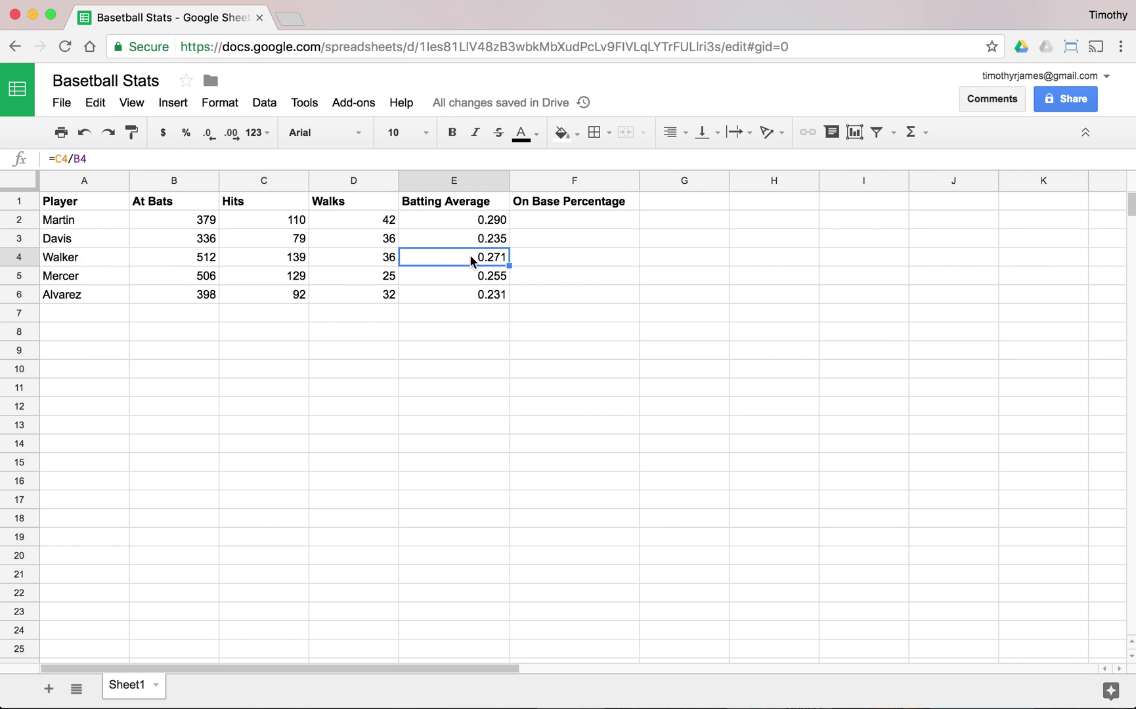
left_click(469, 289)
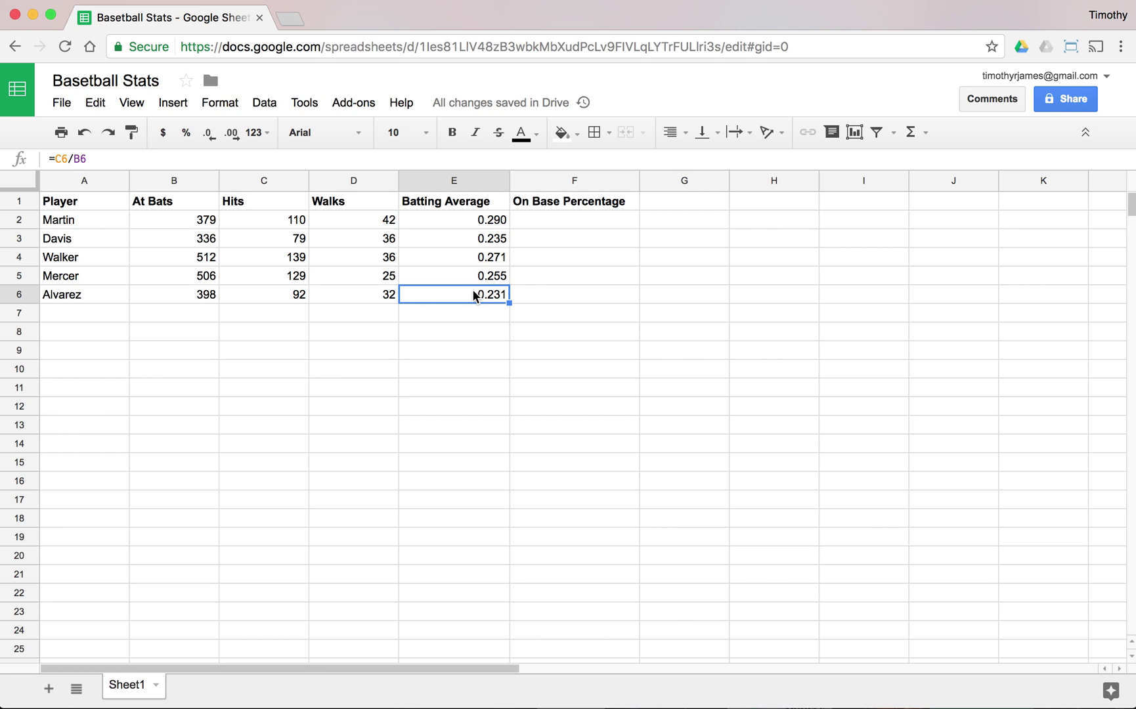
left_click(457, 242)
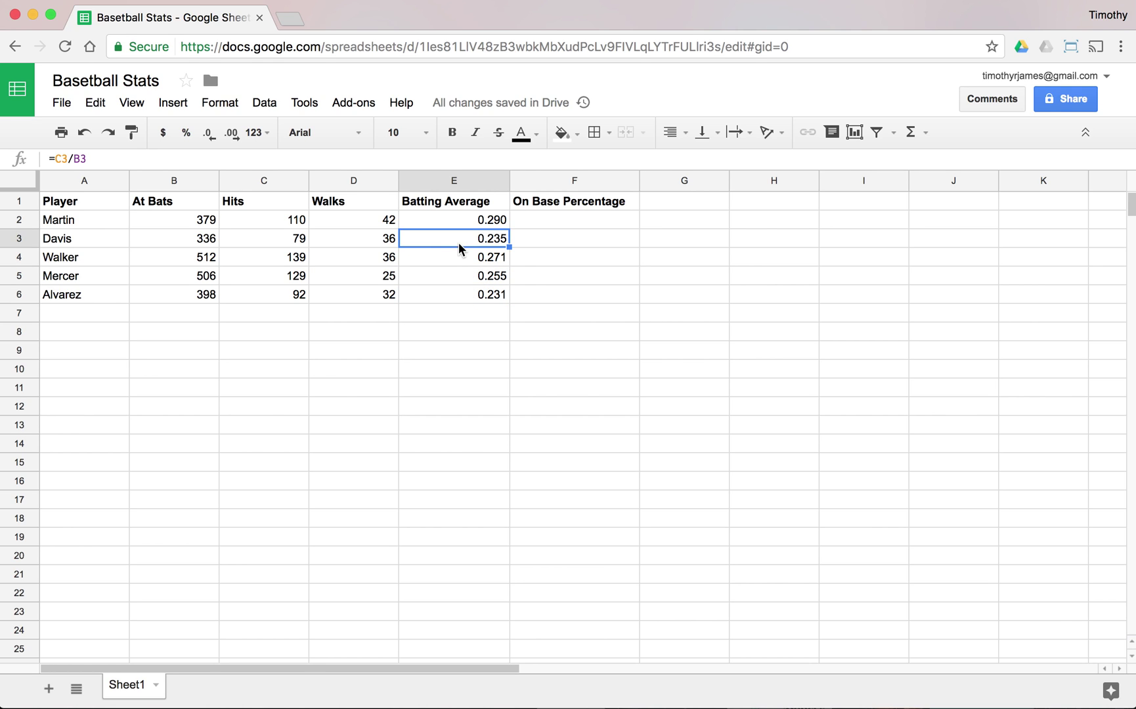
left_click(471, 262)
left_click(476, 296)
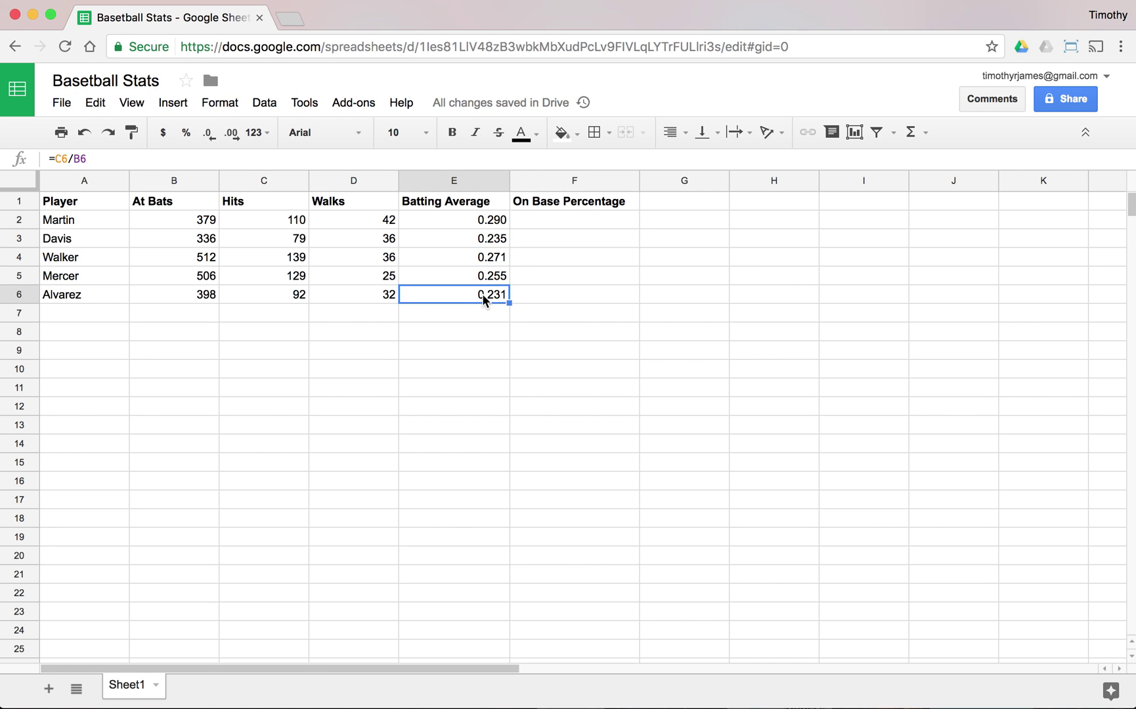
left_click(491, 219)
left_click(591, 221)
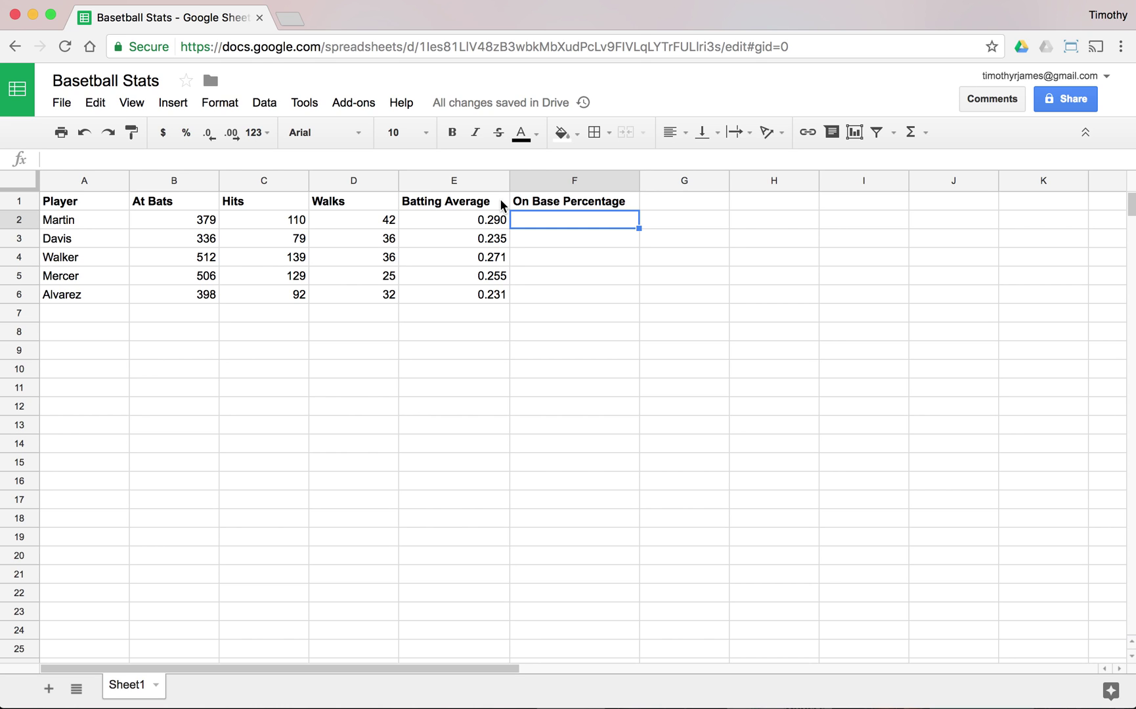
Step: Enter =(C2+D2)/B2 in F2 for Martin's on-base percentage, showing 0.401055409
type("=(")
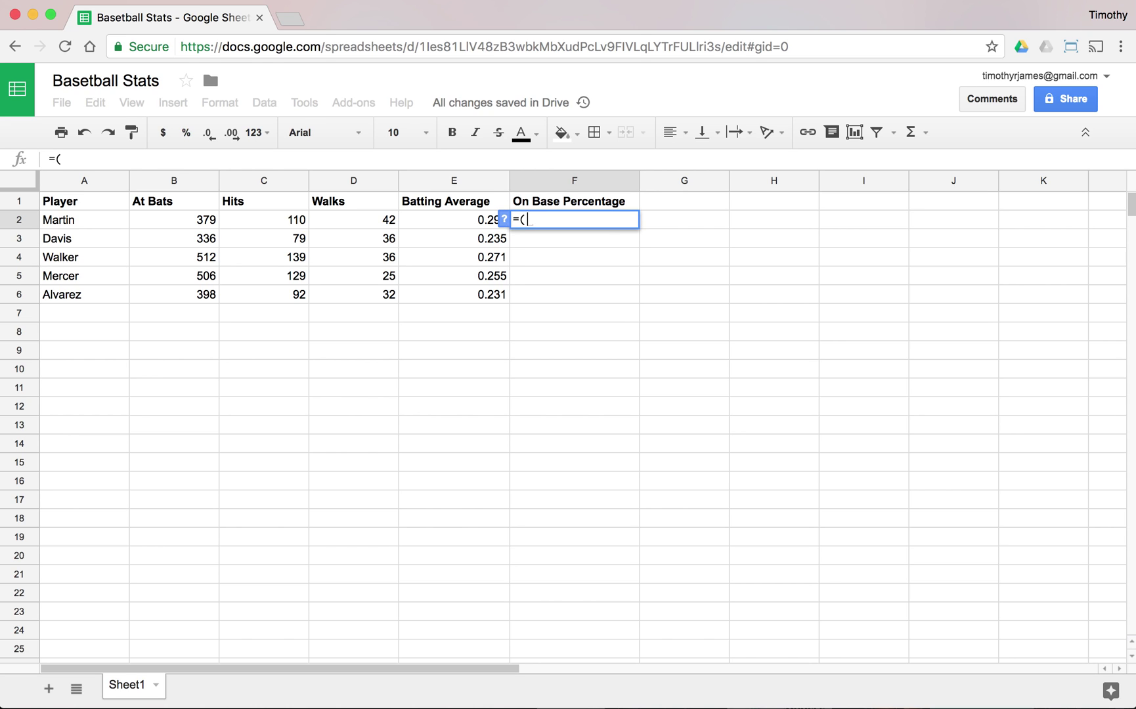
left_click(278, 218)
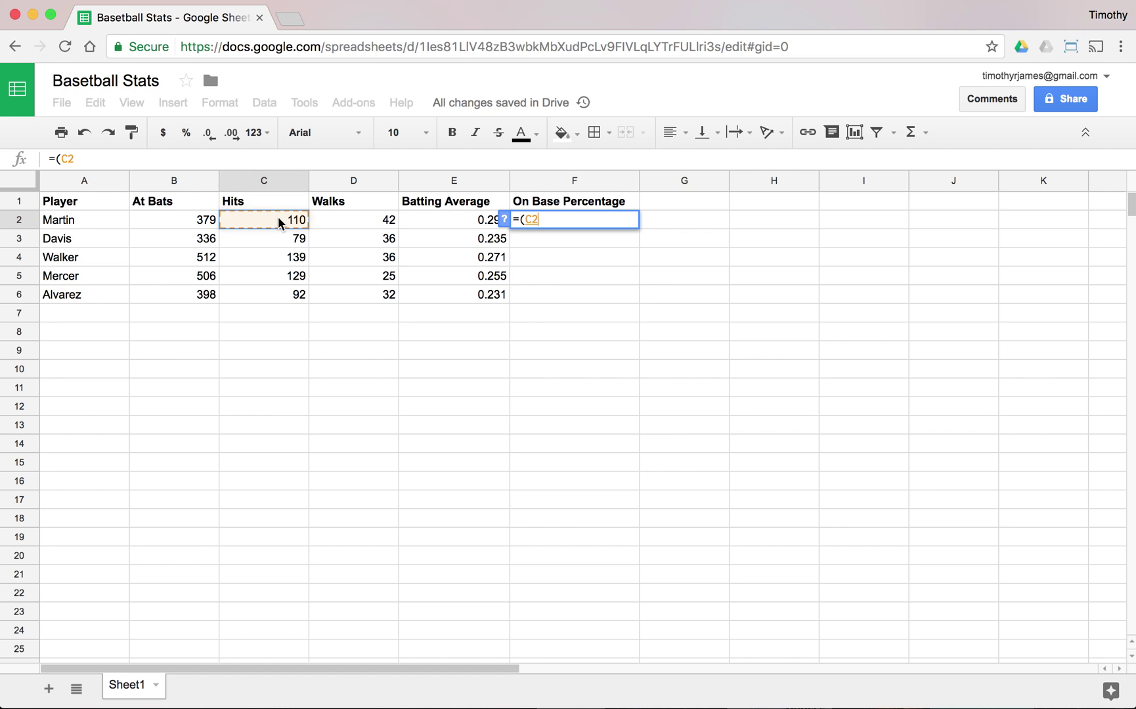
type("+")
left_click(340, 217)
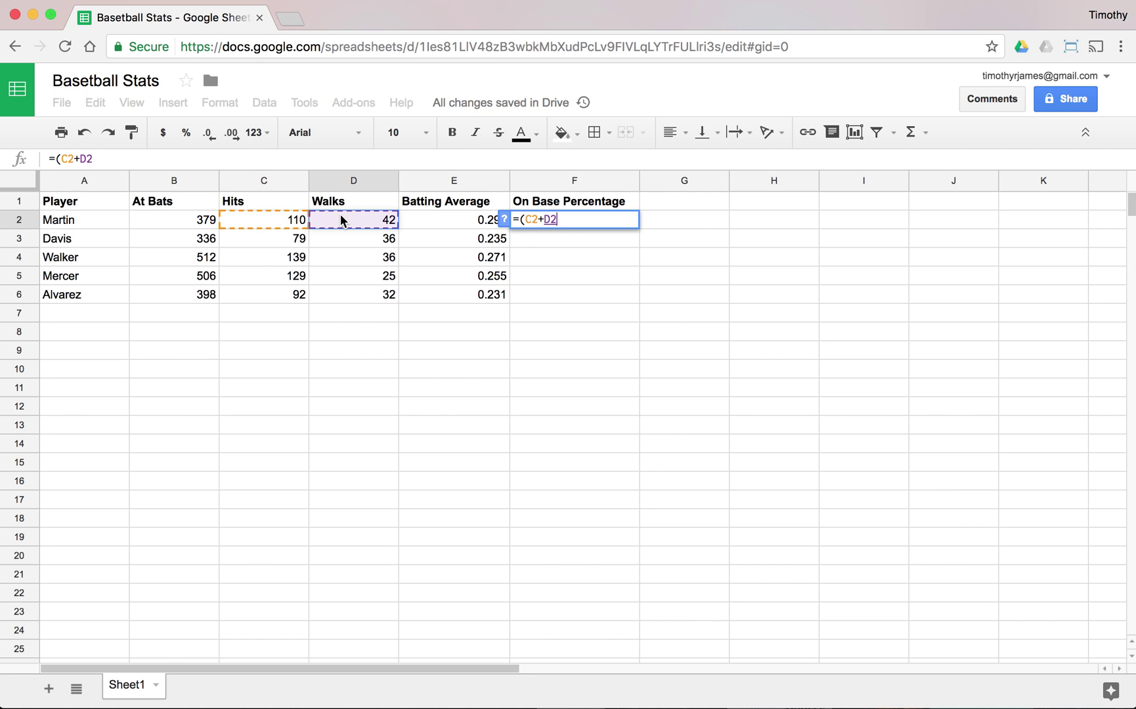
type(")/")
left_click(195, 223)
key("Return")
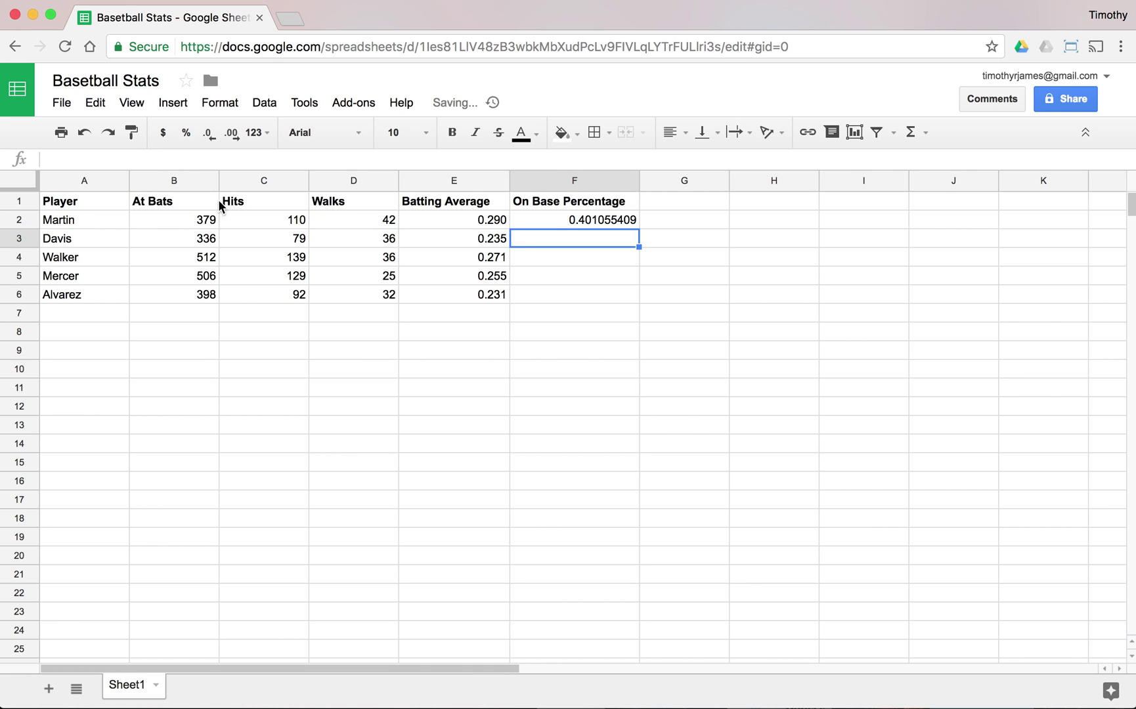
left_click(561, 225)
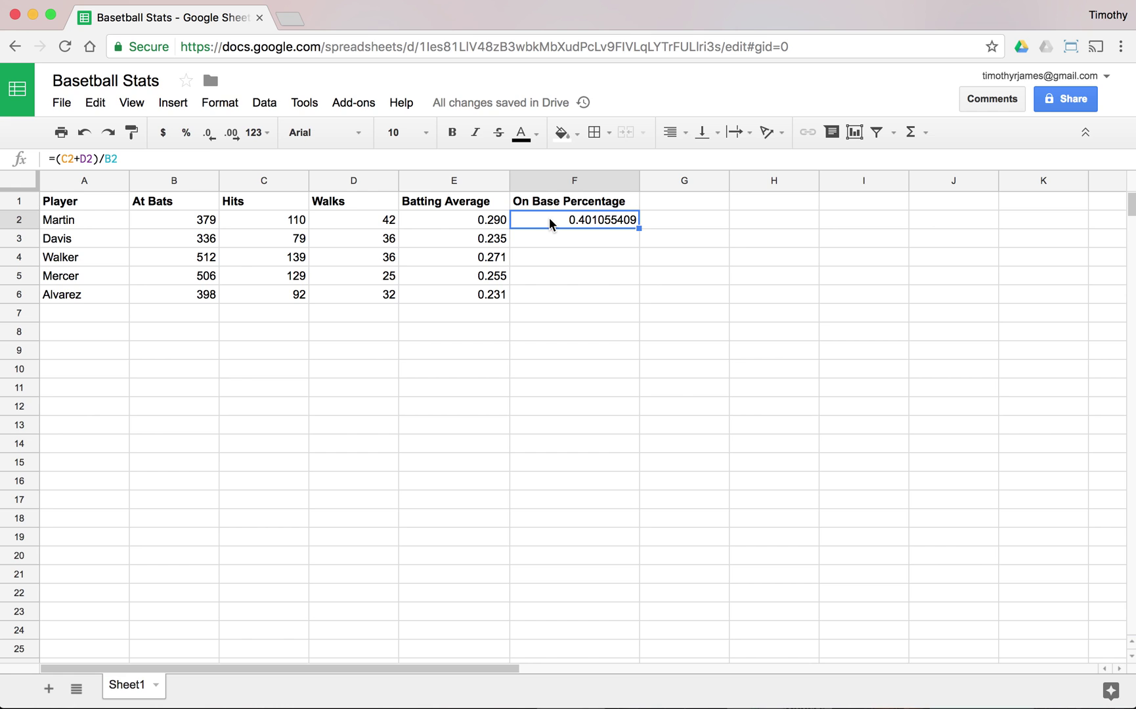
Step: Change F2's formula to =ROUND((C2+D2)/B2,3) so it displays 0.401
left_click(56, 158)
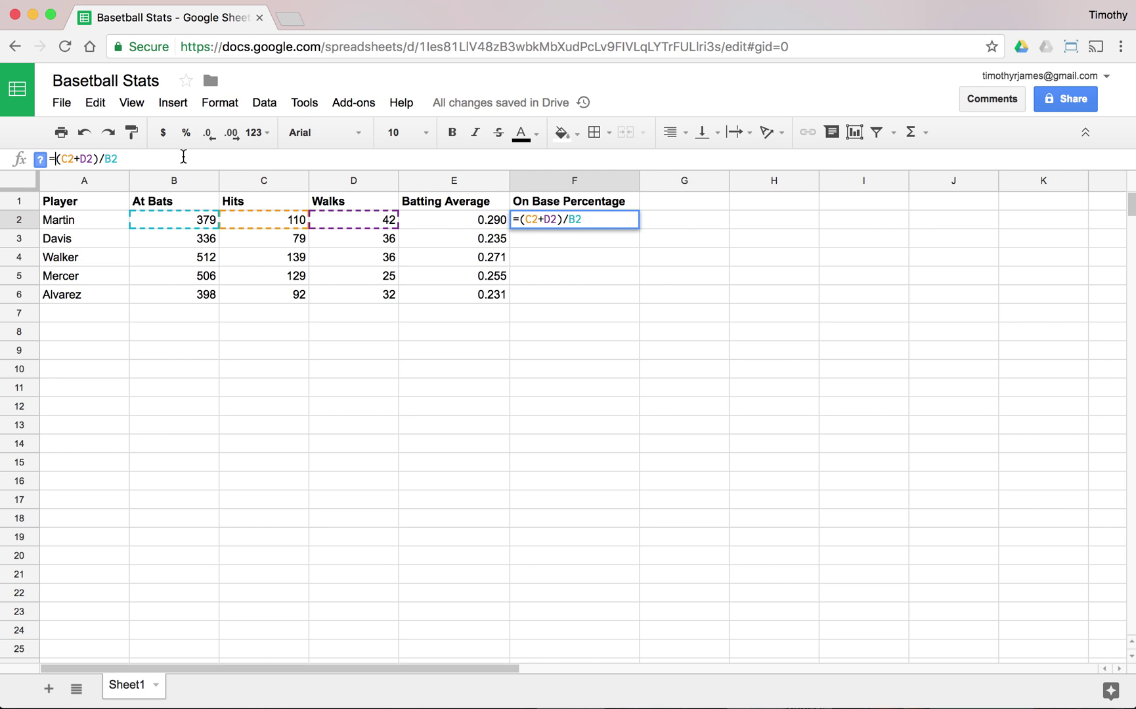
type("ROUND(")
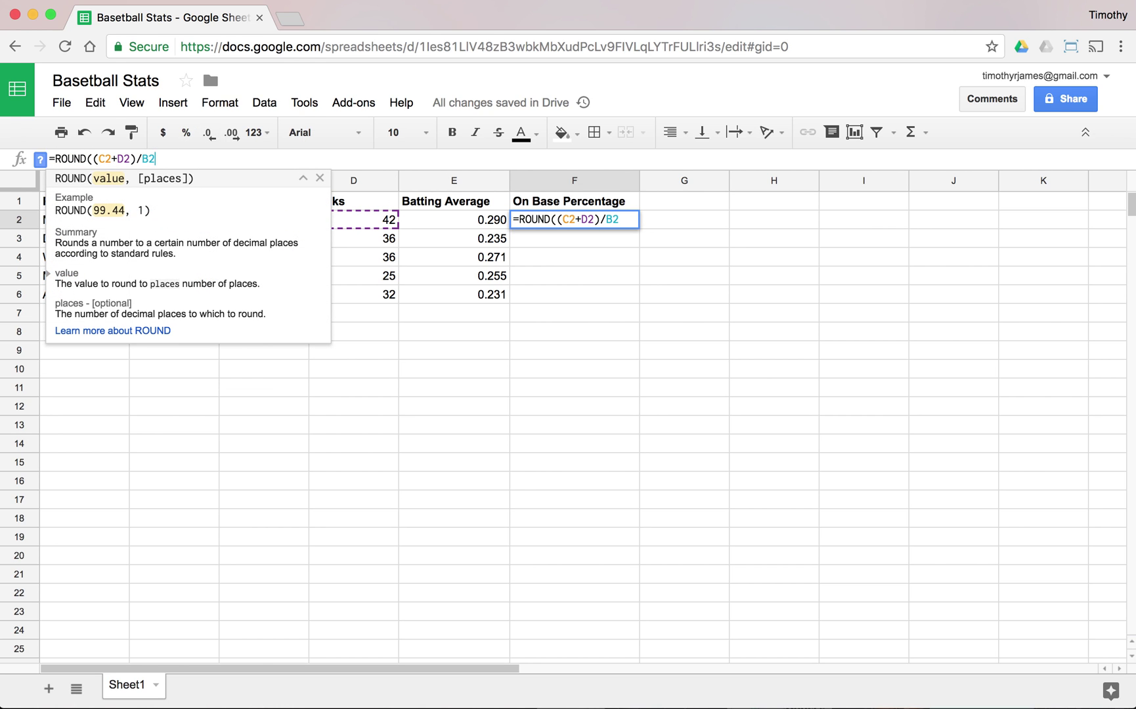
type("(C2+D2)/B2,")
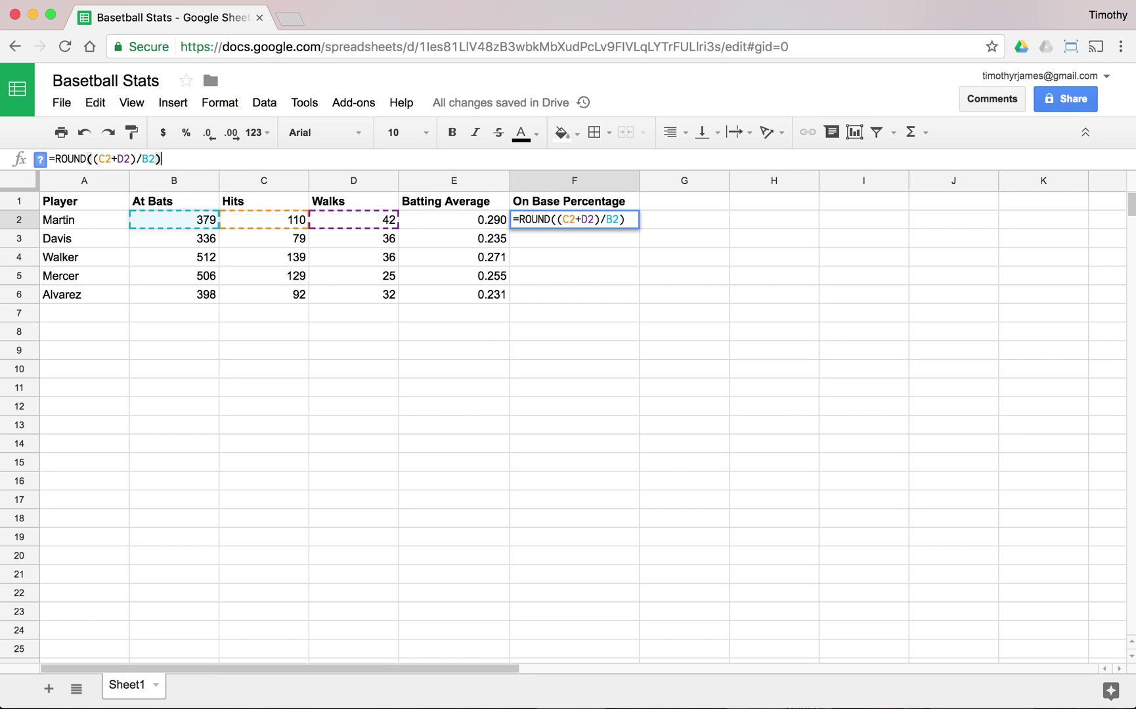
type("3)")
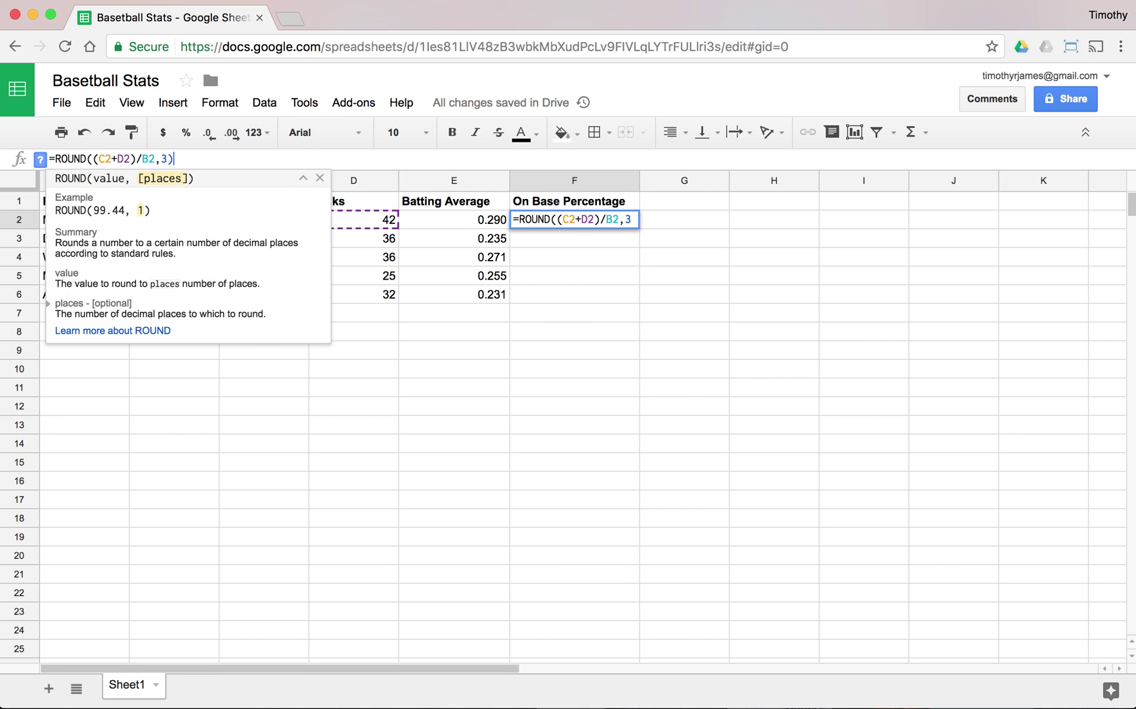
key("Return")
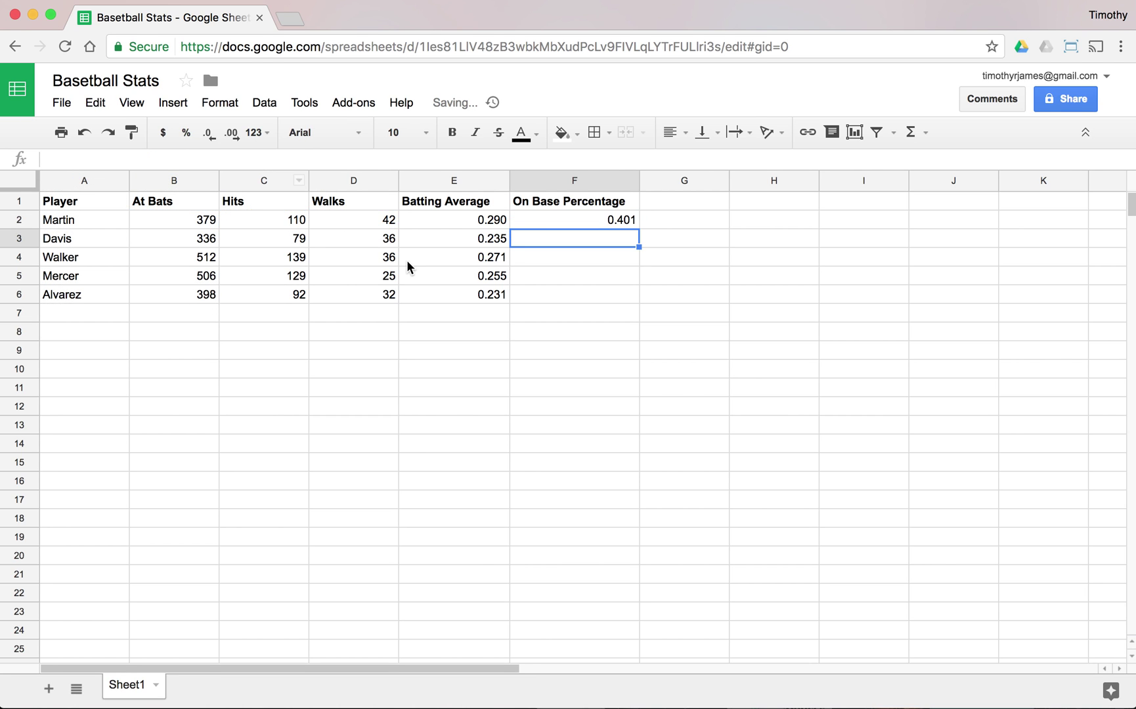
left_click(612, 221)
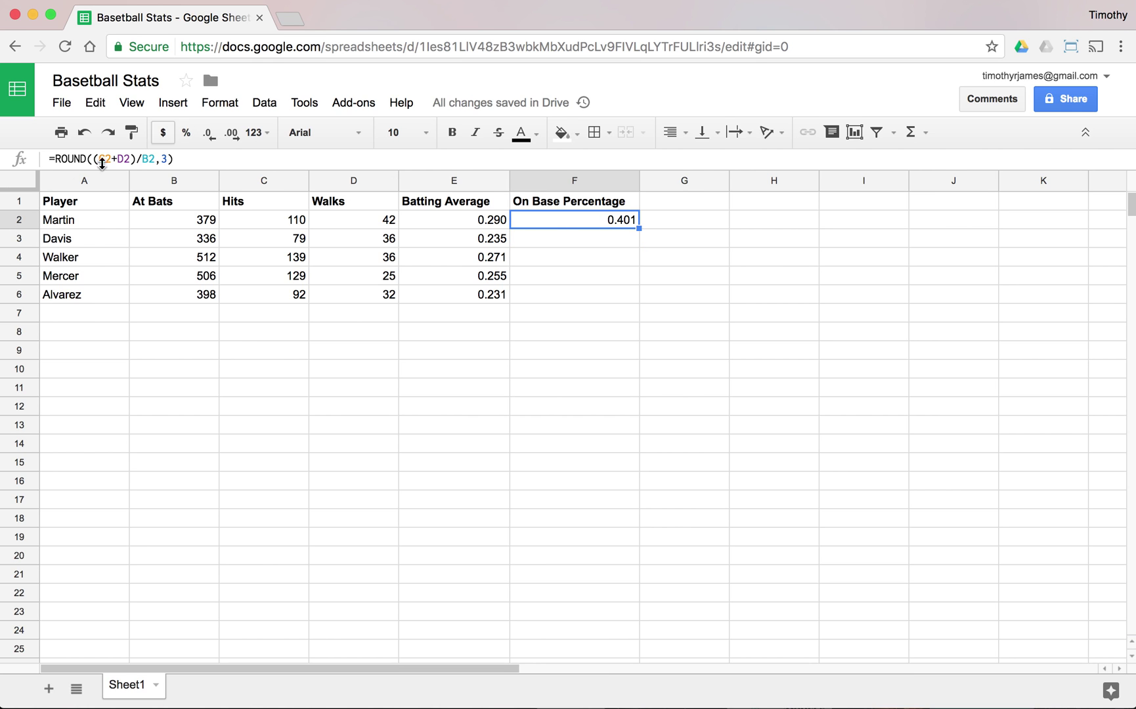
left_click(81, 157)
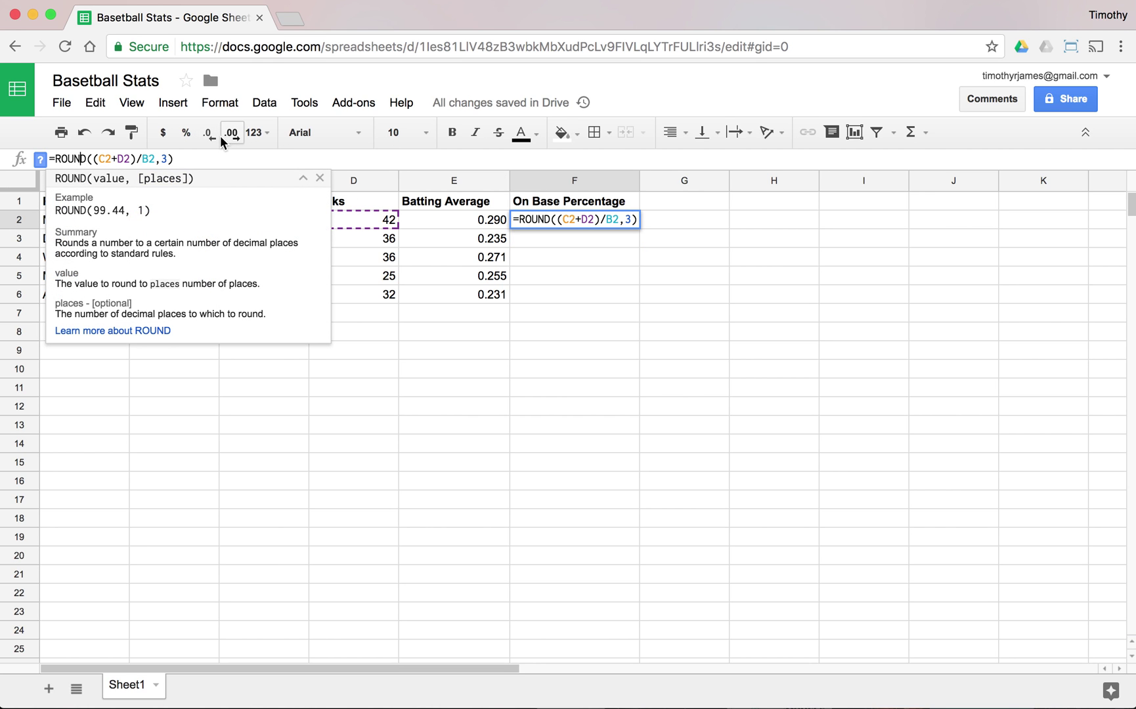
left_click(573, 220)
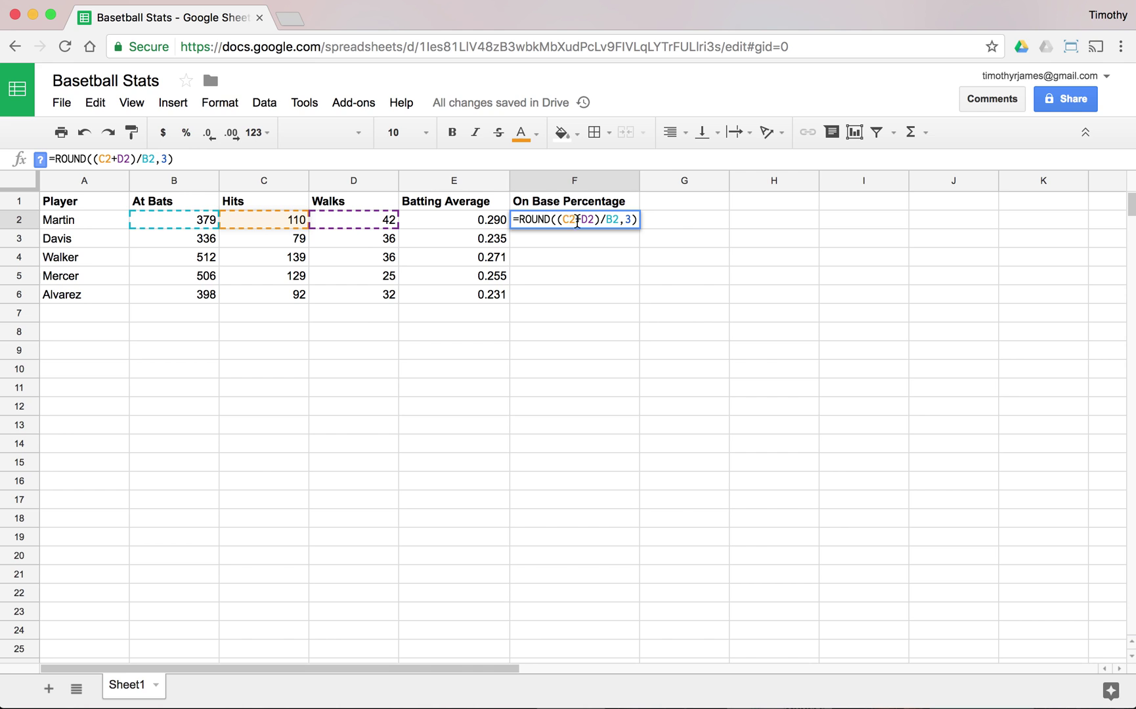
left_click(485, 225)
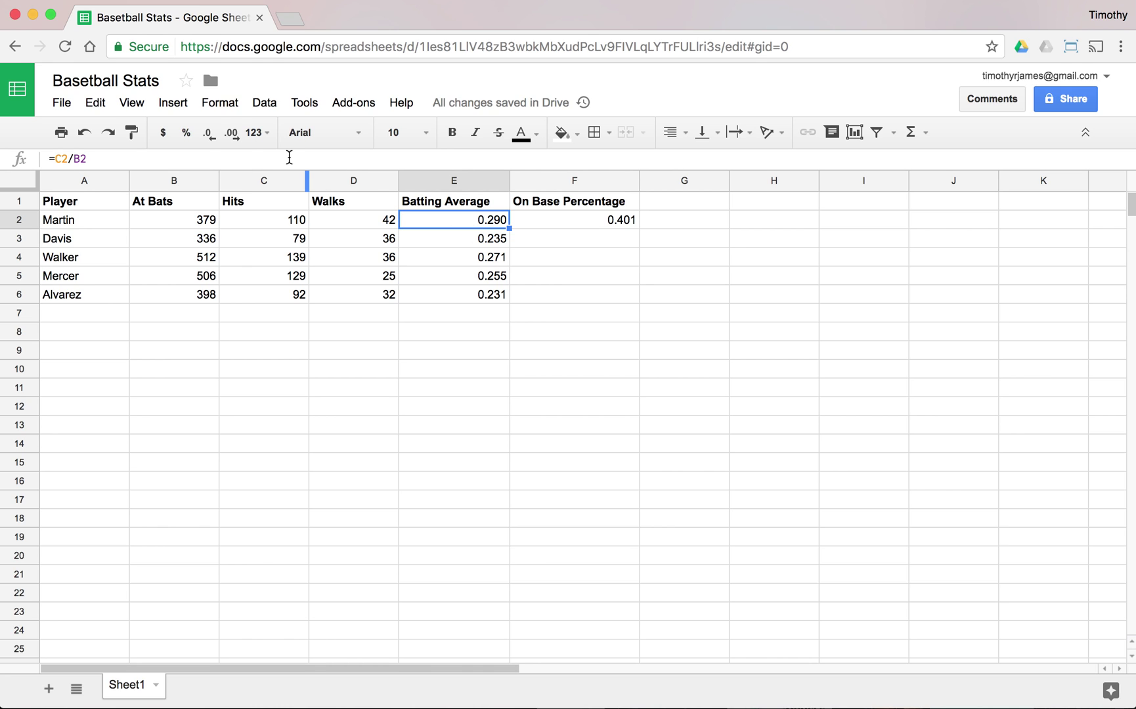
left_click(210, 133)
left_click(211, 134)
left_click(211, 133)
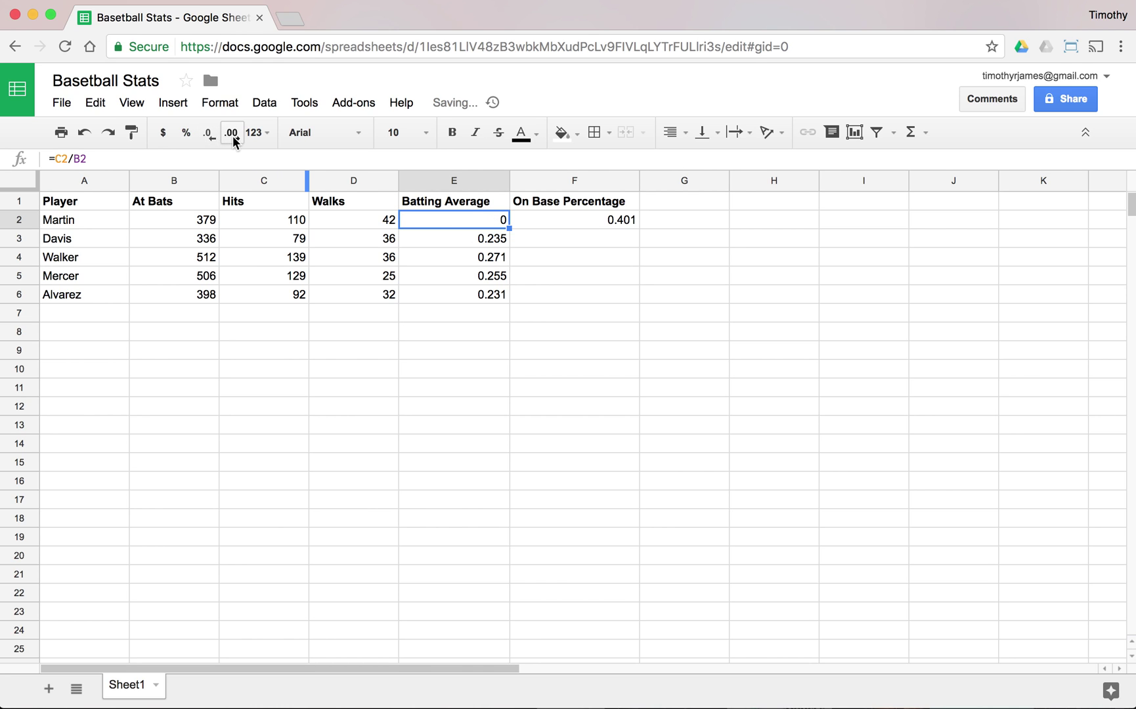
left_click(232, 134)
left_click(232, 134)
left_click(233, 135)
left_click(232, 134)
left_click(233, 135)
left_click(232, 135)
double_click(232, 135)
left_click(233, 135)
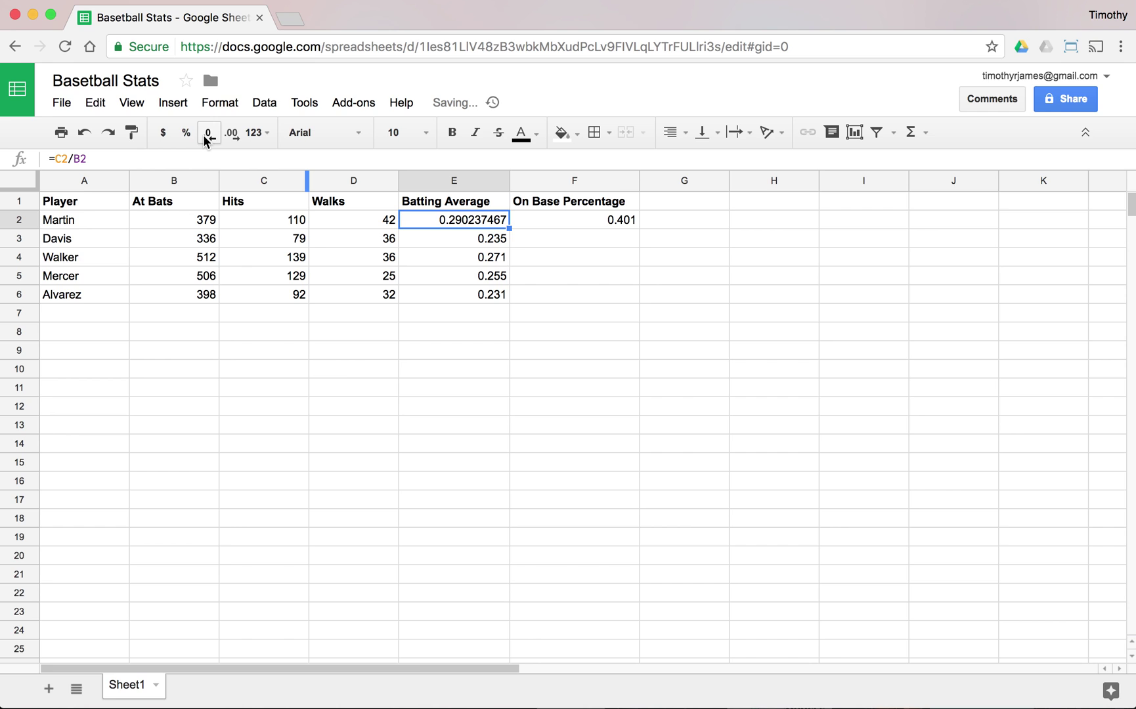
left_click(207, 134)
left_click(208, 135)
left_click(208, 134)
left_click(208, 134)
left_click(207, 135)
left_click(208, 135)
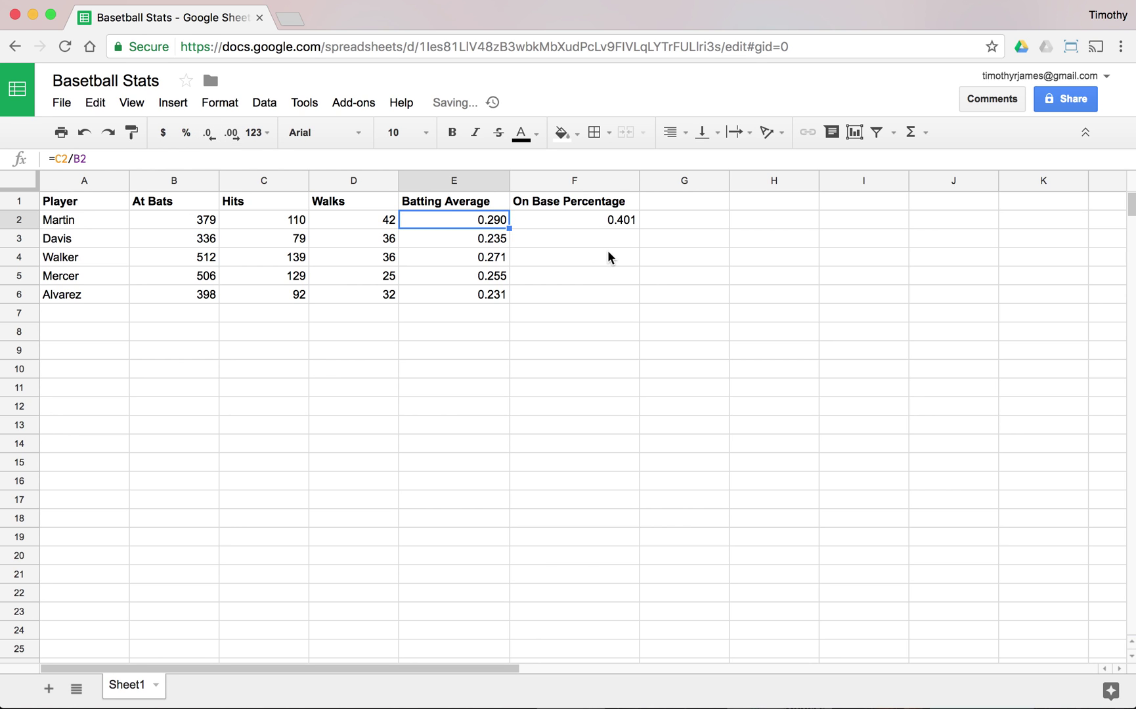
left_click(629, 226)
left_click(209, 135)
left_click(209, 135)
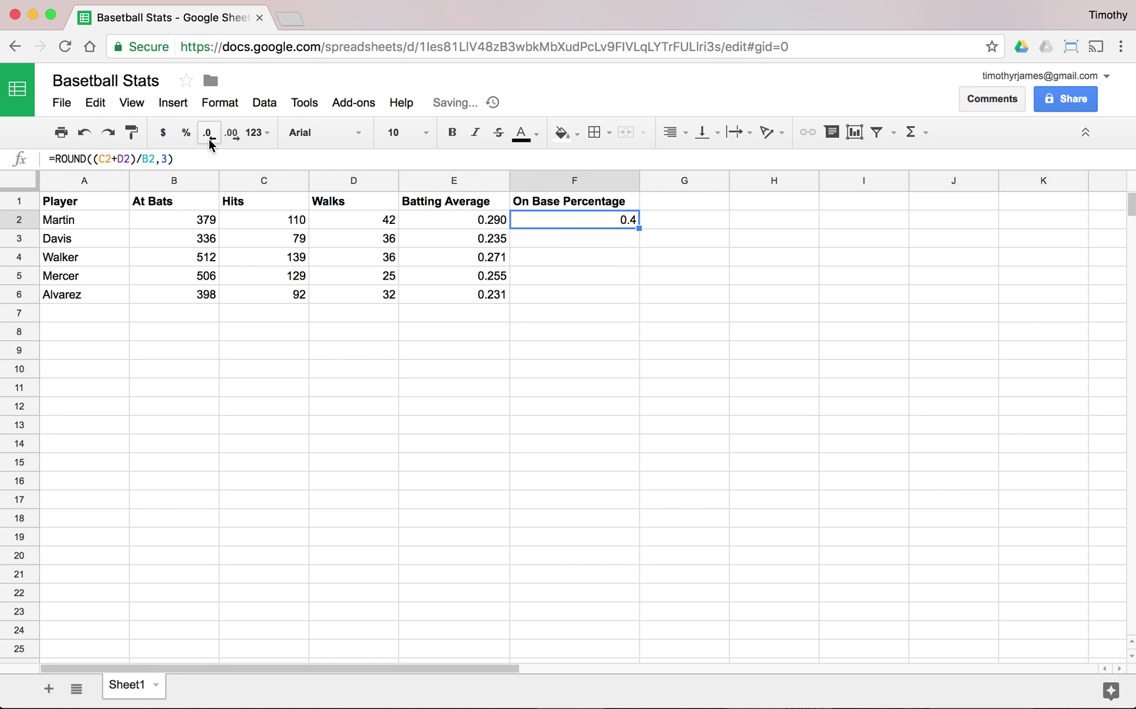
left_click(209, 135)
left_click(255, 133)
left_click(232, 135)
left_click(230, 139)
left_click(231, 140)
left_click(231, 140)
left_click(230, 140)
left_click(231, 139)
left_click(231, 140)
left_click(230, 139)
left_click(230, 139)
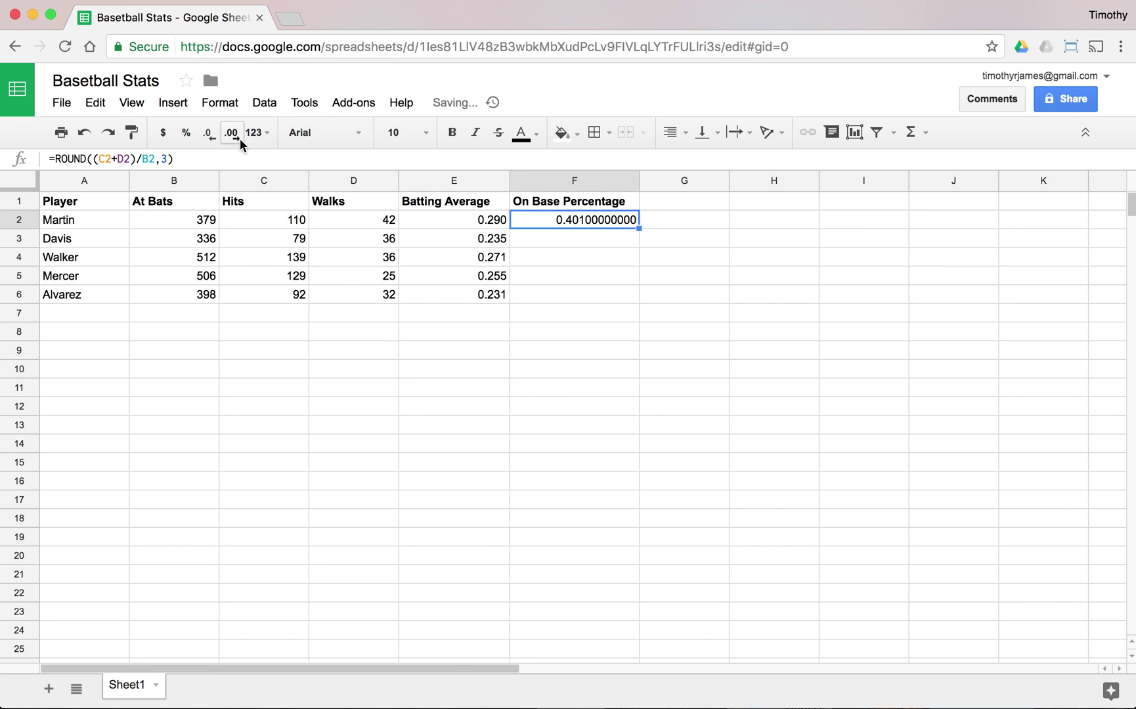
left_click(208, 135)
left_click(208, 135)
left_click(208, 134)
left_click(207, 135)
left_click(208, 135)
left_click(208, 134)
left_click(208, 135)
left_click(208, 135)
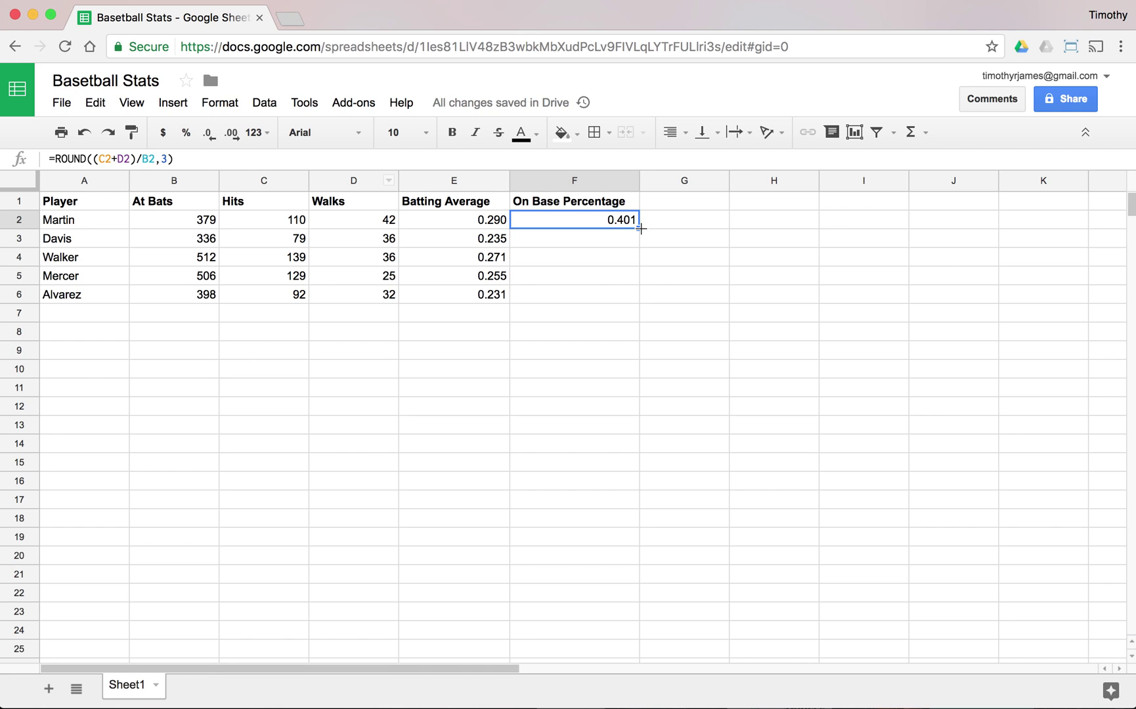
Step: Fill F2's formula down to F6 (0.342, 0.342, 0.304, 0.312) and clear the #DIV/0! in F7
left_click_drag(641, 228, 628, 299)
left_click(616, 257)
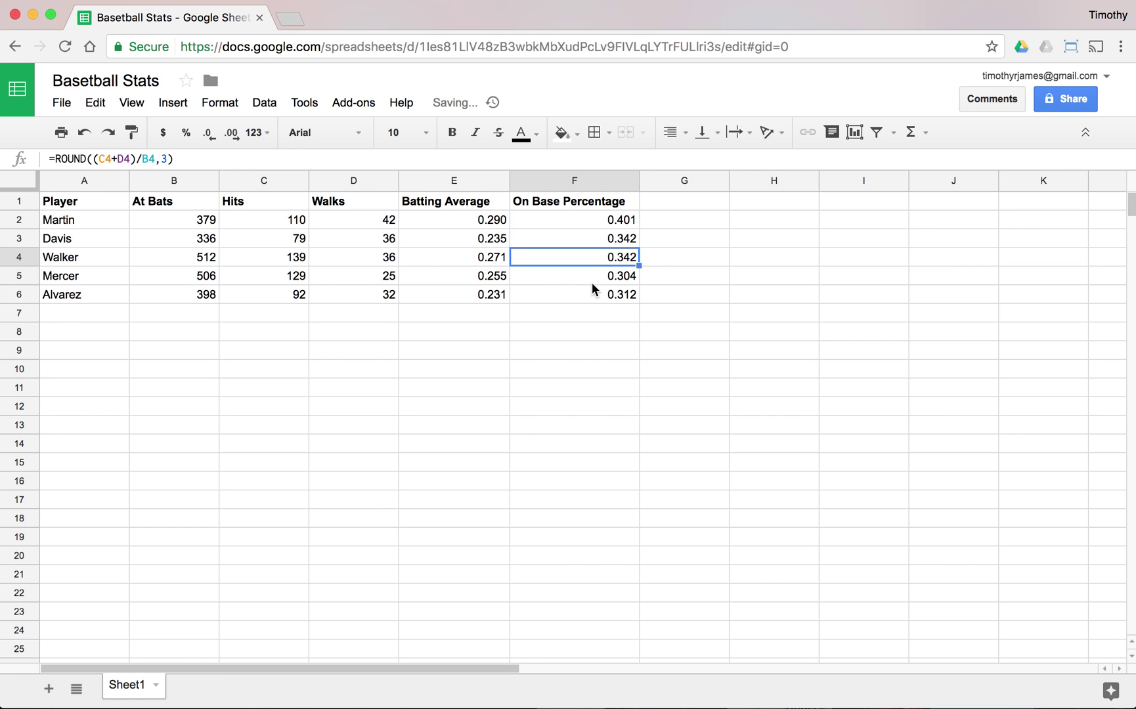
left_click(593, 284)
left_click(622, 224)
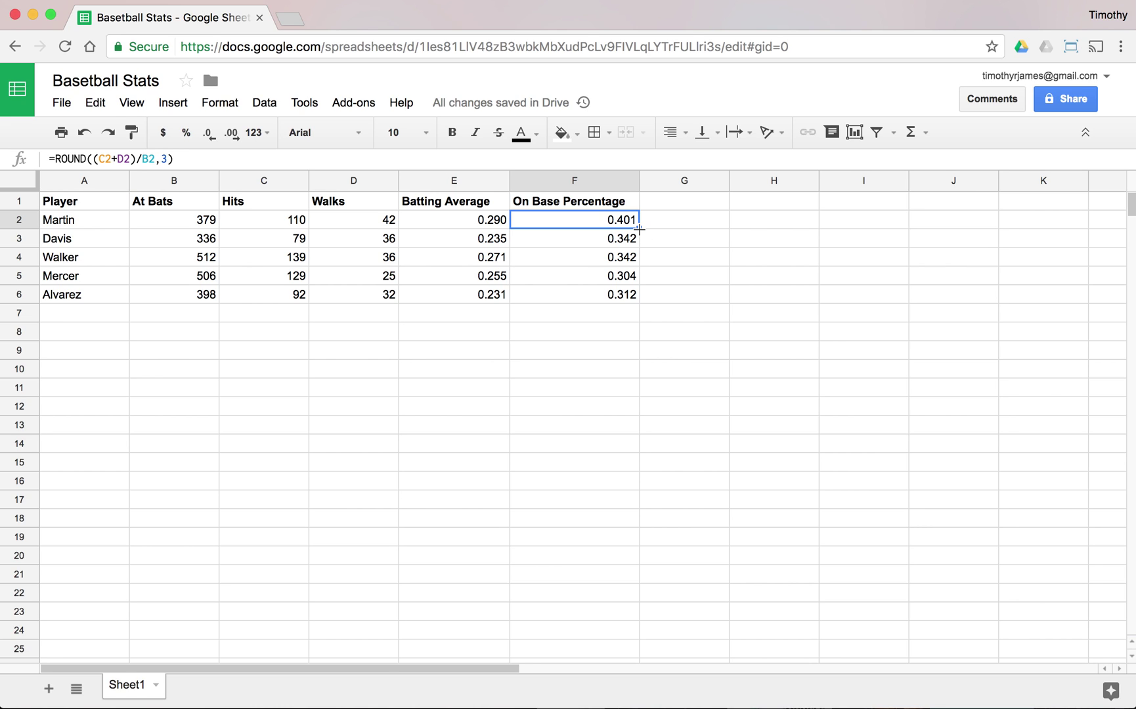
left_click_drag(639, 229, 629, 318)
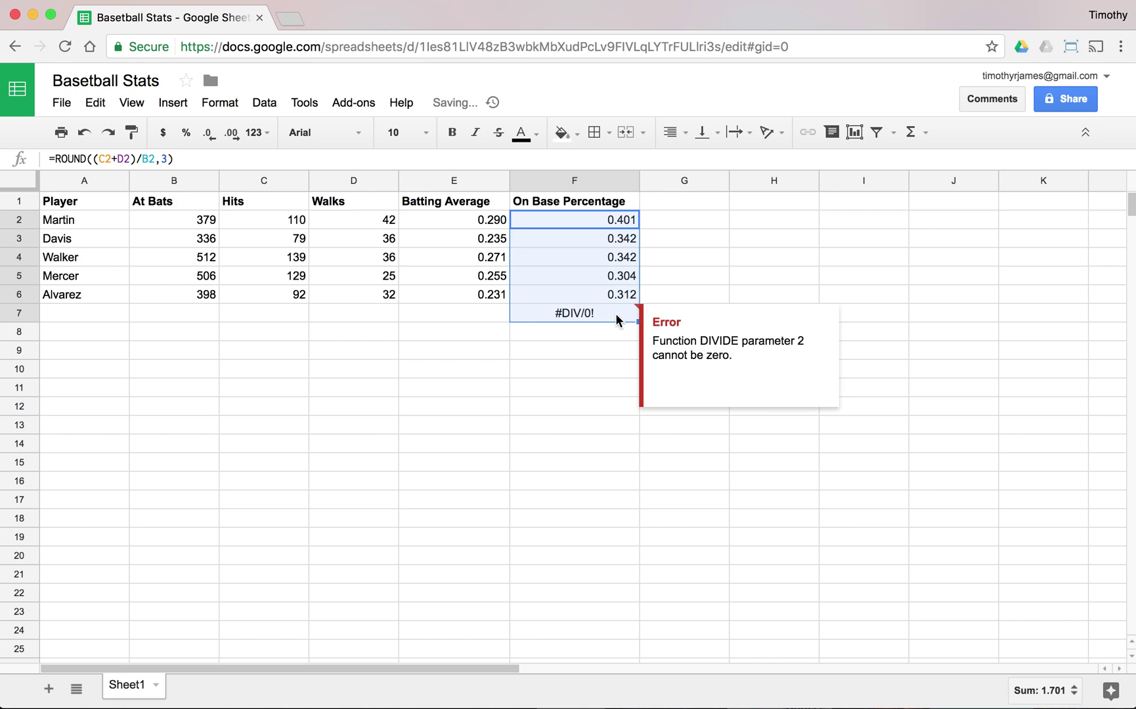
left_click(598, 310)
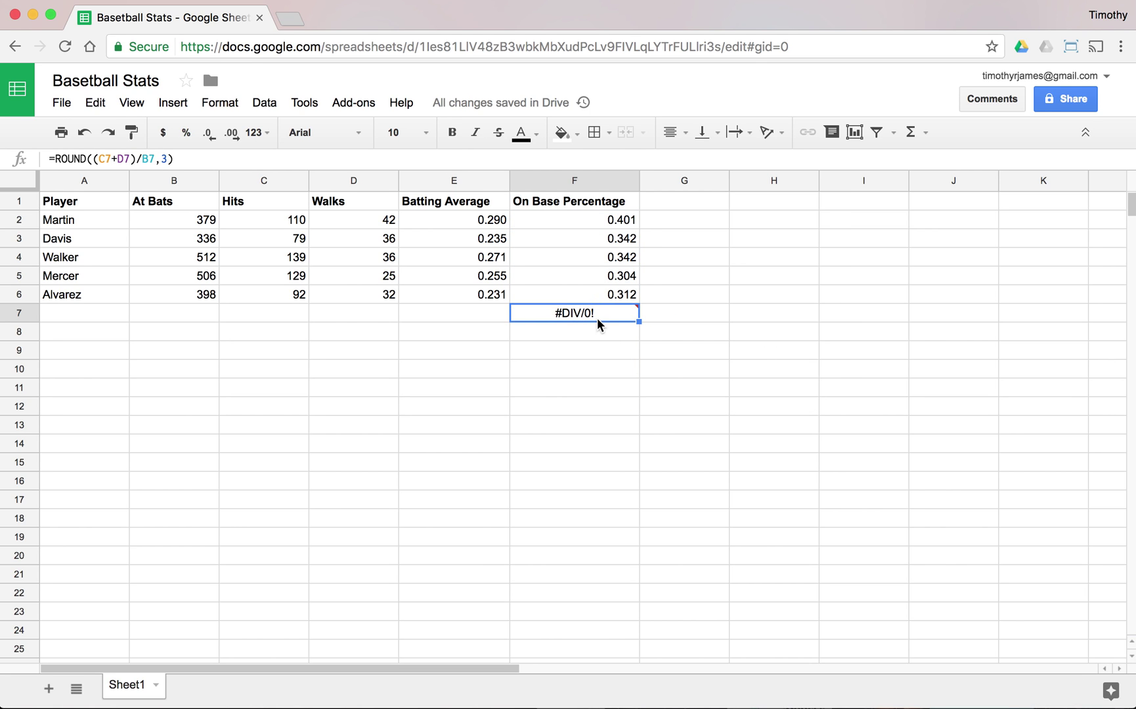
mouse_move(597, 318)
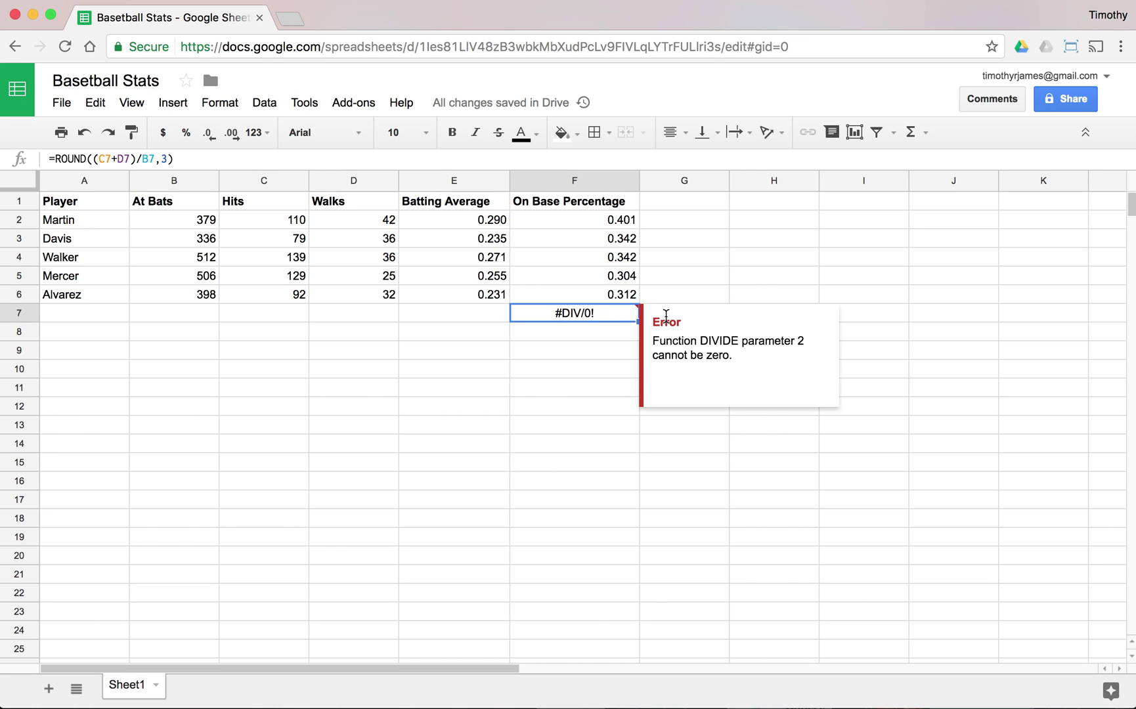
key("Delete")
left_click(580, 332)
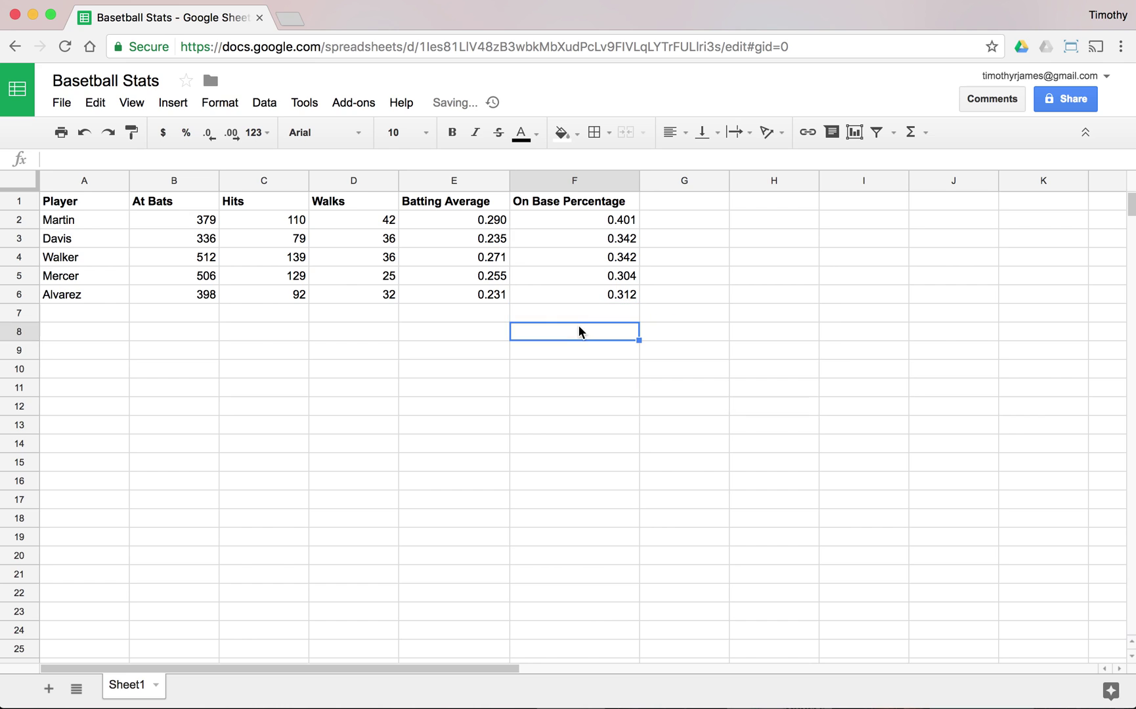
left_click(590, 356)
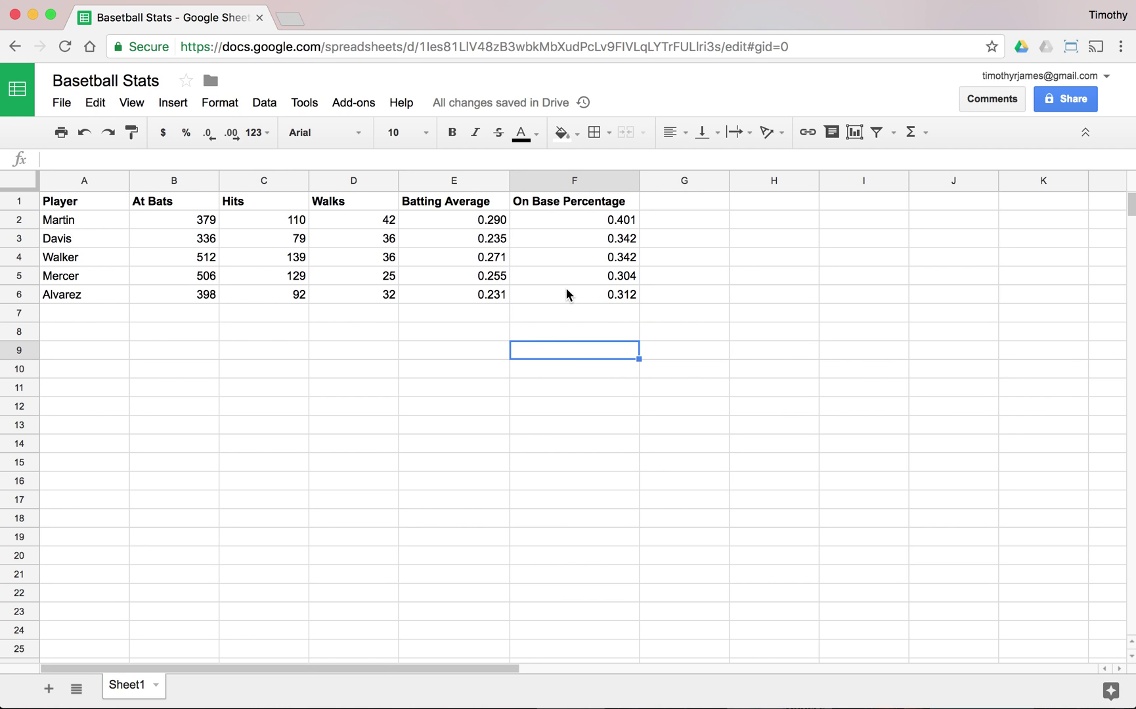
left_click(741, 220)
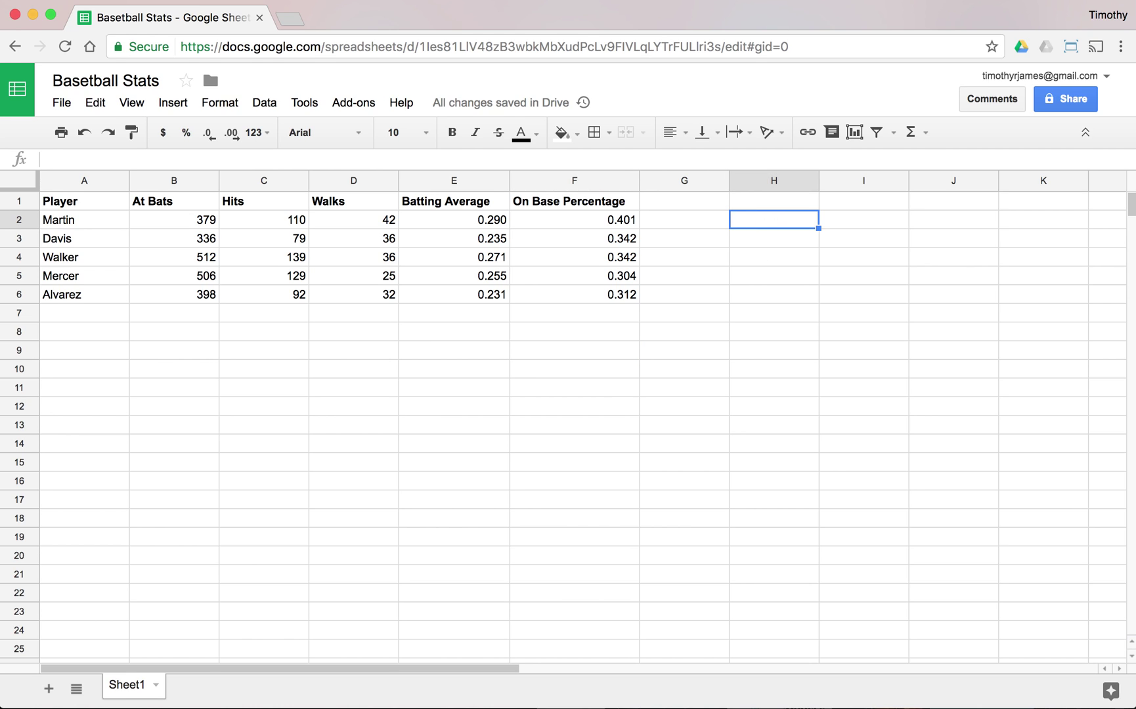
Step: Enter the labels 'MAX avg' in H2 and 'MIN avg' in H3
type("MAX ")
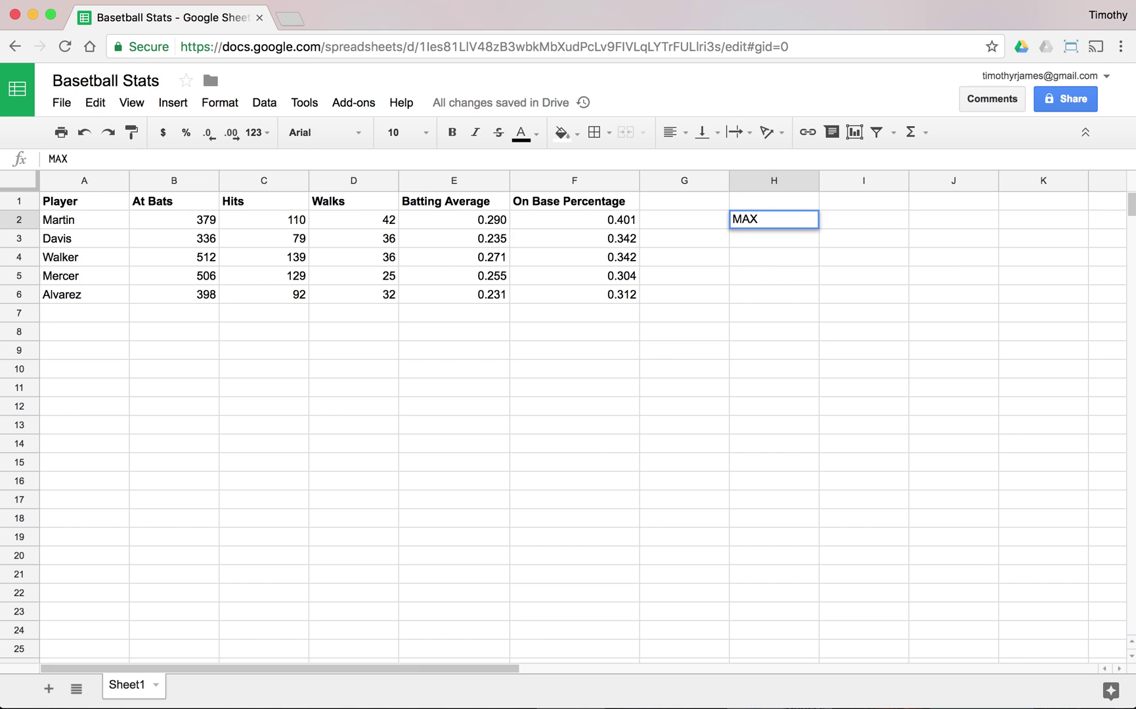
type("ba")
key("BackSpace")
key("BackSpace")
type("avg")
key("Return")
type("MI")
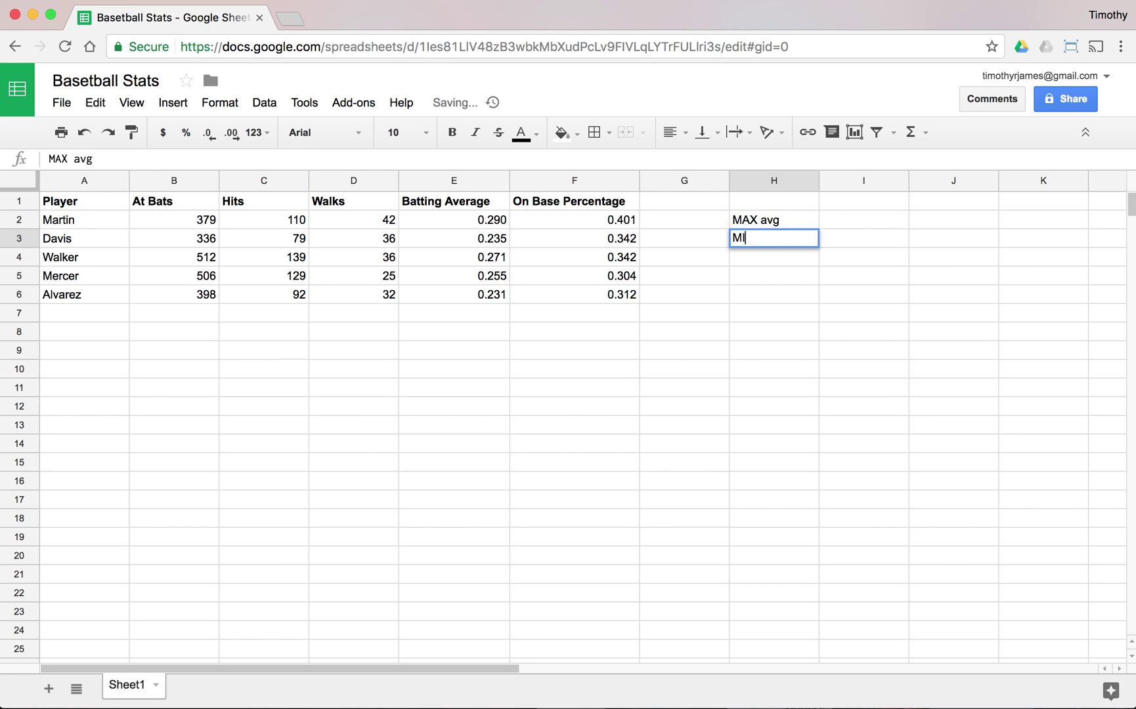
type("N avg")
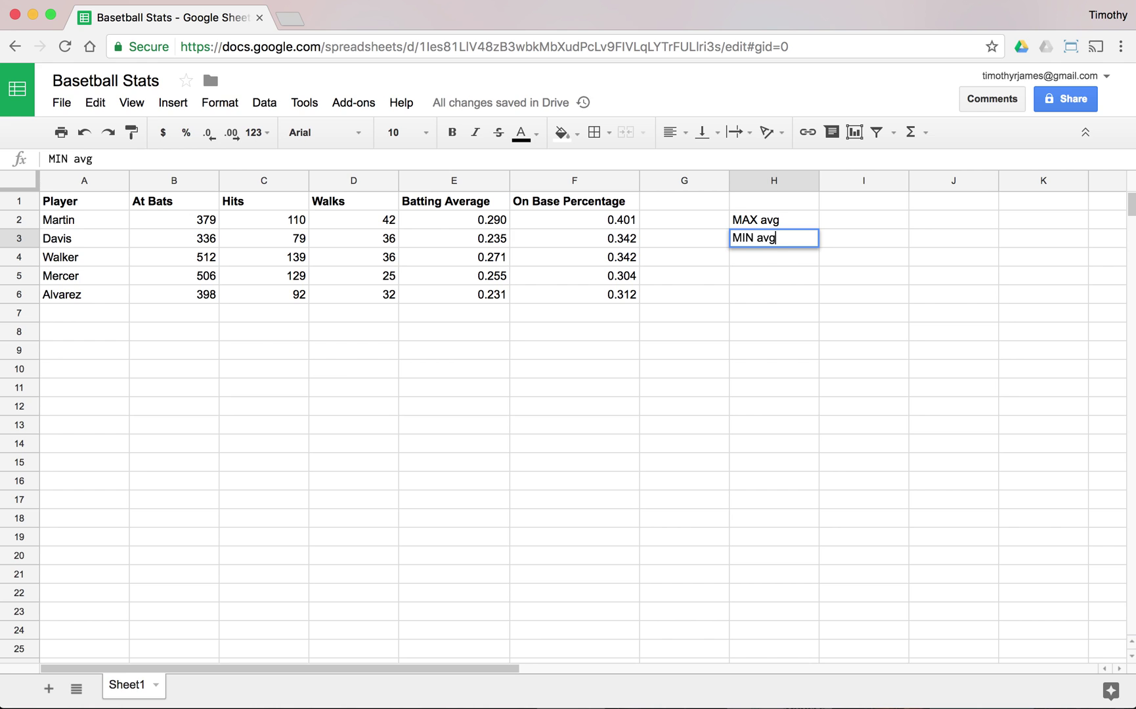
left_click(773, 220)
Step: Put =MAX(E2:E6) in I2 and =MIN(E2:E6) in I3, showing 0.290 and 0.231
left_click(863, 219)
type("=")
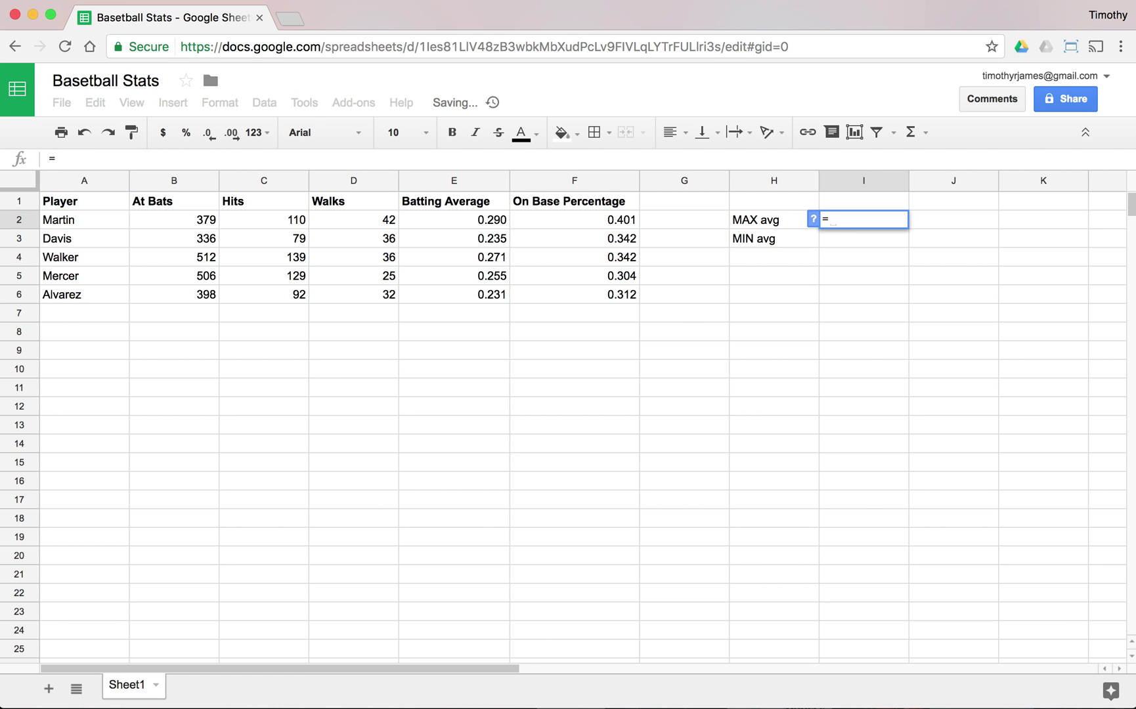
type("MAX(")
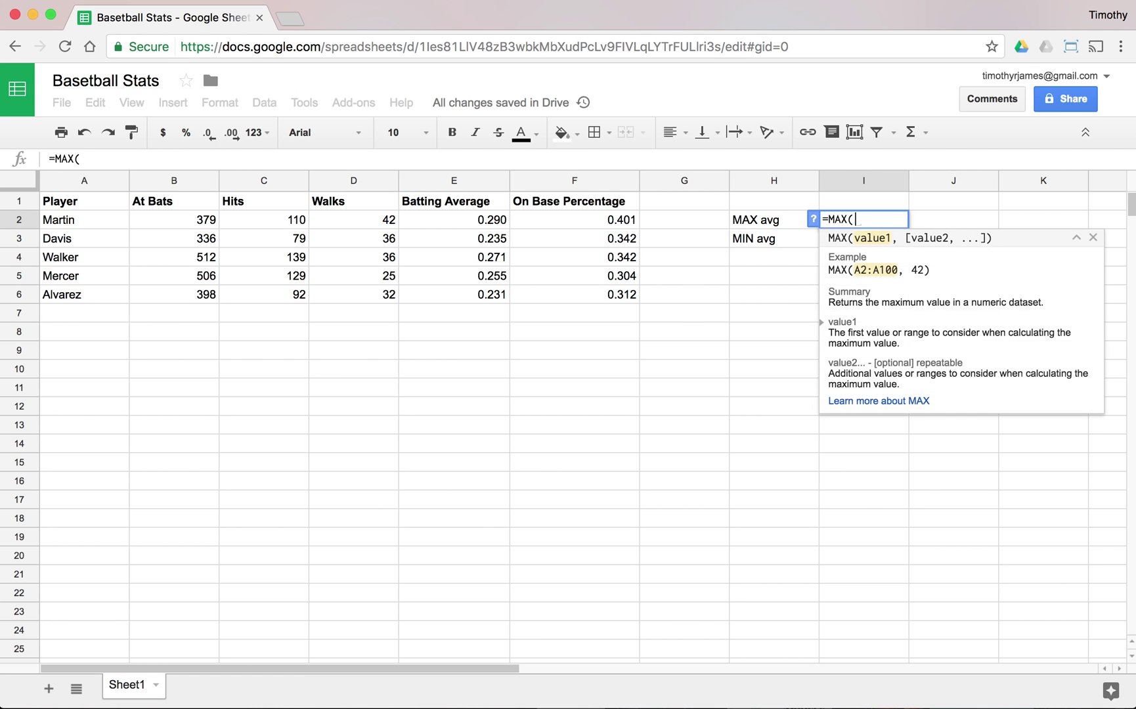
left_click_drag(451, 229, 454, 291)
type(")")
key("Return")
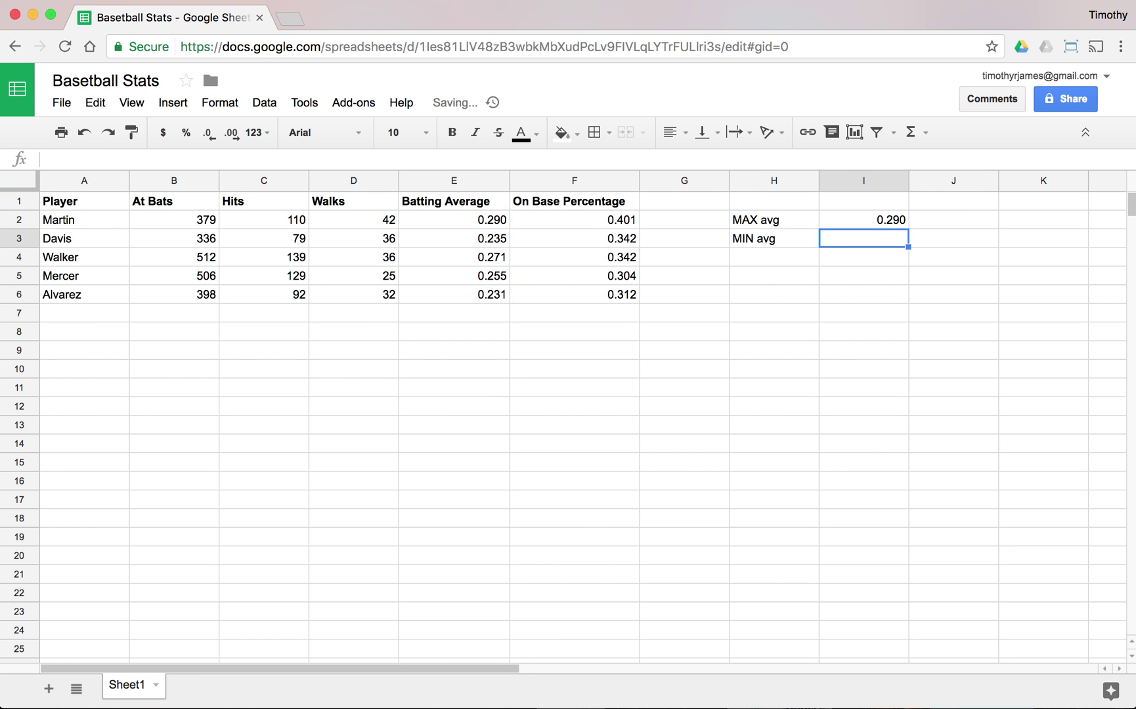
type("=MIN(")
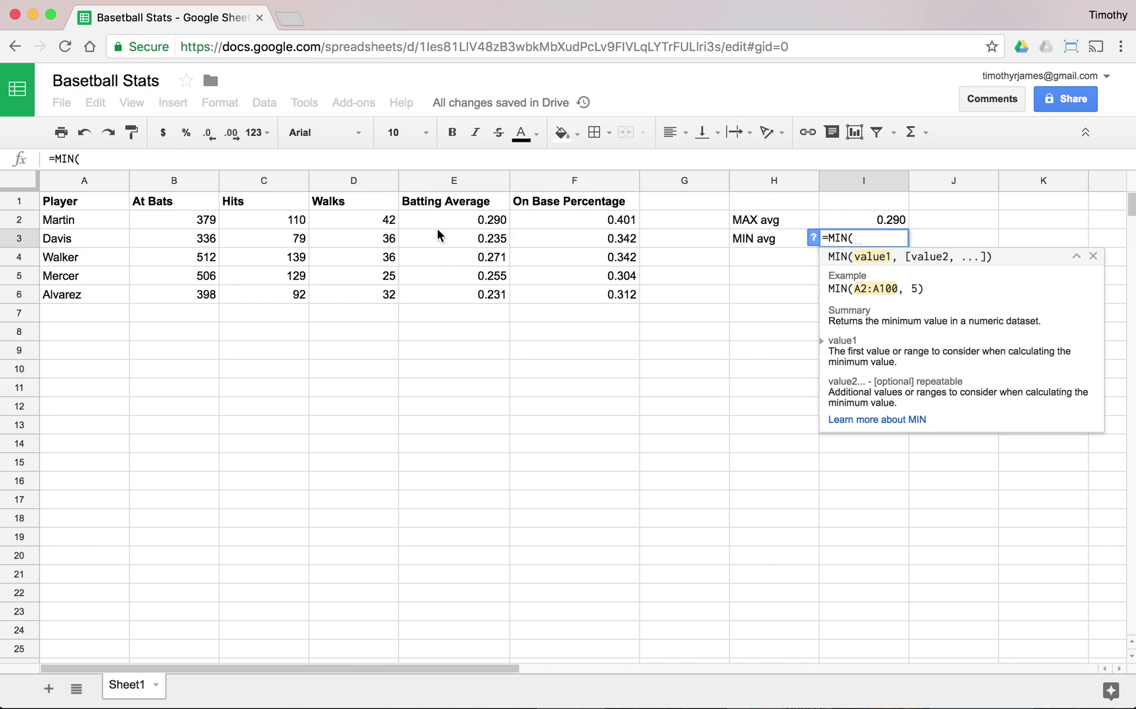
left_click_drag(463, 214, 473, 292)
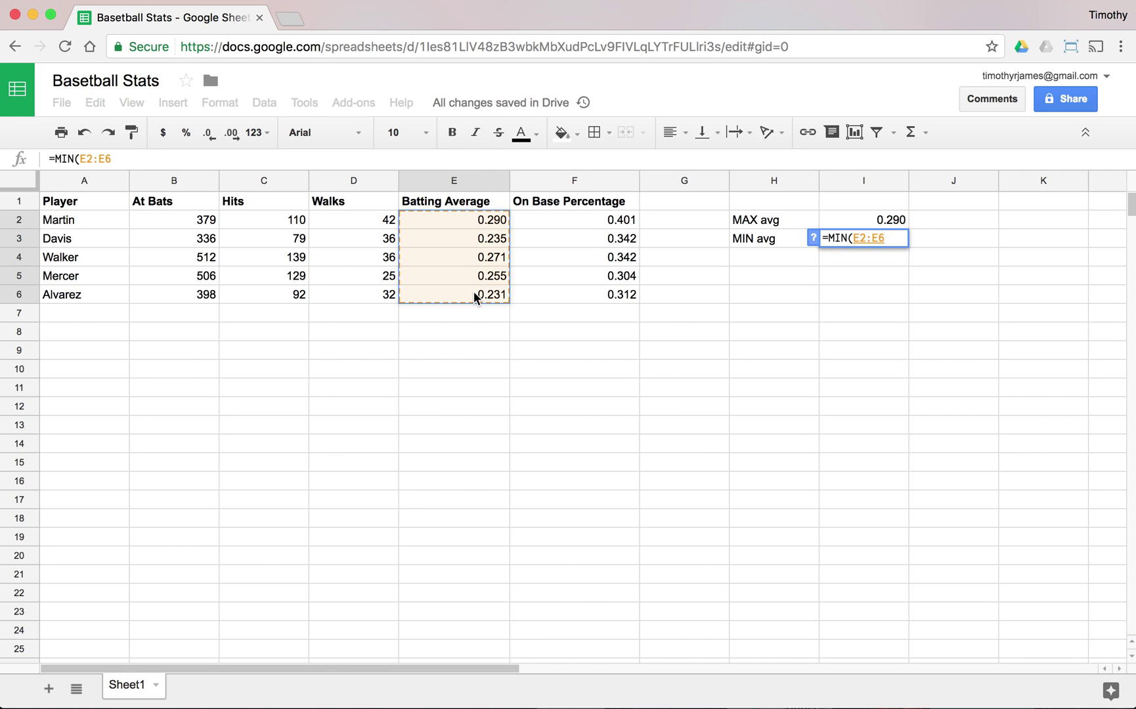
type(")")
key("Return")
left_click(780, 273)
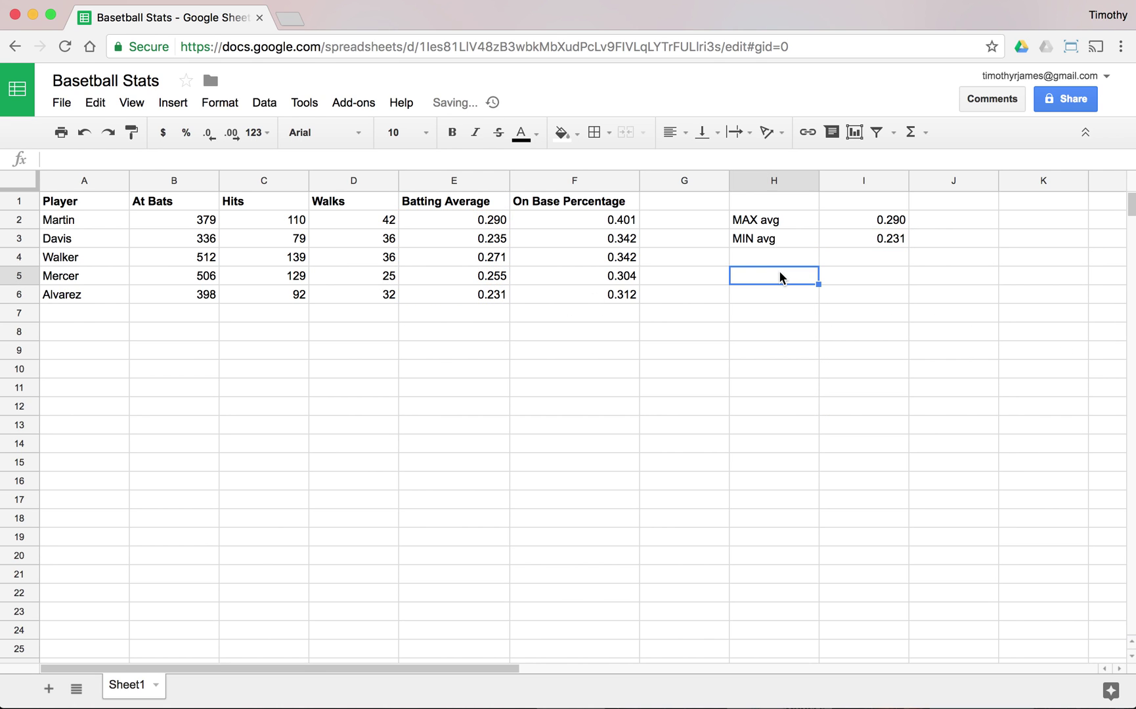
Step: Label H5 'MAX obp' and enter =MAX(F2:F6) in I5, showing 0.401
type("MAX obp")
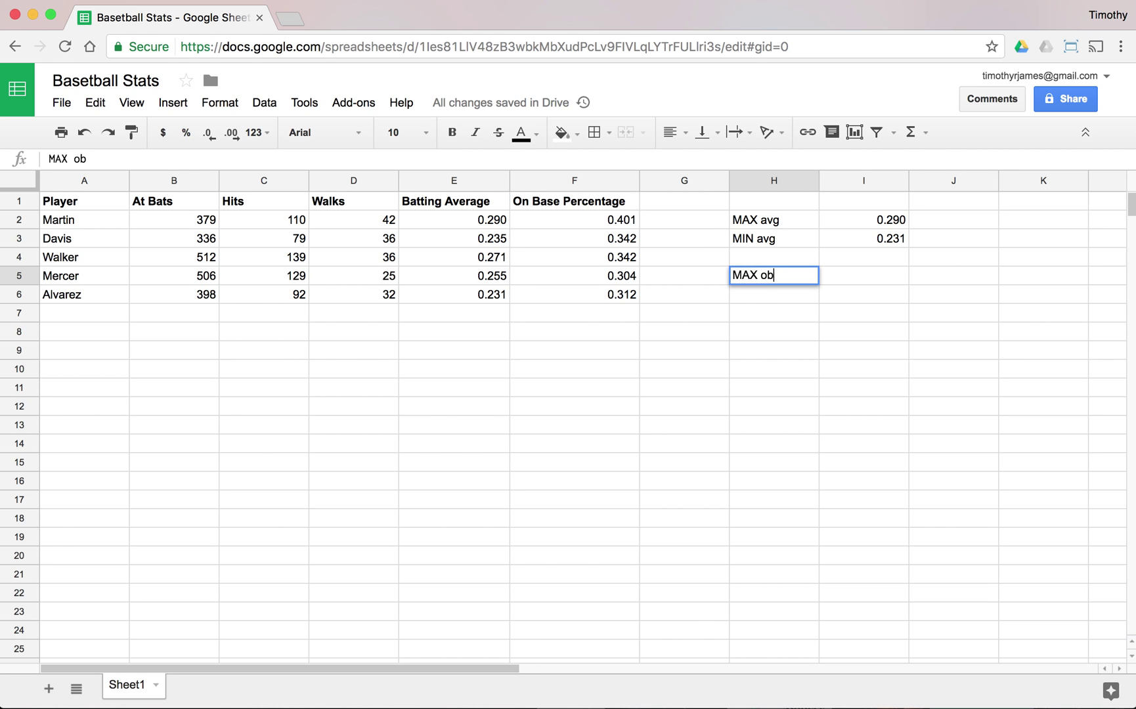
key("Tab")
type("=M")
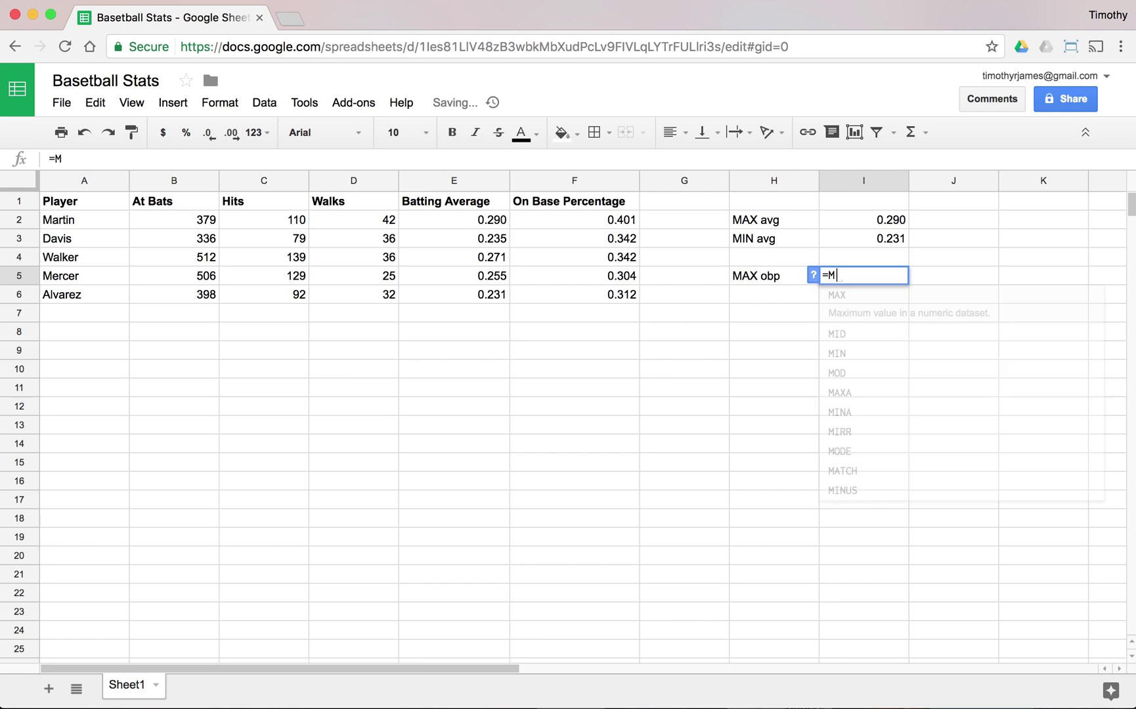
type("AX(")
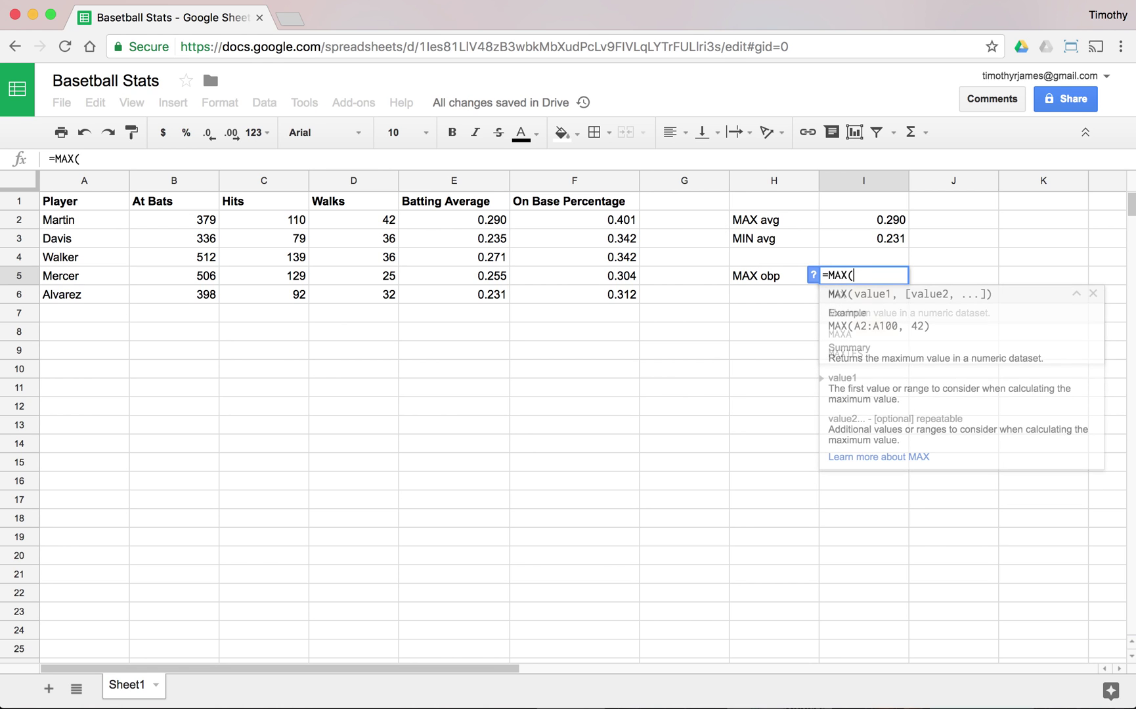
left_click_drag(593, 221, 589, 289)
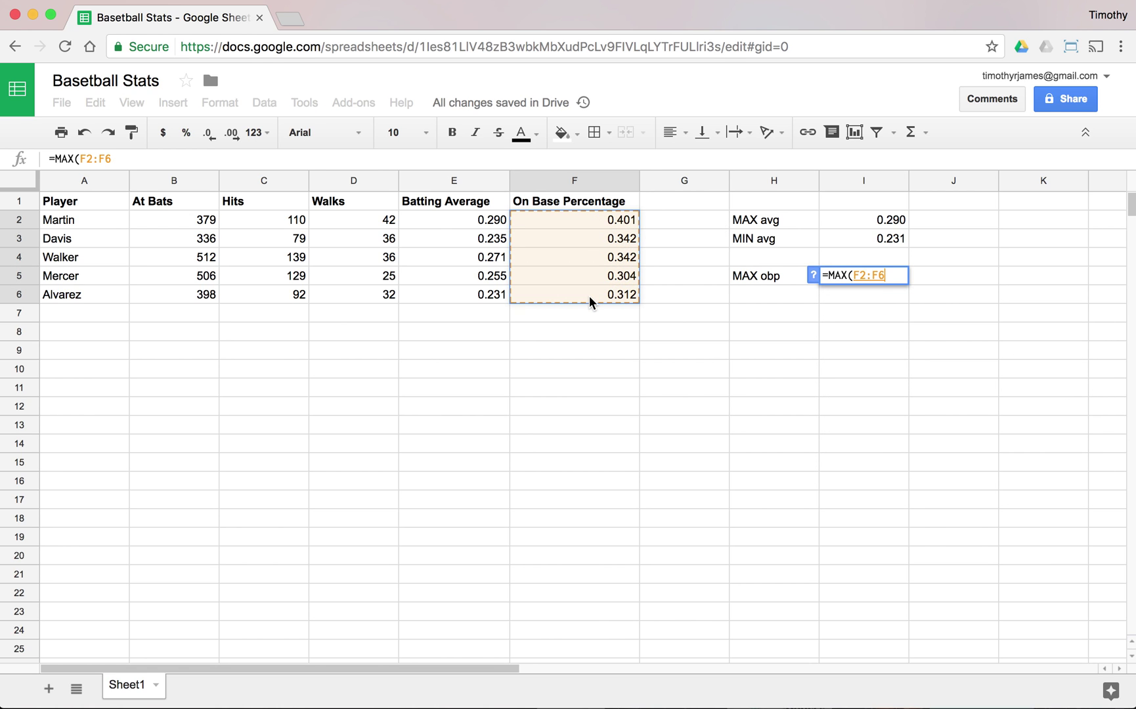
type(")")
key("Return")
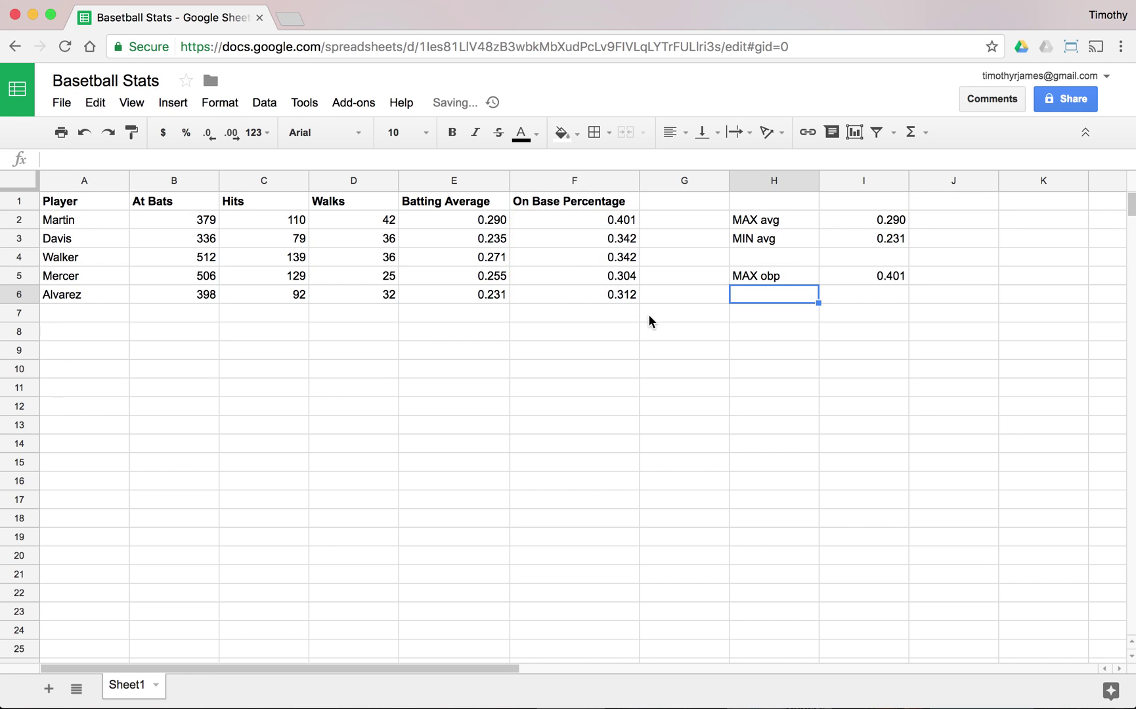
Step: Label H6 'MIN obp' and enter =MIN(F2:F6) in I6, showing 0.304
type("MIN obp")
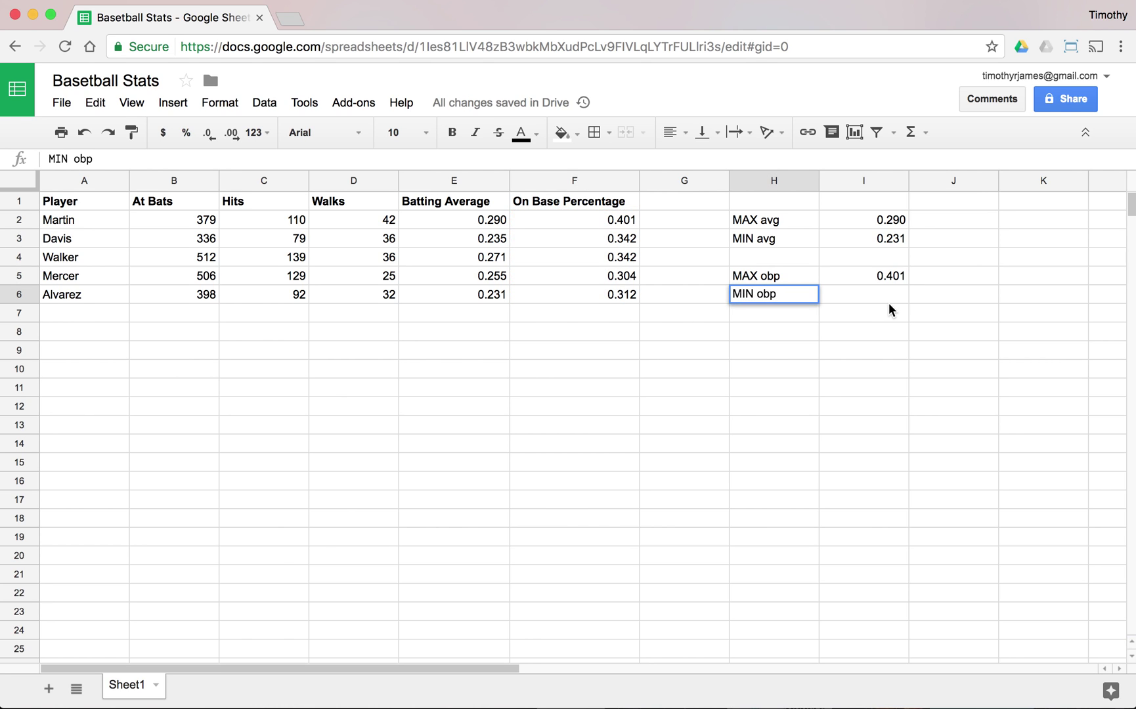
left_click(893, 296)
type("=")
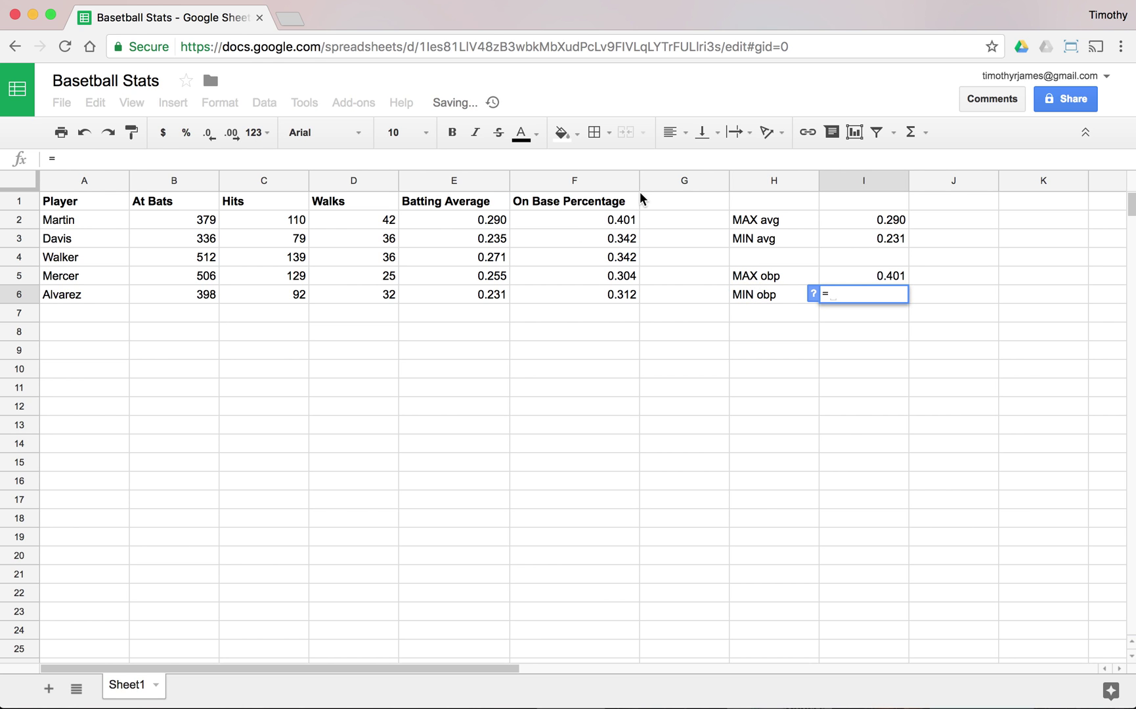
type("MIN(")
left_click_drag(583, 218, 592, 293)
type(")")
key("Return")
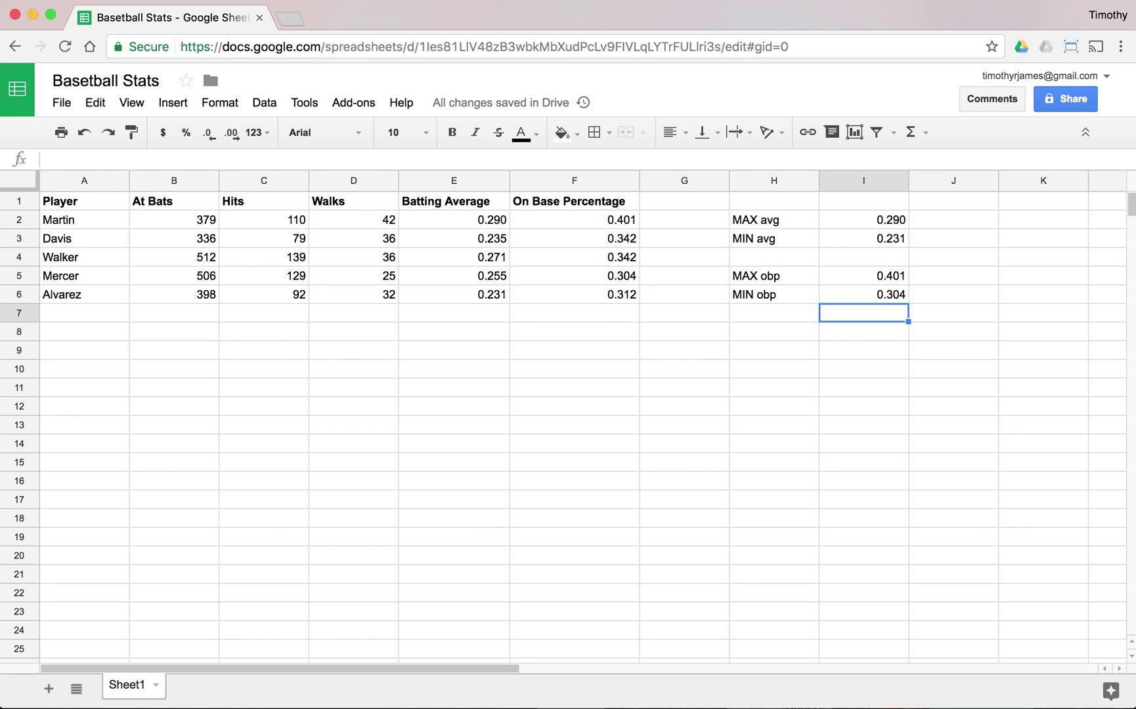
left_click(774, 330)
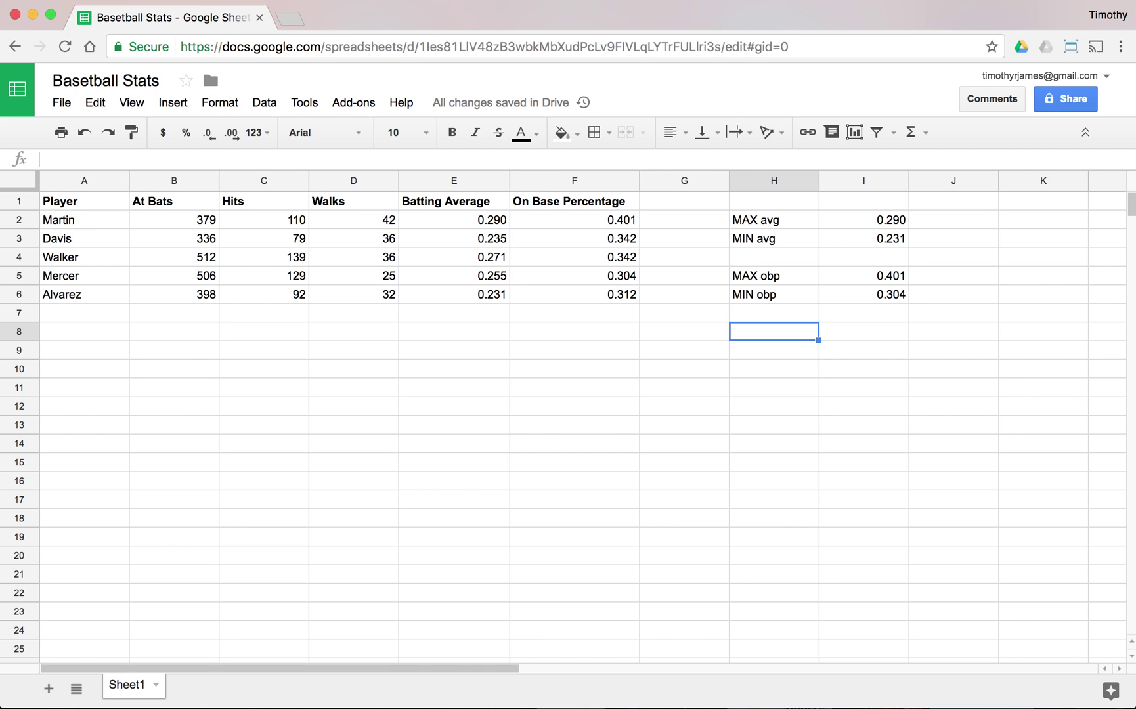
Step: Label H8 'Average avg' and enter =AVERAGE(E2:E6) in I8, giving 0.257
type("Average av")
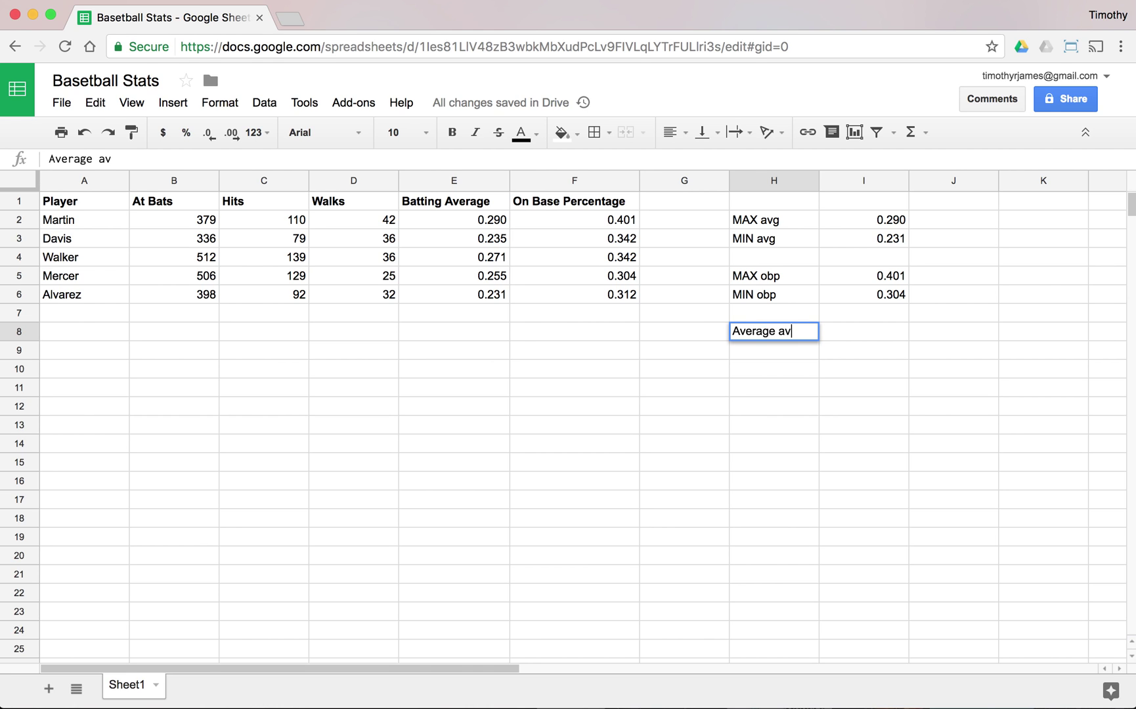
key("BackSpace")
key("BackSpace")
type("g")
key("Tab")
type("=AVERAGE(")
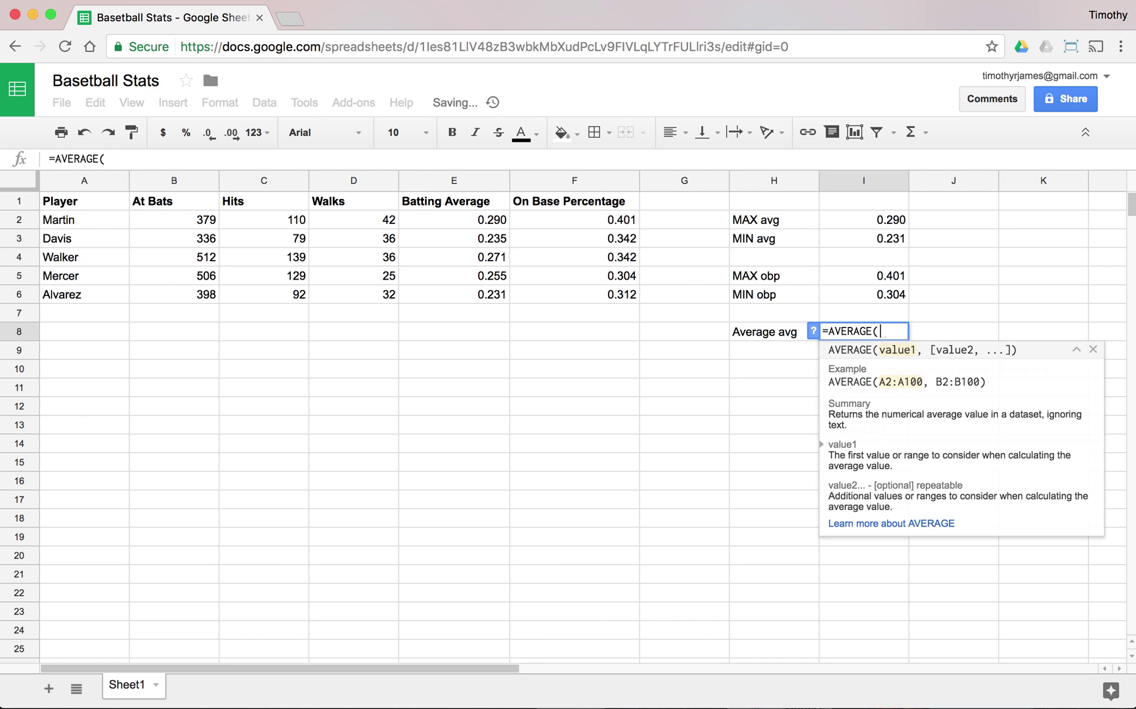
left_click_drag(442, 215, 446, 296)
key("Return")
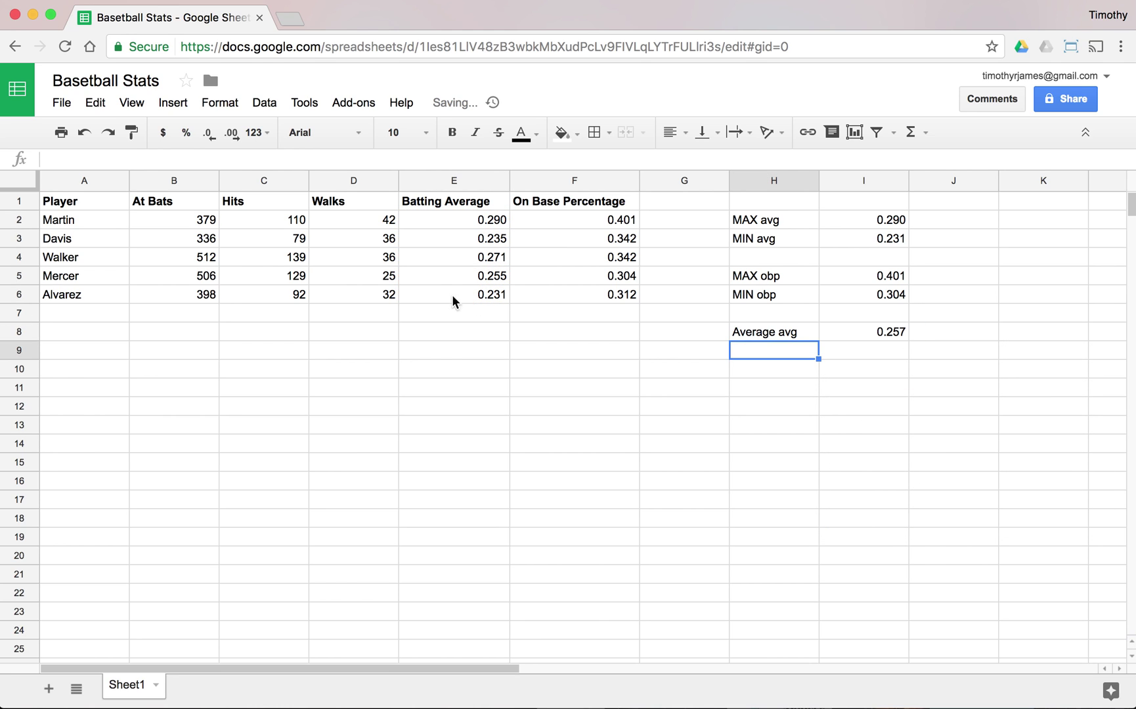
left_click(879, 328)
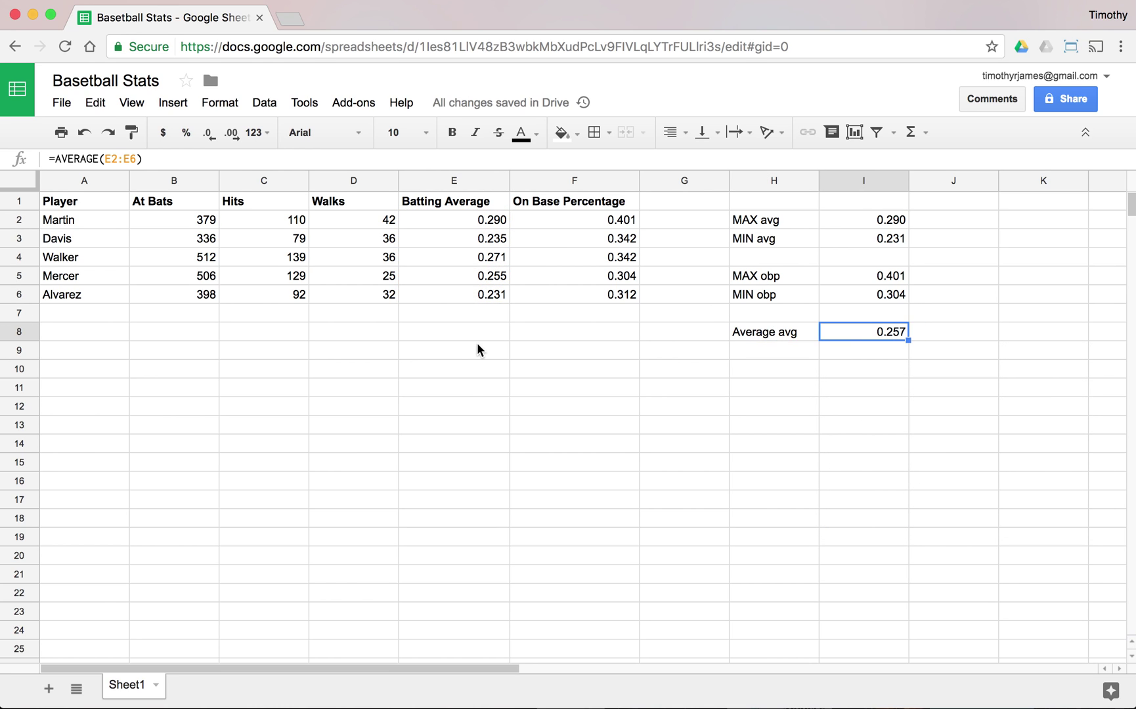
Step: Type the label 'Total:' into cell A9
double_click(120, 348)
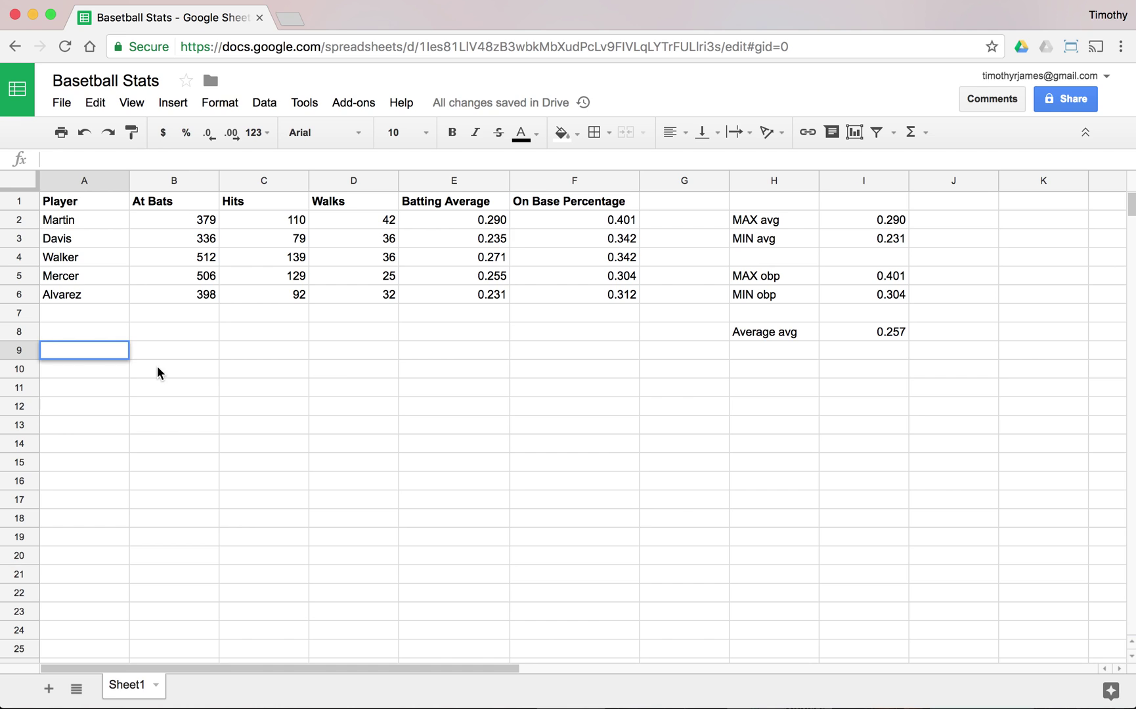
type("Total:")
key("Return")
Step: Enter =SUM(B2:B6) in B9 to total At Bats, showing 2131
left_click(174, 350)
type("=SUM(")
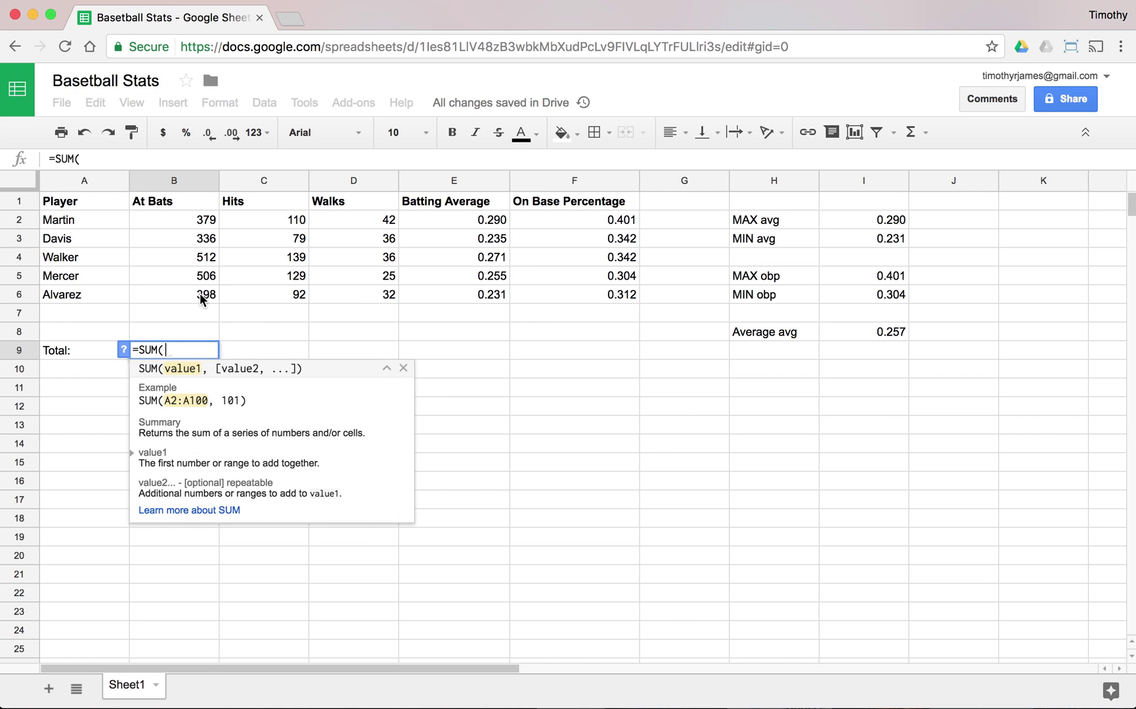
left_click_drag(199, 293, 201, 230)
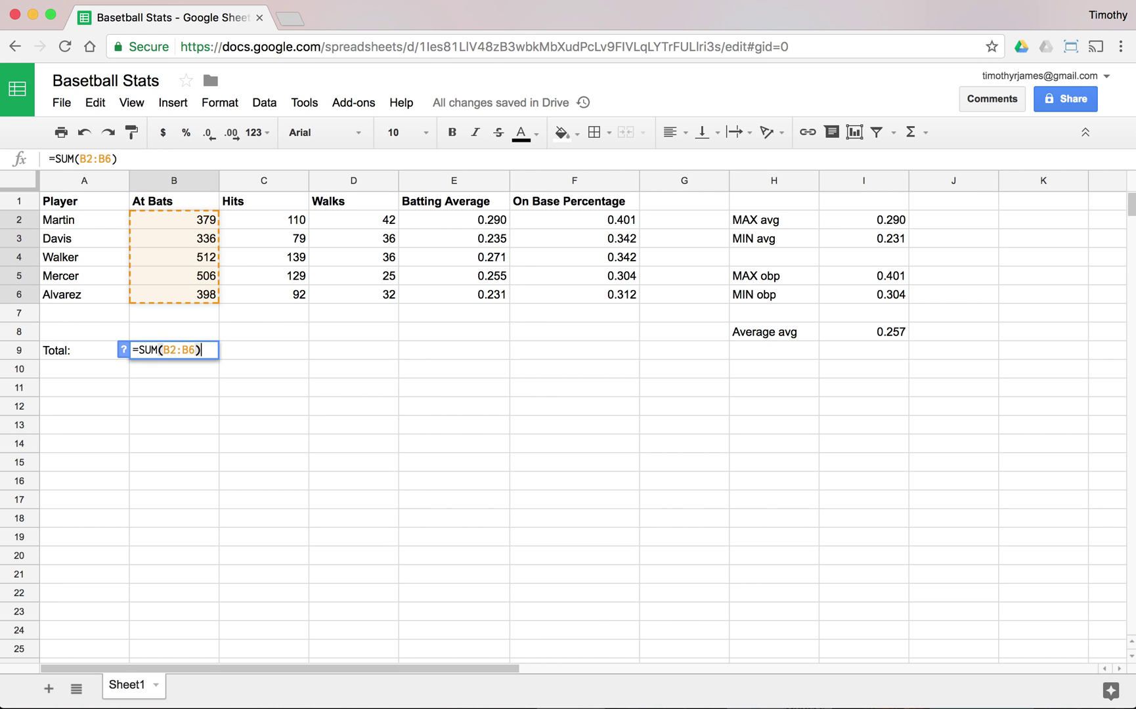
key("Return")
left_click(174, 350)
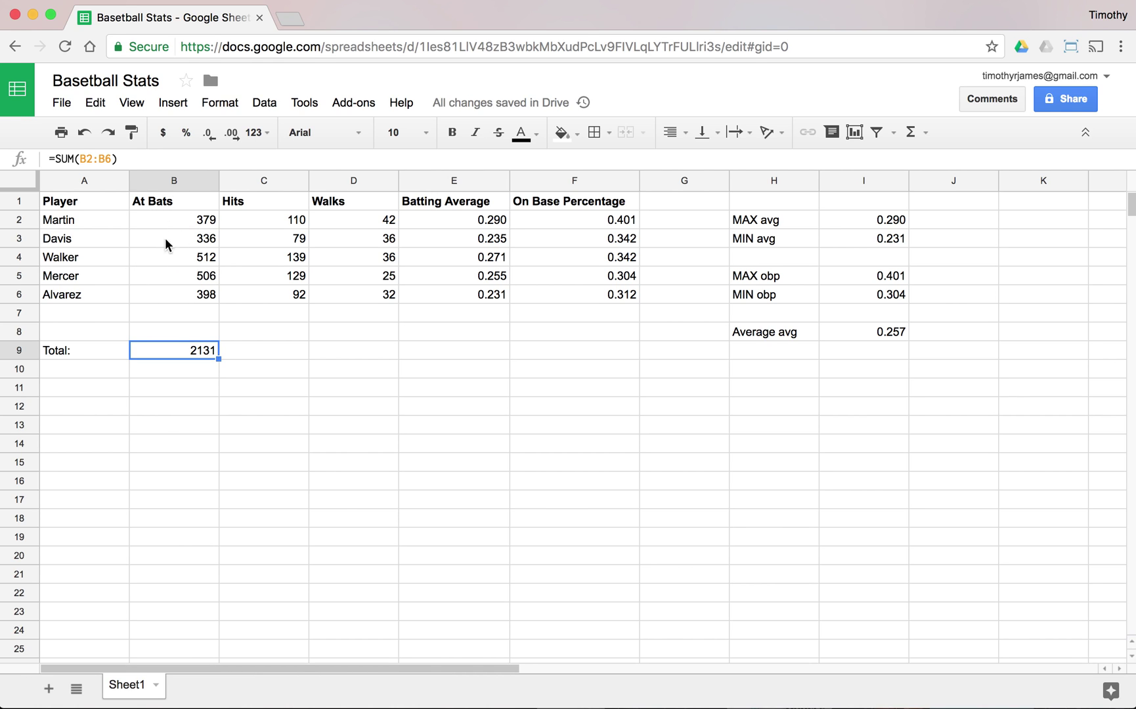
left_click(285, 357)
Step: Copy B9's SUM formula into C9:D9, giving Hits total 549 and Walks total 171
left_click(198, 358)
key("super+c")
left_click_drag(283, 350, 323, 350)
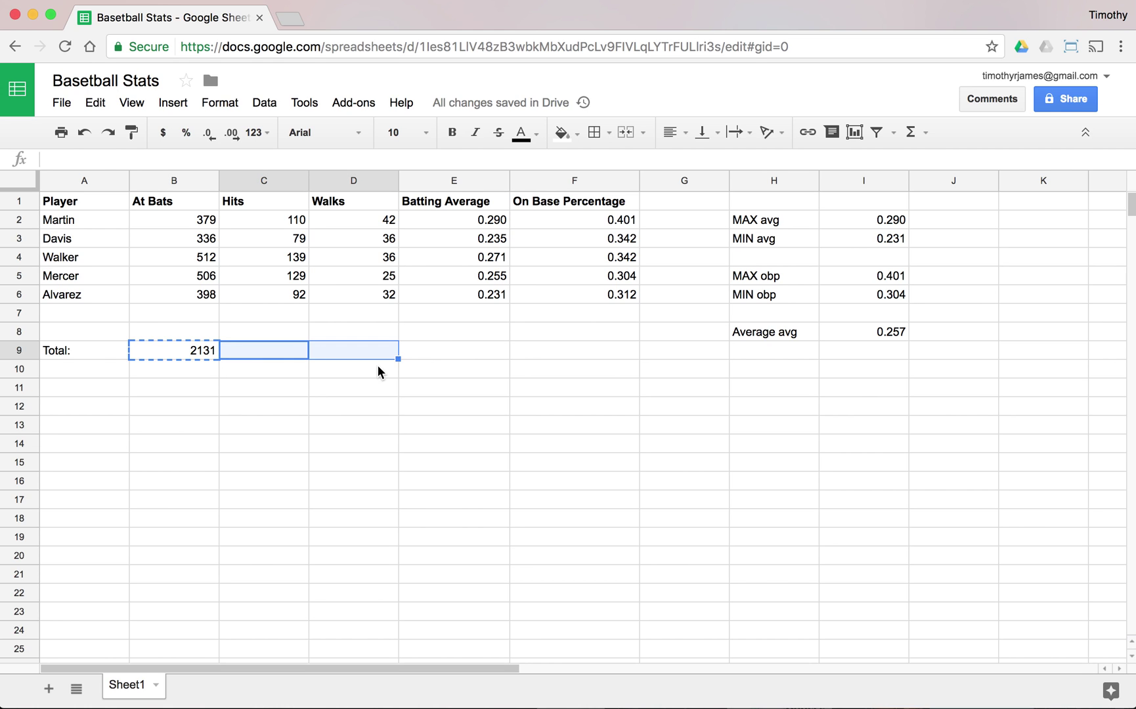
key("super+v")
left_click(281, 355)
left_click(358, 349)
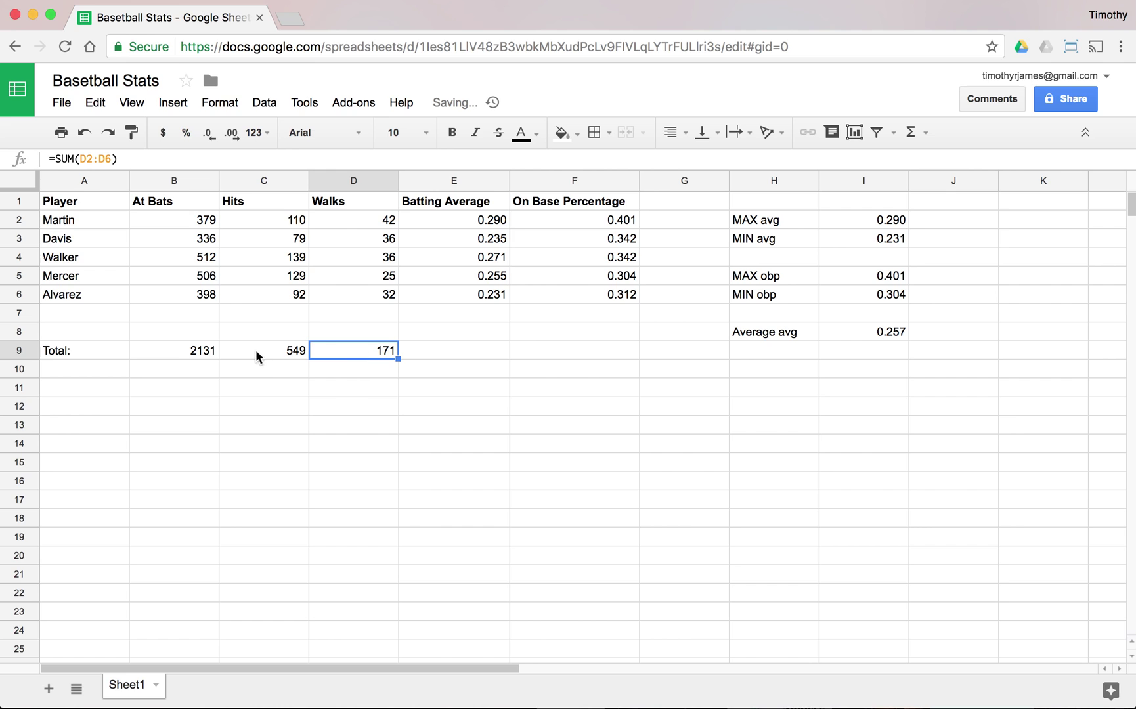
left_click(285, 349)
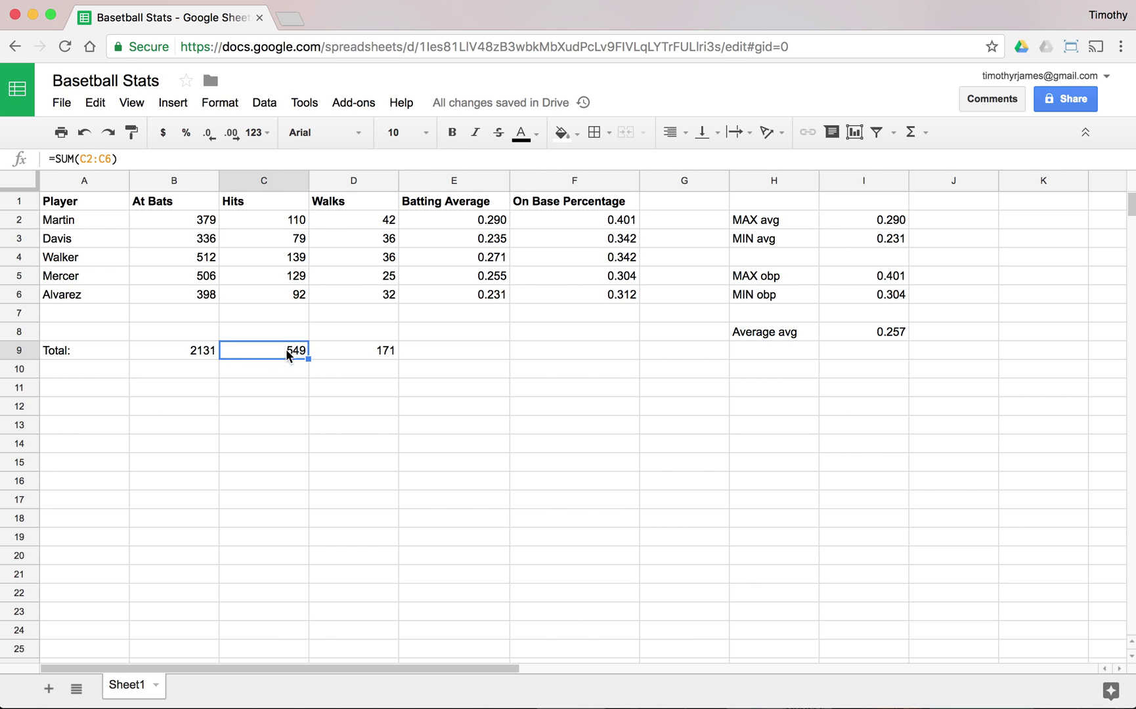
left_click(372, 354)
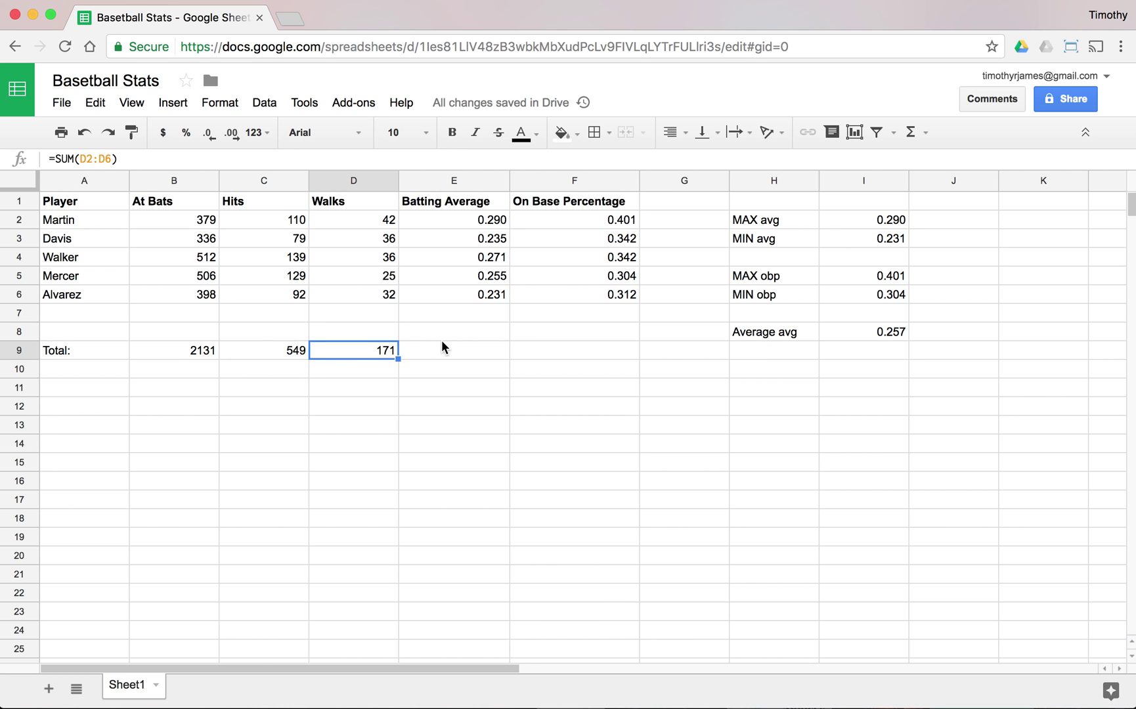